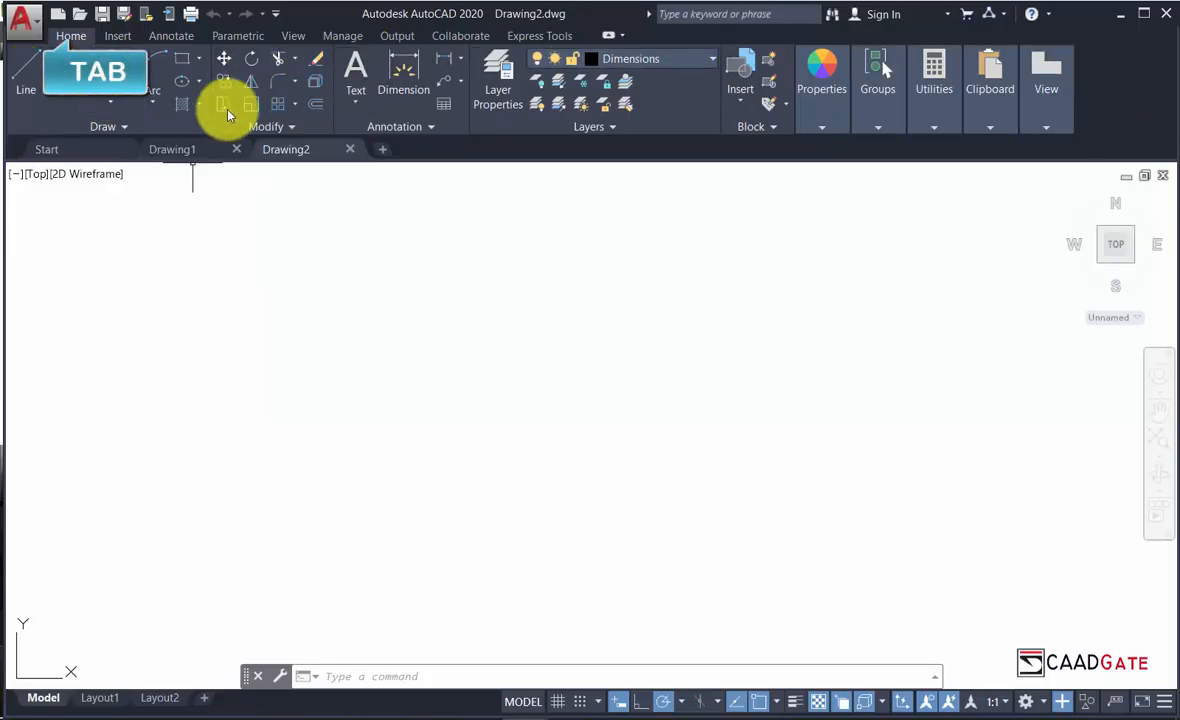
Browse the Insert, Parametric, View, Output, Manage and Annotate ribbon tabs, returning to Home.
{"action": "left_click", "coordinate": [112, 36]}
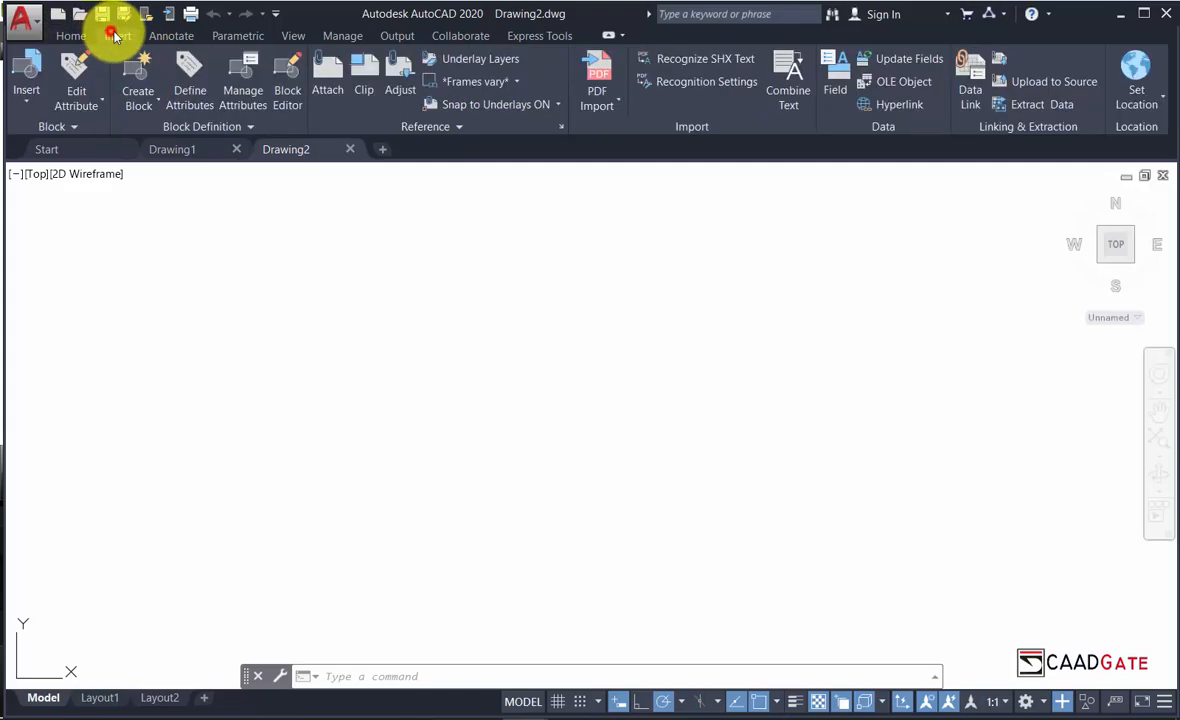
{"action": "left_click", "coordinate": [245, 36]}
{"action": "left_click", "coordinate": [298, 36]}
{"action": "left_click", "coordinate": [396, 38]}
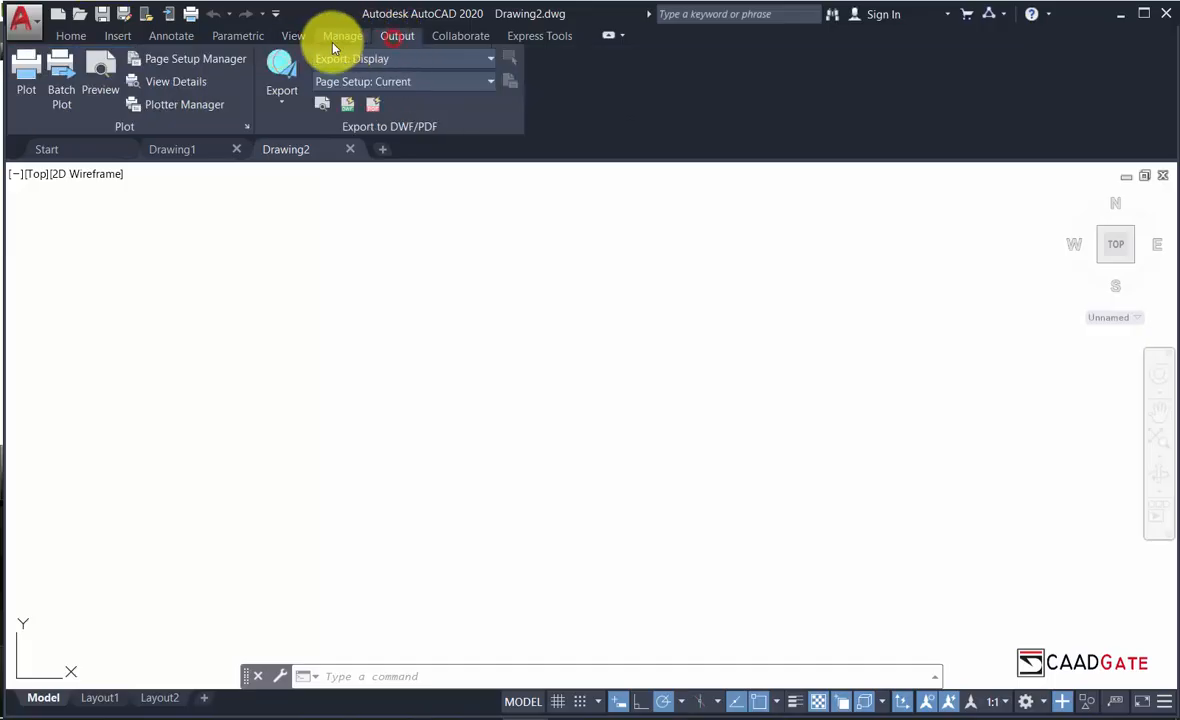
{"action": "left_click", "coordinate": [342, 36]}
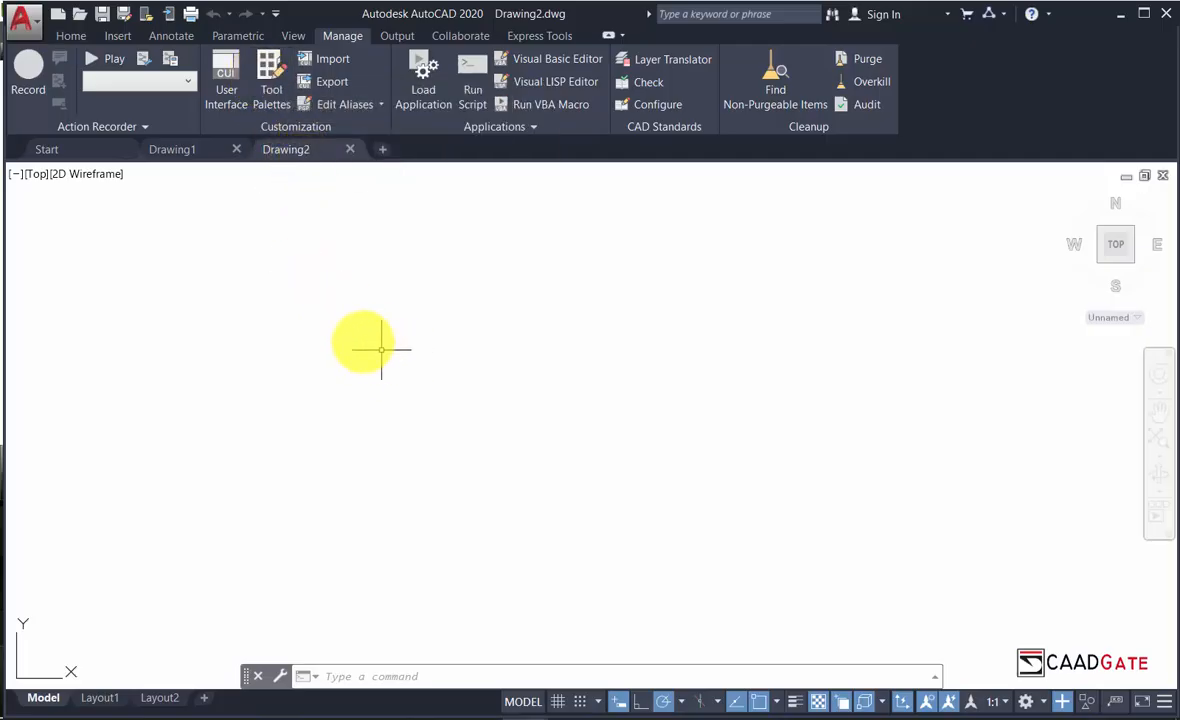
{"action": "left_click", "coordinate": [78, 37]}
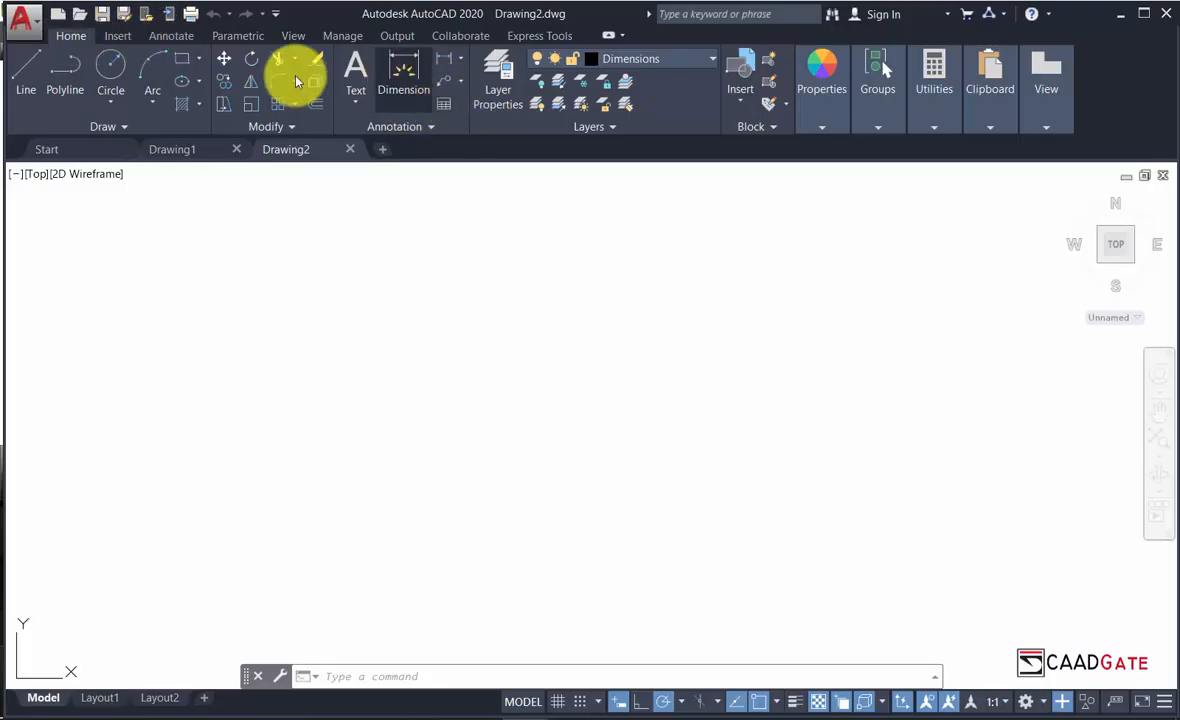
{"action": "left_click", "coordinate": [181, 36]}
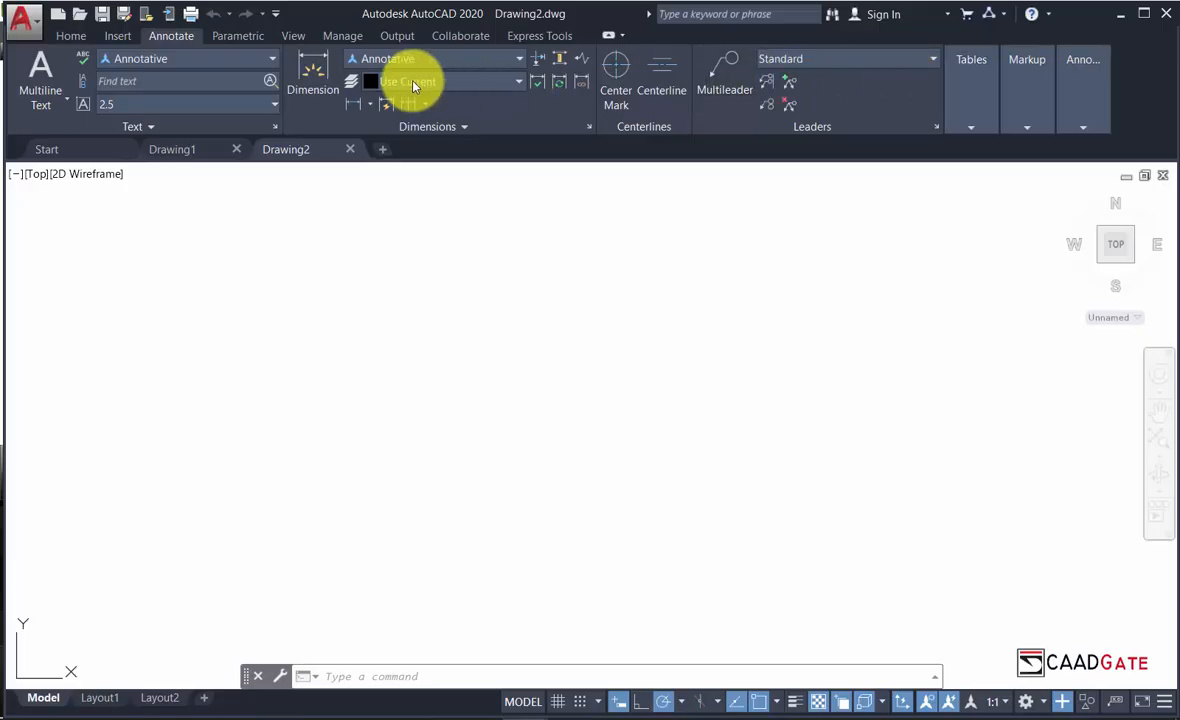
{"action": "left_click", "coordinate": [70, 37]}
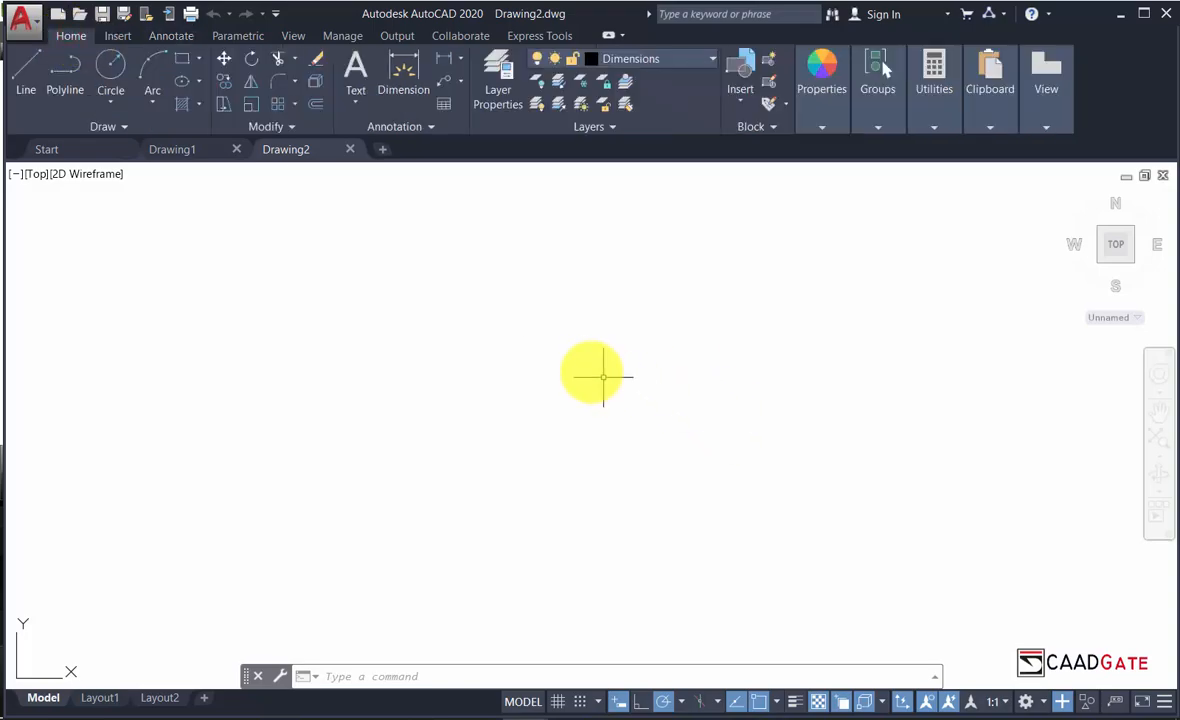
Switch to Drawing1, briefly back to Drawing2, then settle on Drawing1.
{"action": "left_click", "coordinate": [182, 151]}
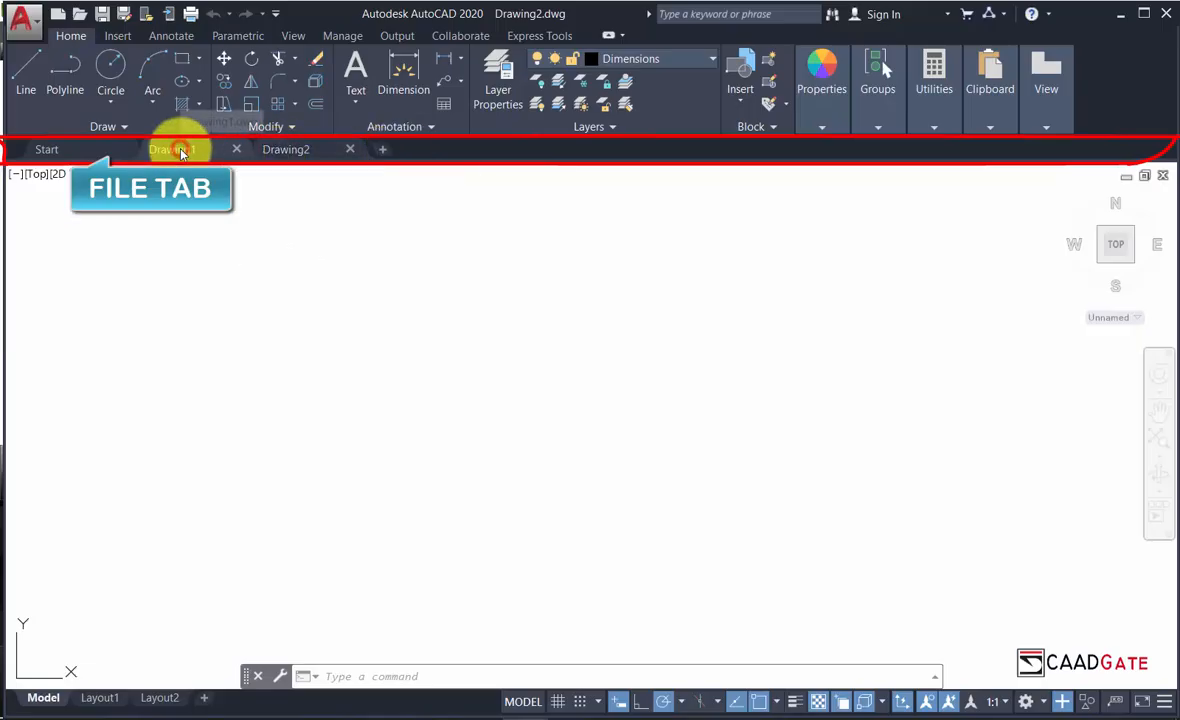
{"action": "left_click", "coordinate": [300, 151]}
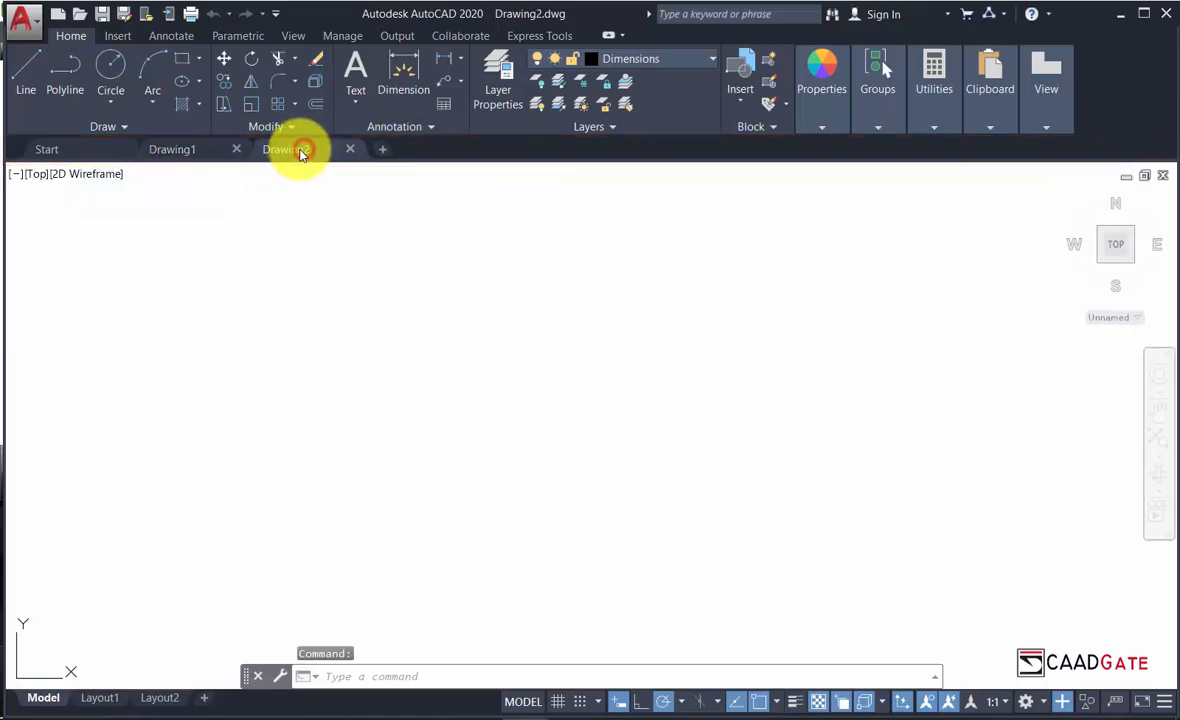
{"action": "left_click", "coordinate": [175, 151]}
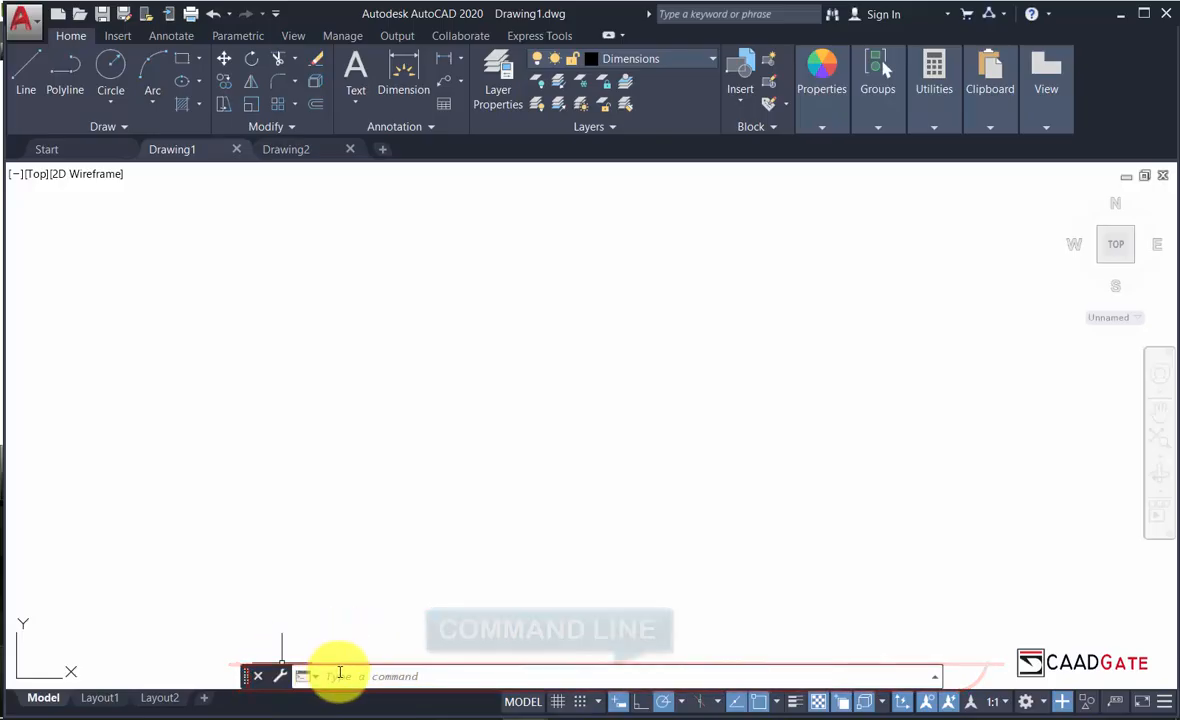
Start the Circle command from the Home tab's Draw panel.
{"action": "left_click", "coordinate": [110, 64]}
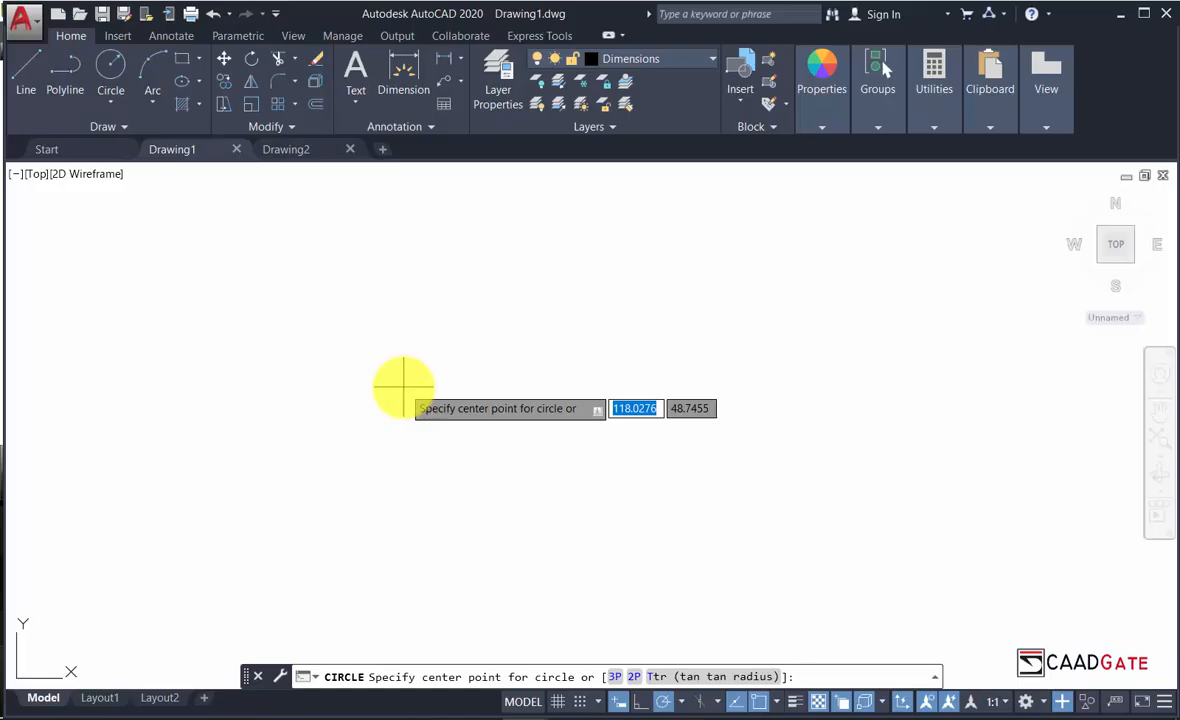
Draw a 100-diameter circle centred at a picked point in Drawing1.
{"action": "left_click", "coordinate": [403, 387]}
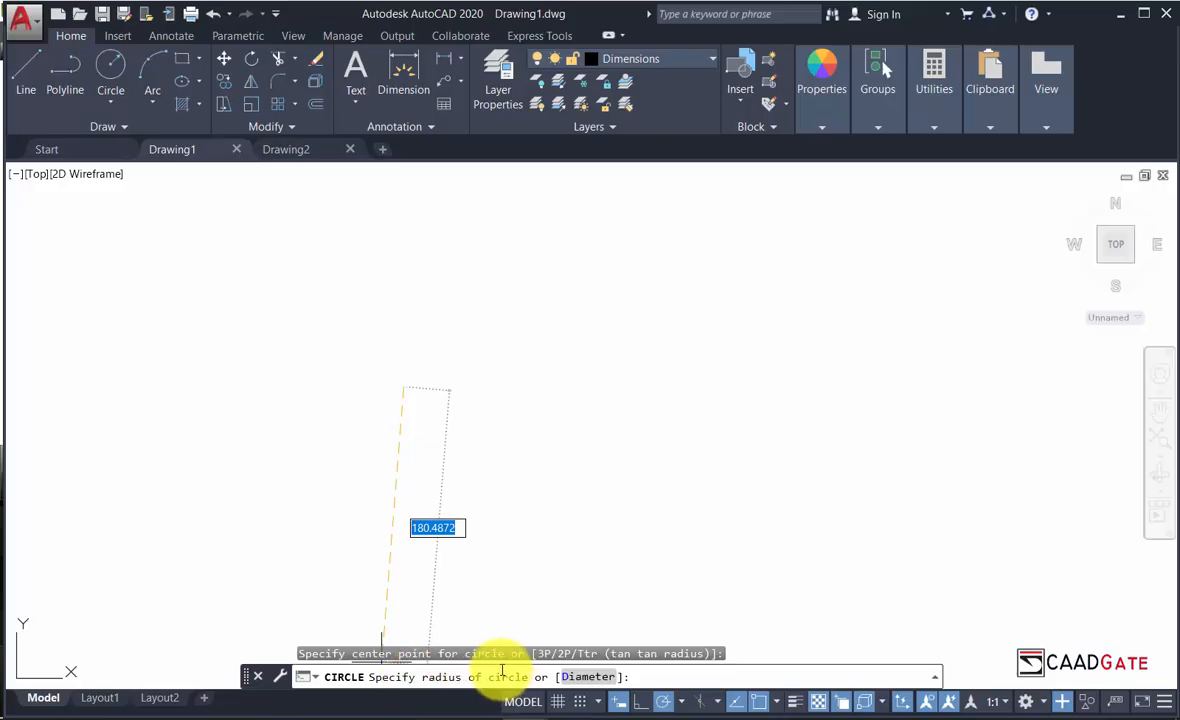
{"action": "left_click", "coordinate": [581, 676]}
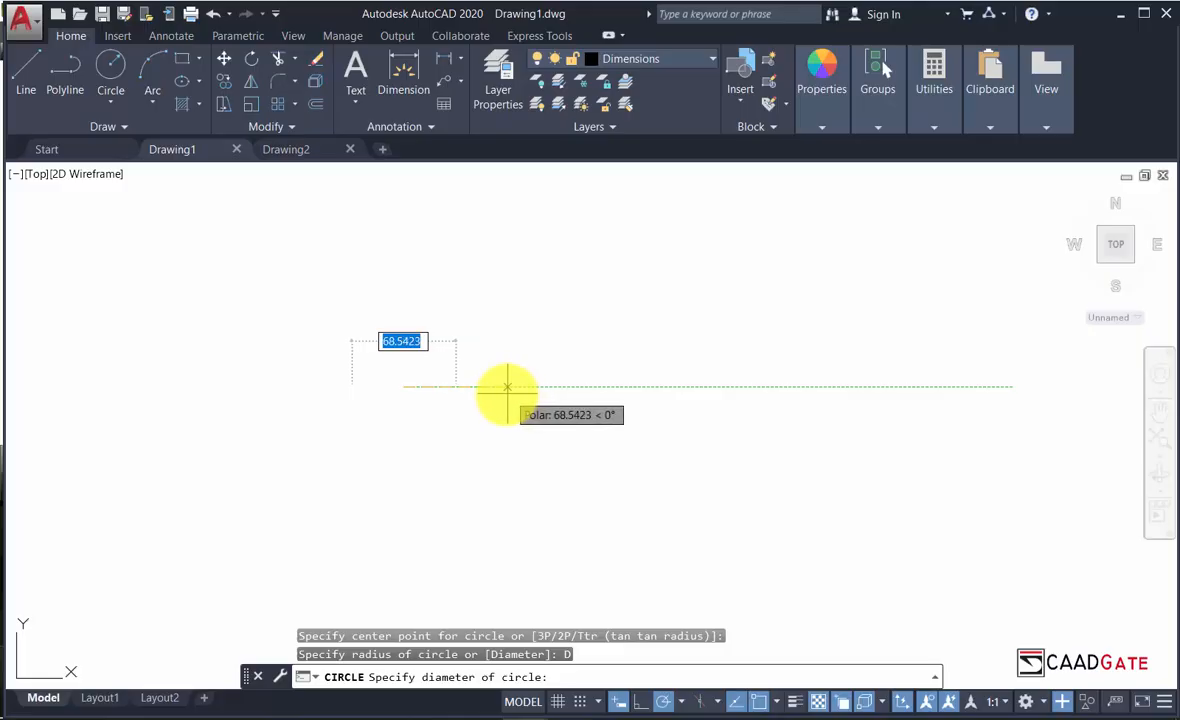
{"action": "type", "text": "100"}
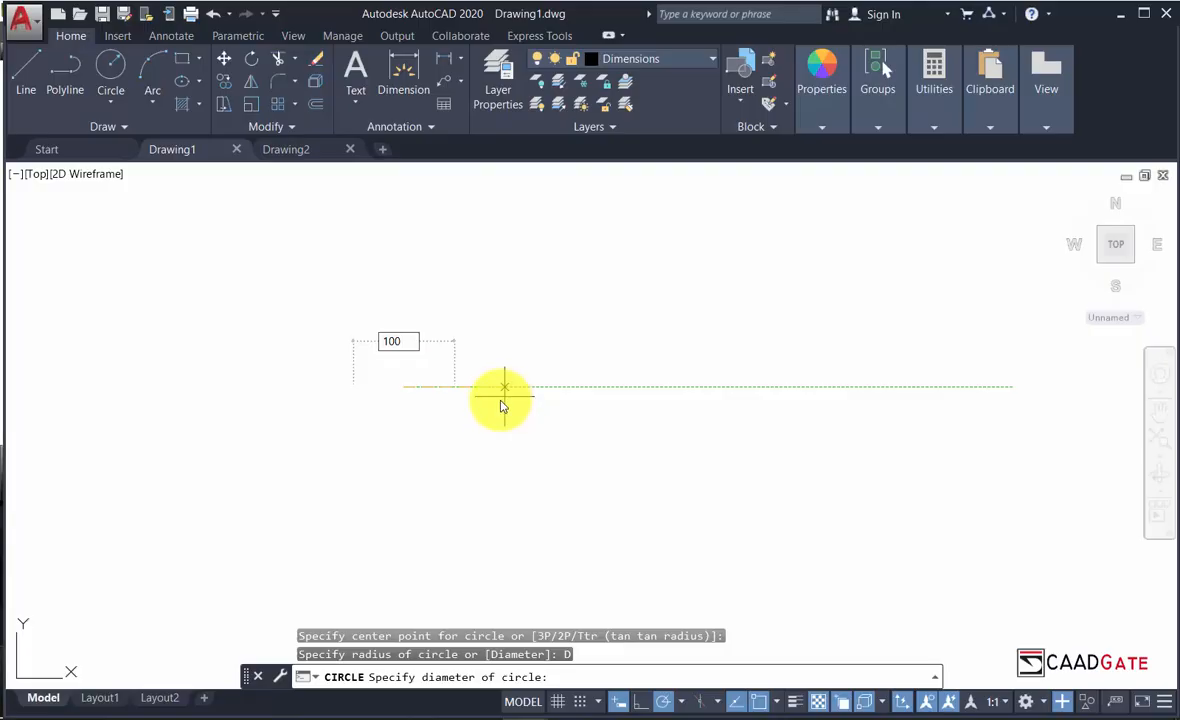
{"action": "key", "text": "Return"}
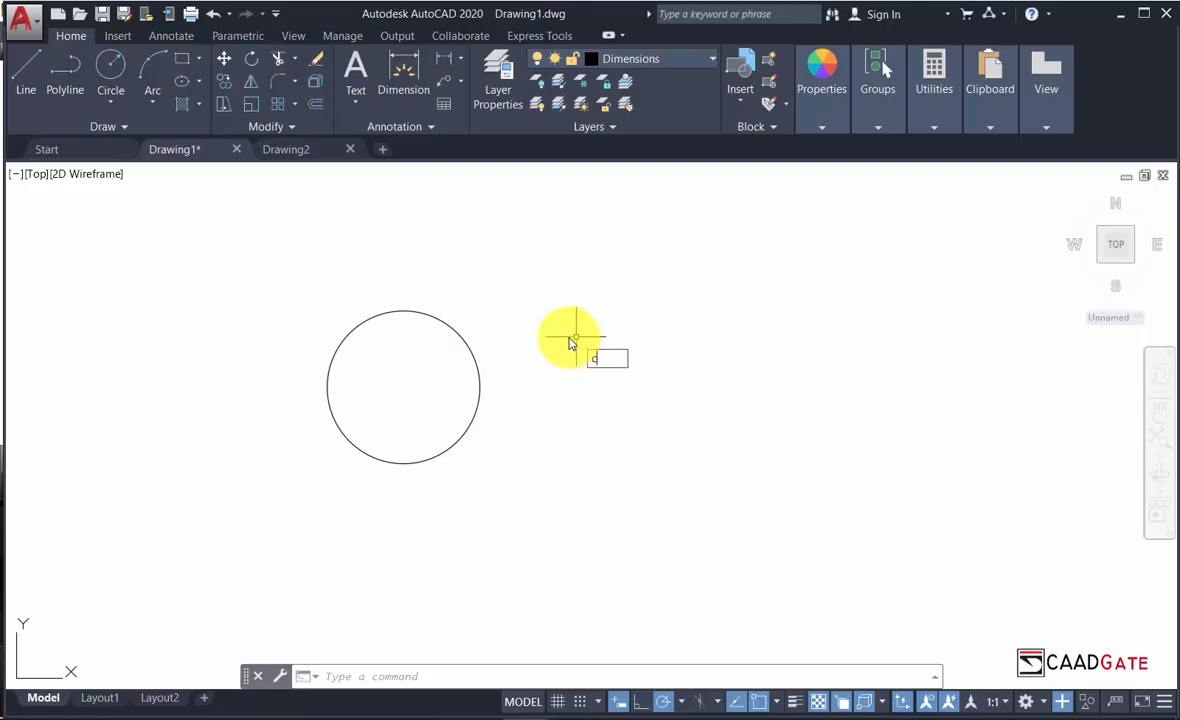
{"action": "type", "text": "ir"}
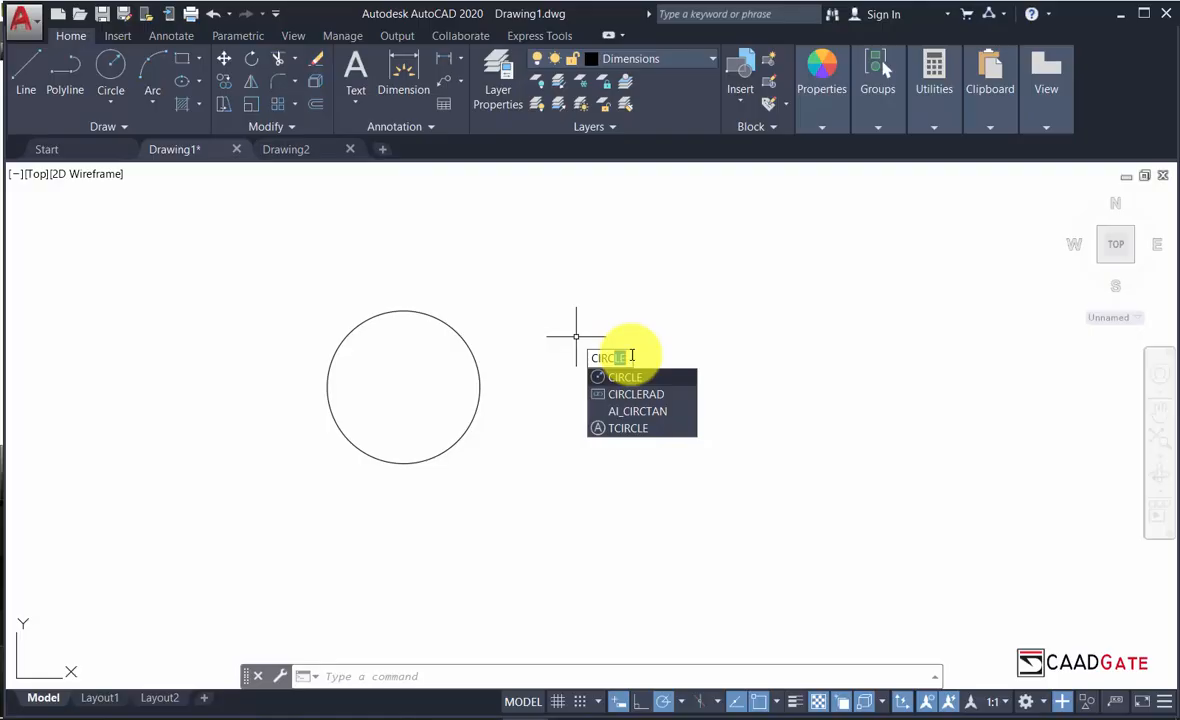
{"action": "key", "text": "Return"}
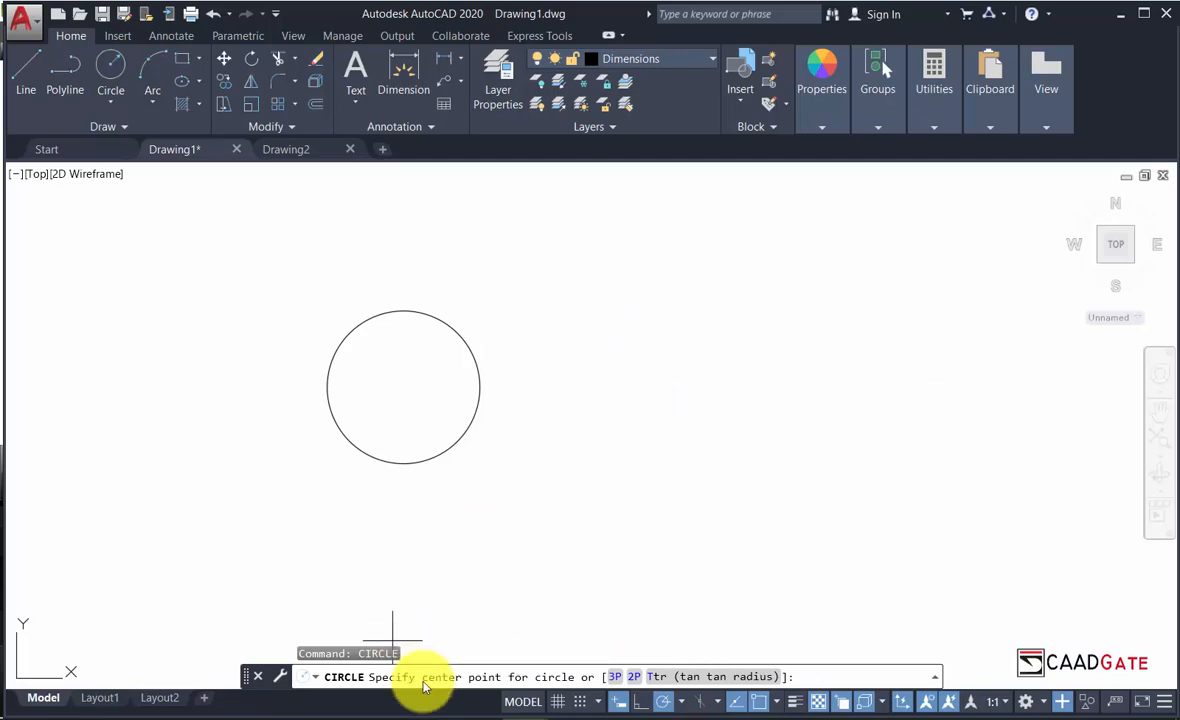
{"action": "key", "text": "Escape"}
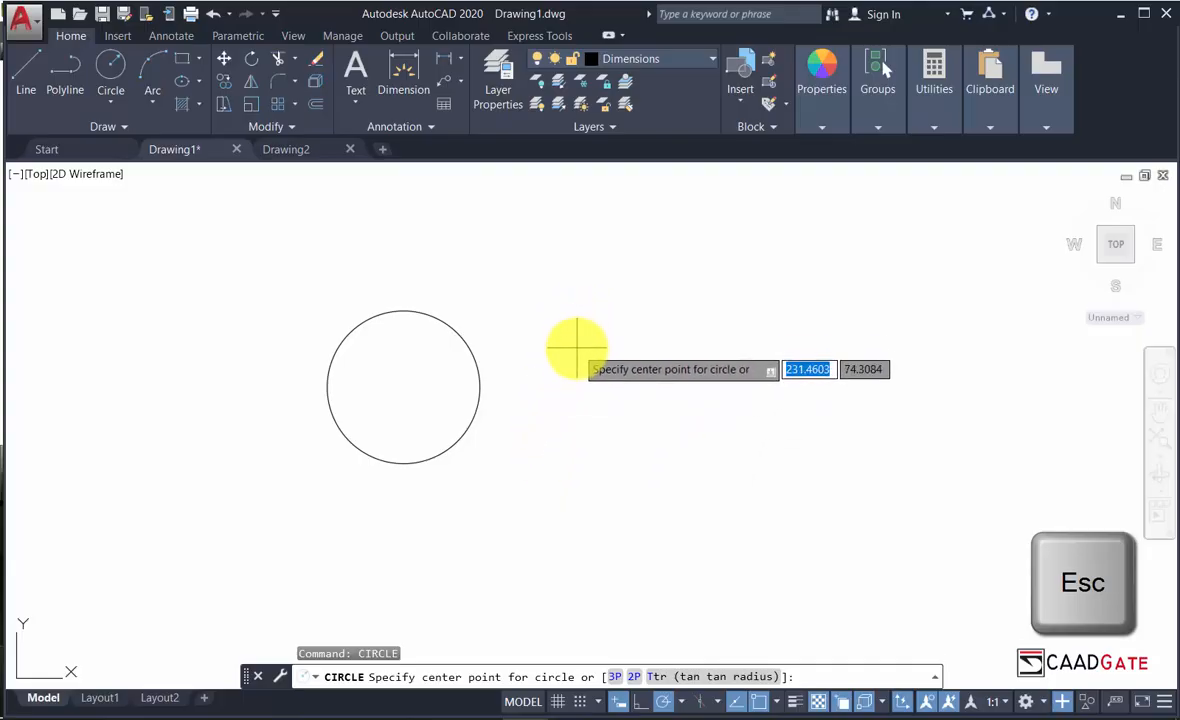
{"action": "key", "text": "Escape"}
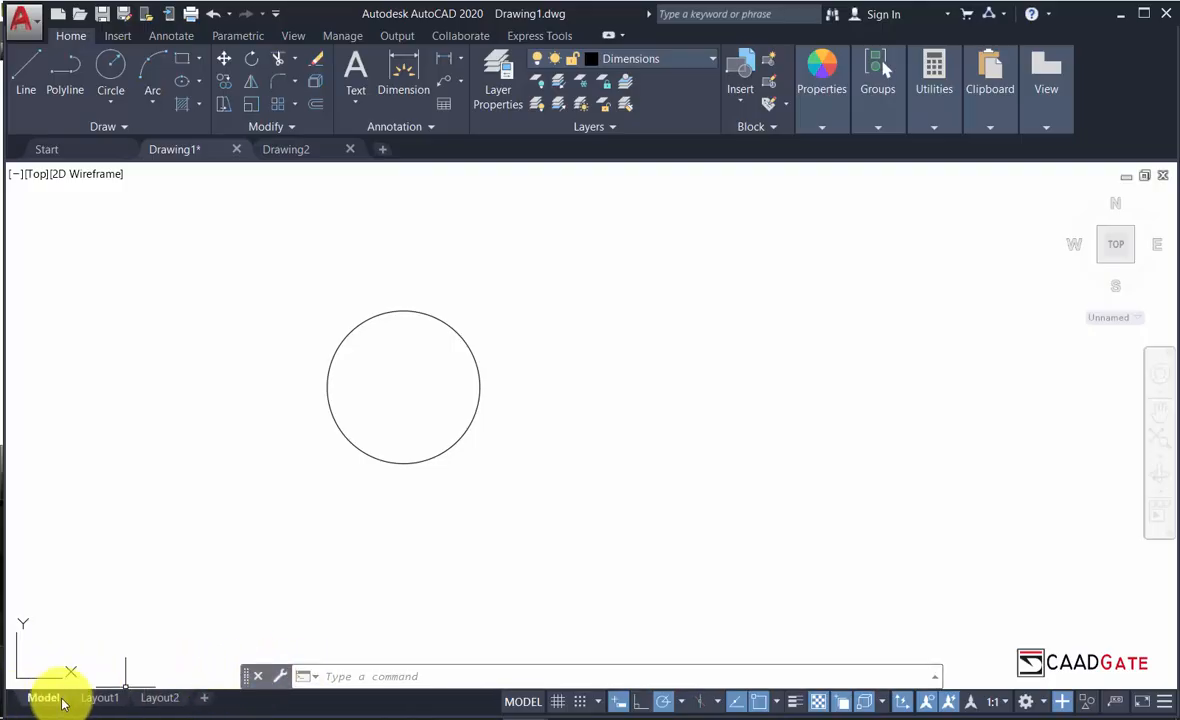
View the Layout1 sheet with its parts list and REAR (SWING) GATE title block.
{"action": "mouse_move", "coordinate": [97, 703]}
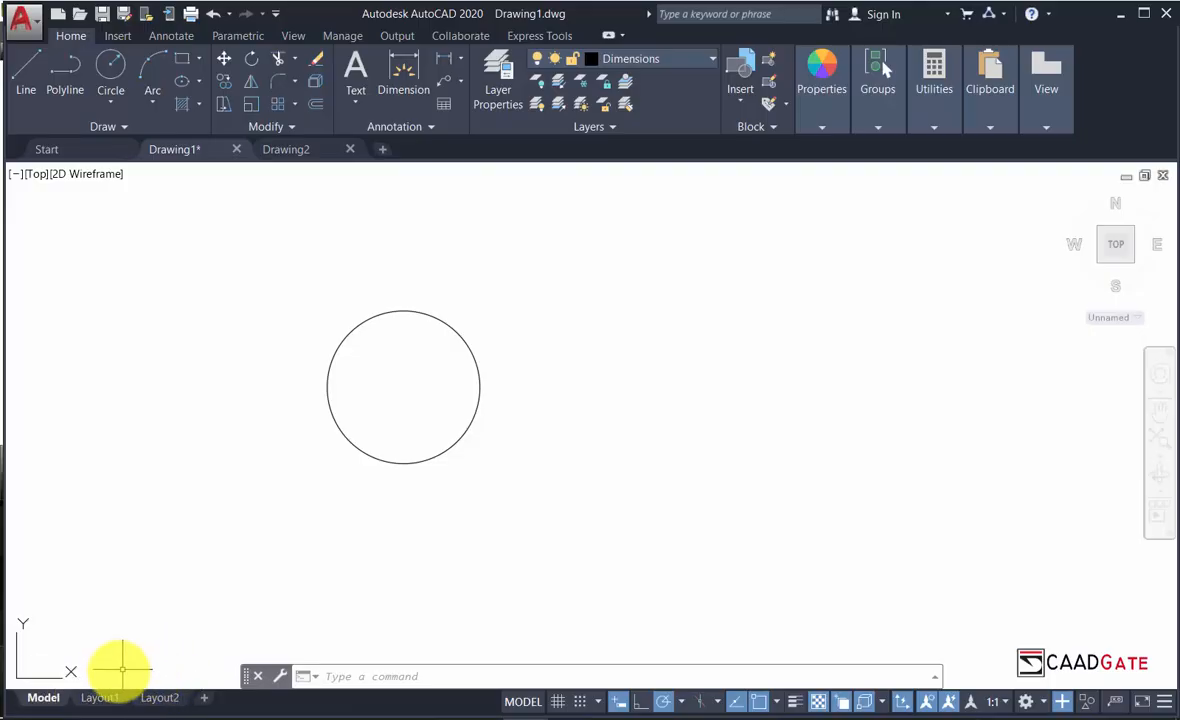
{"action": "left_click", "coordinate": [99, 698]}
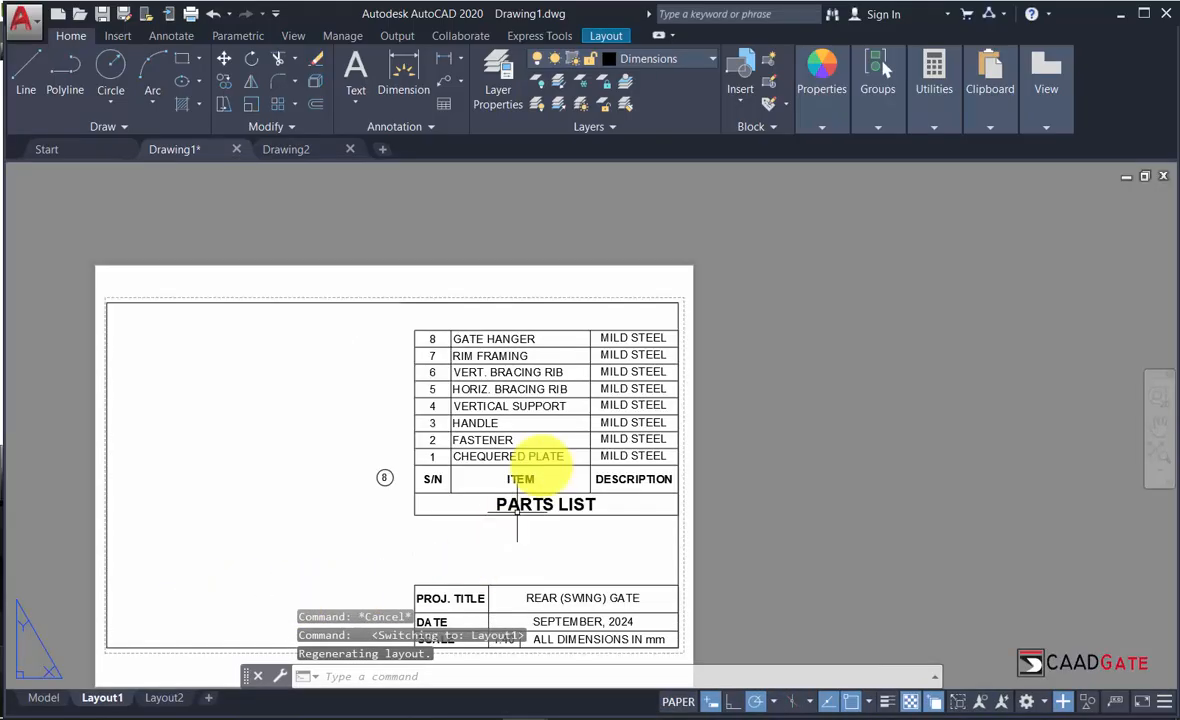
{"action": "mouse_move", "coordinate": [316, 377]}
{"action": "middle_mouse_down"}
{"action": "mouse_move", "coordinate": [456, 337]}
{"action": "mouse_move", "coordinate": [465, 305]}
{"action": "middle_mouse_up"}
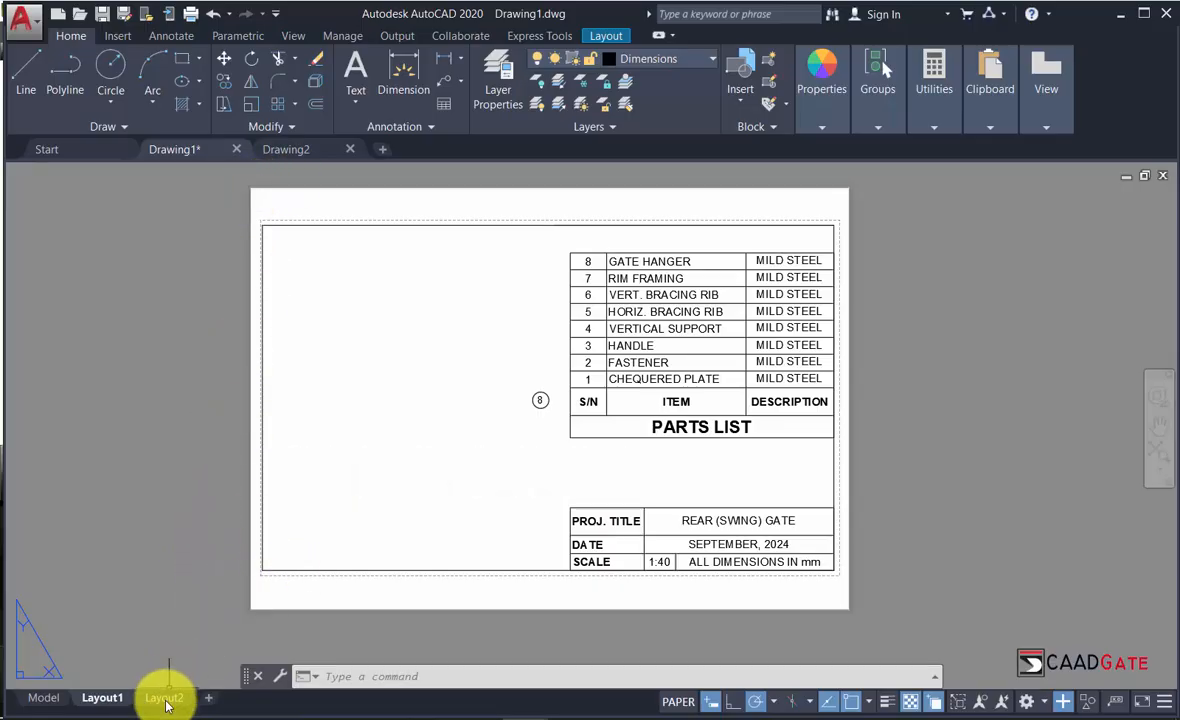
{"action": "left_click", "coordinate": [43, 698]}
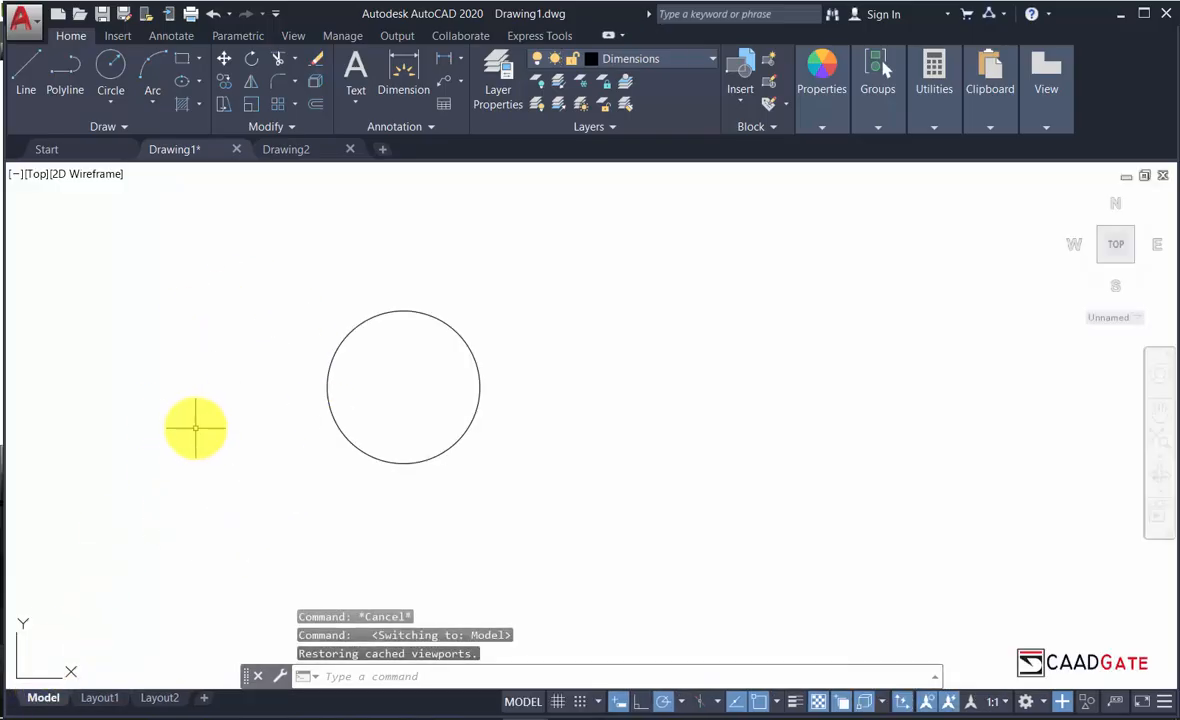
{"action": "left_click", "coordinate": [100, 698]}
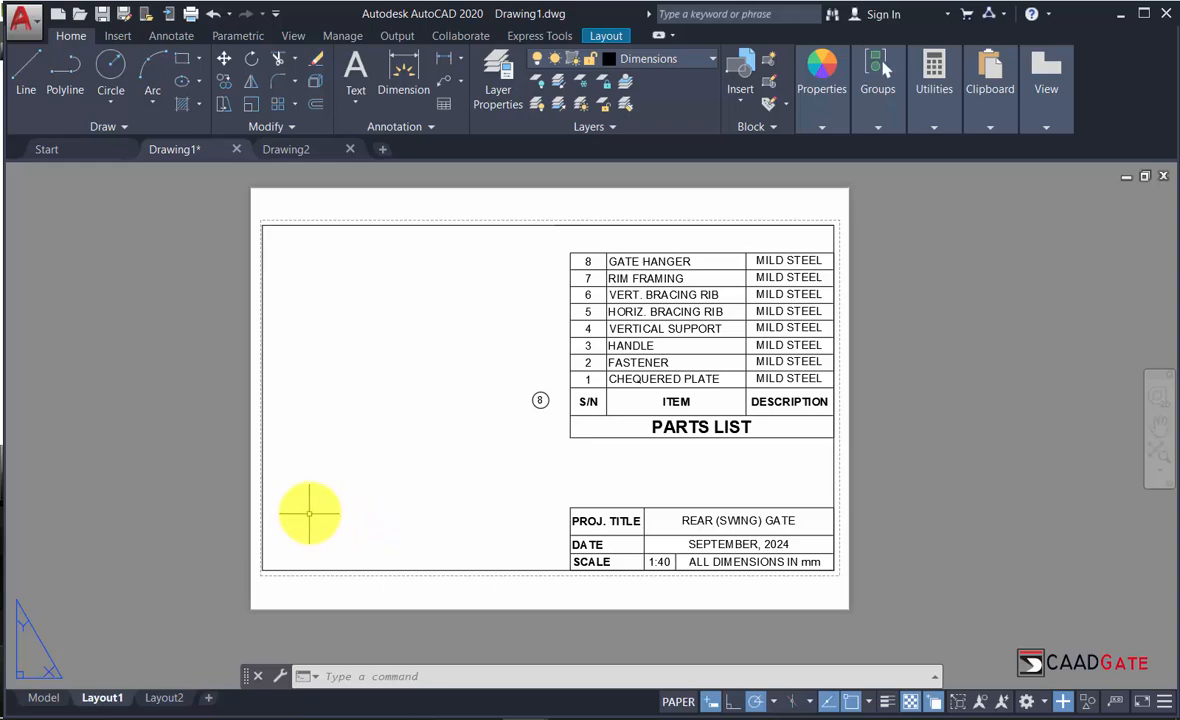
Return to model space showing the single 100-diameter circle.
{"action": "left_click", "coordinate": [41, 699]}
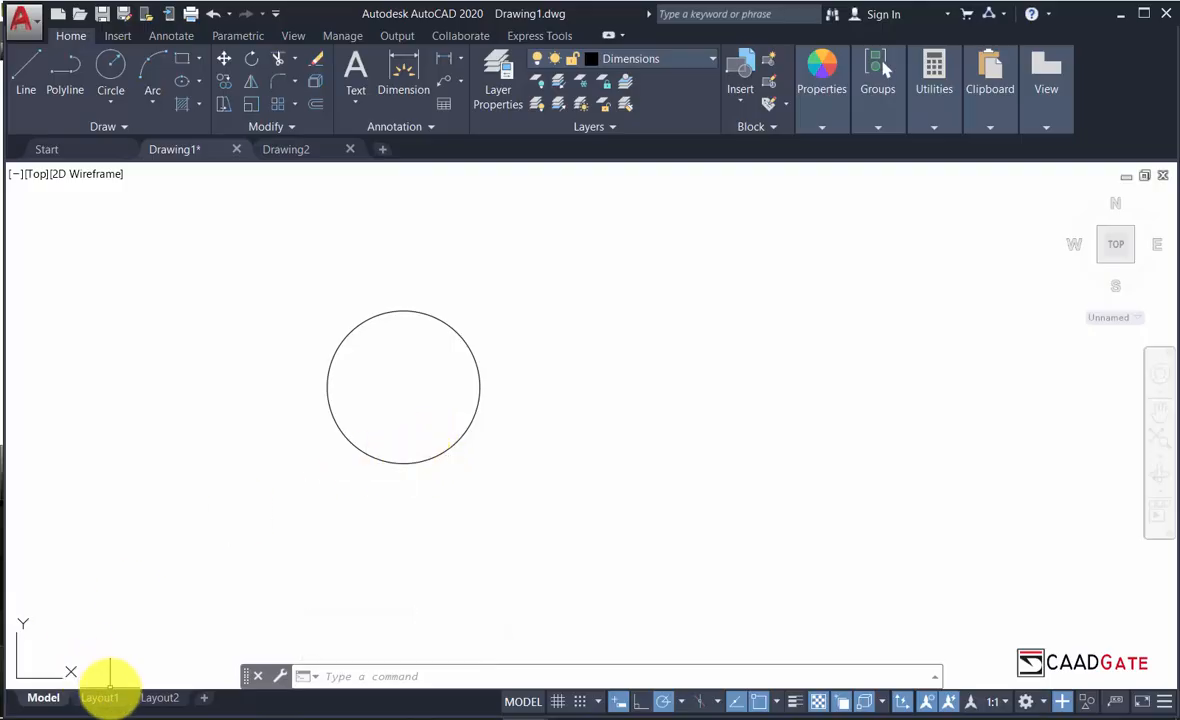
{"action": "mouse_move", "coordinate": [114, 697]}
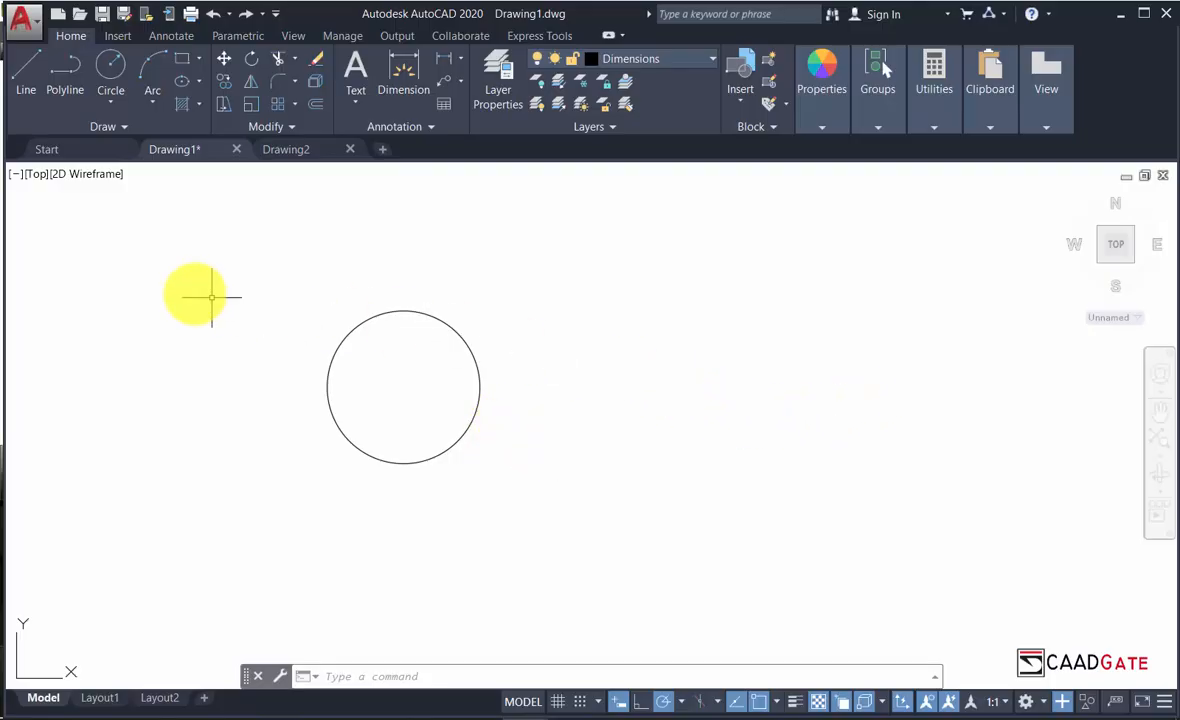
Split the model space into Four: Equal viewports.
{"action": "left_click", "coordinate": [14, 175]}
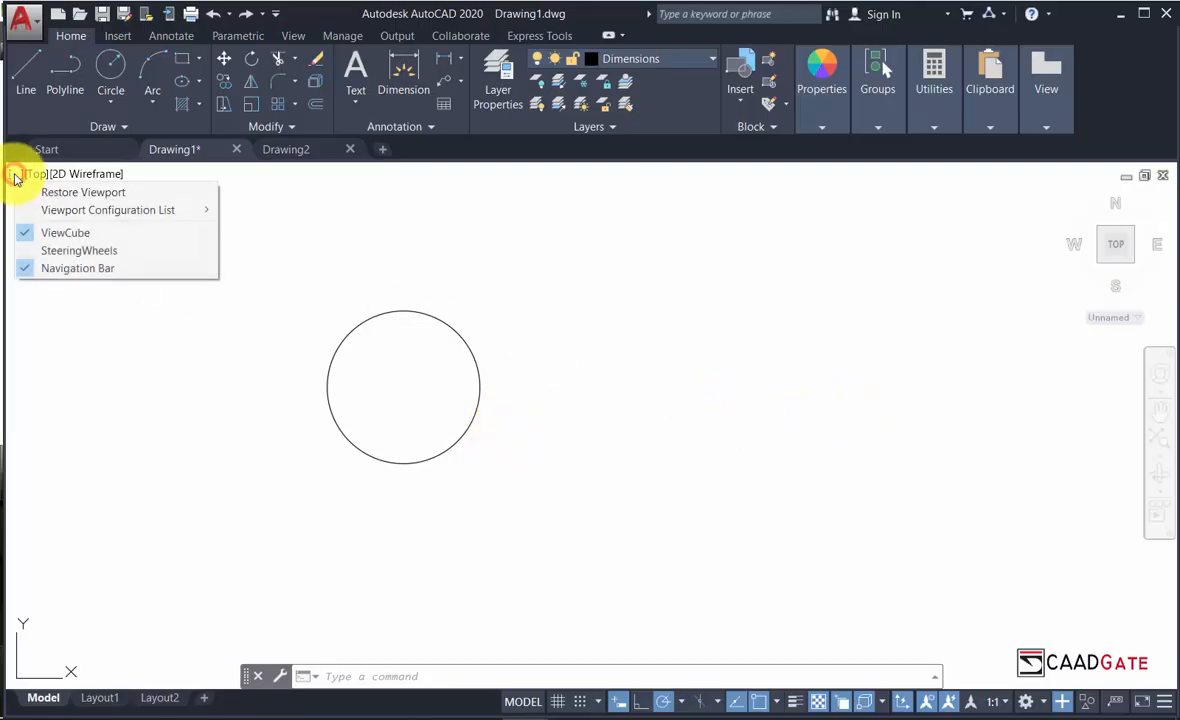
{"action": "mouse_move", "coordinate": [116, 210]}
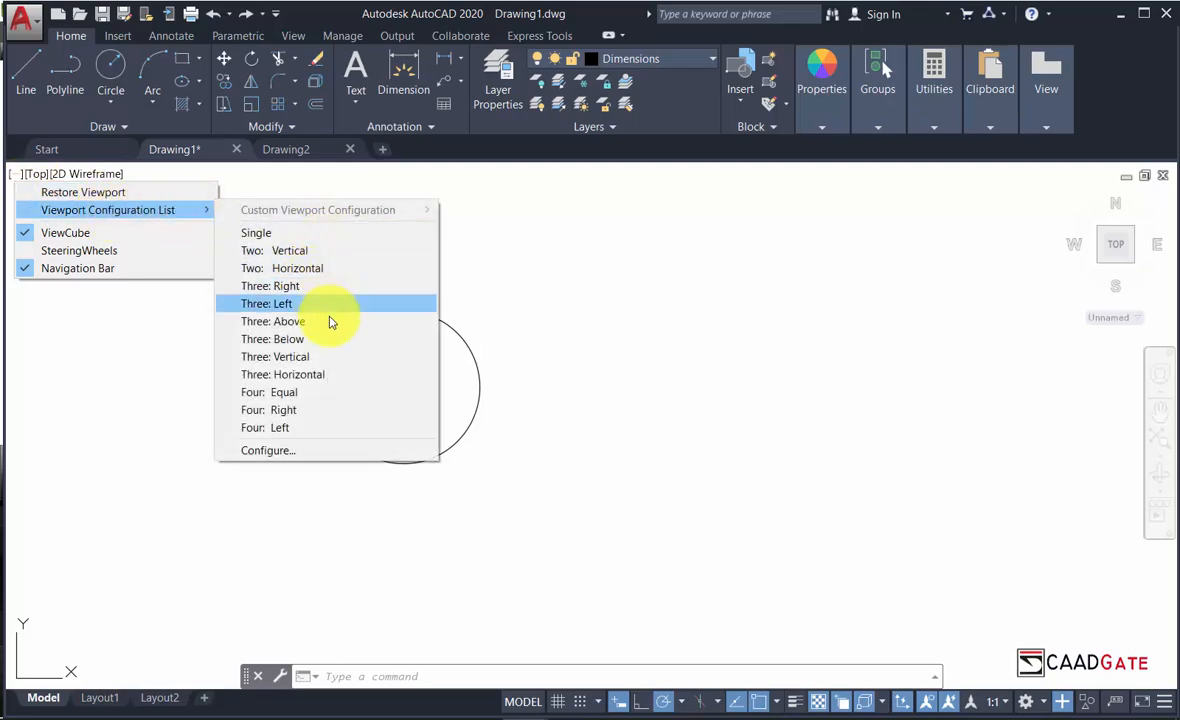
{"action": "left_click", "coordinate": [349, 393]}
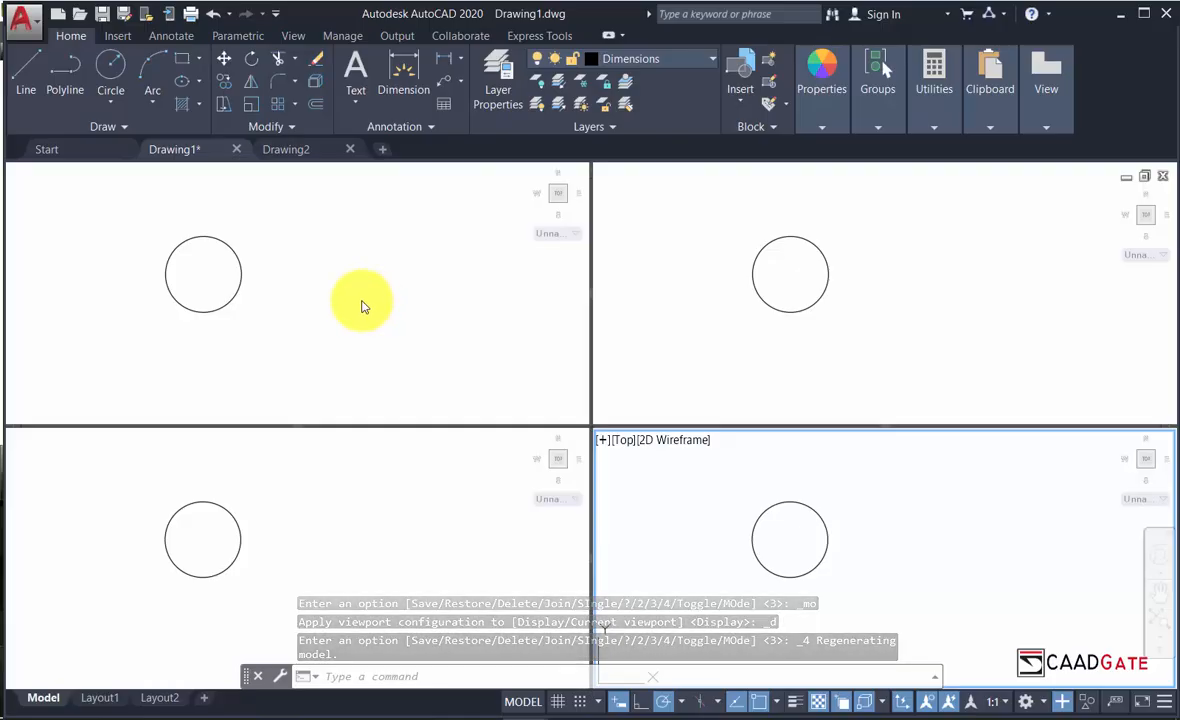
Enlarge the circle in the lower-right viewport, then activate the other three viewports in turn.
{"action": "scroll", "coordinate": [749, 545], "scroll_direction": "up", "scroll_amount": 4}
{"action": "middle_click_drag", "start_coordinate": [824, 553], "coordinate": [803, 619]}
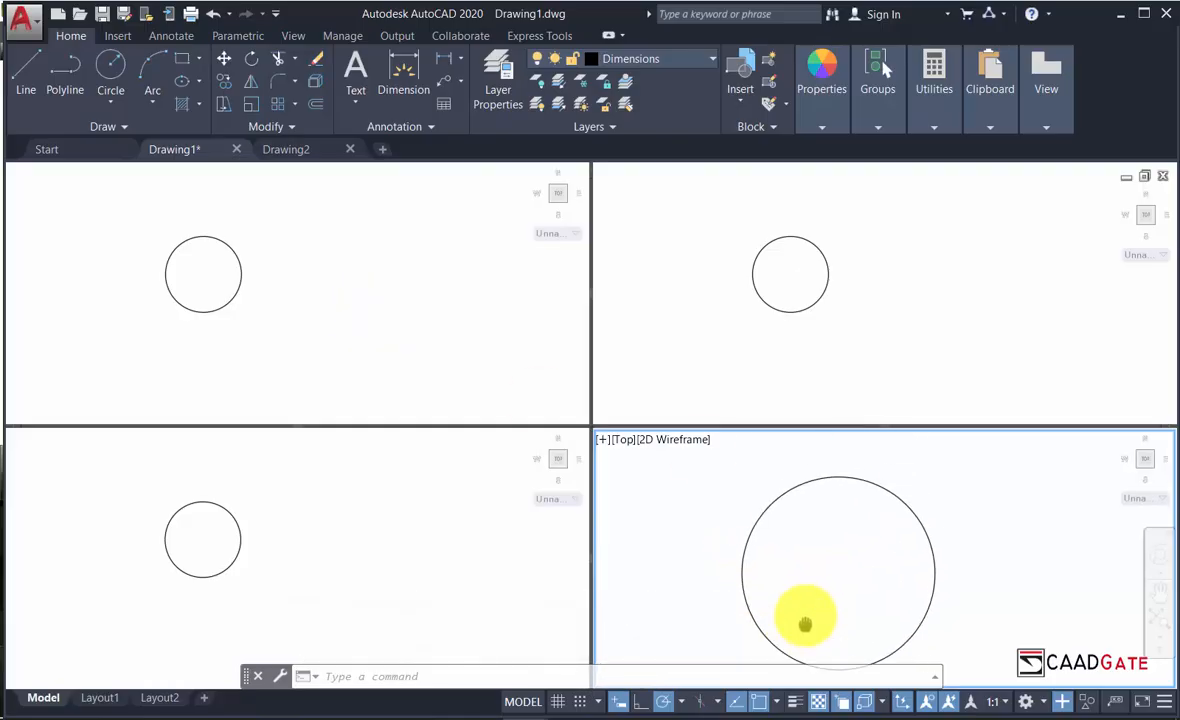
{"action": "scroll", "coordinate": [761, 538], "scroll_direction": "up", "scroll_amount": 2}
{"action": "scroll", "coordinate": [790, 548], "scroll_direction": "down", "scroll_amount": 2}
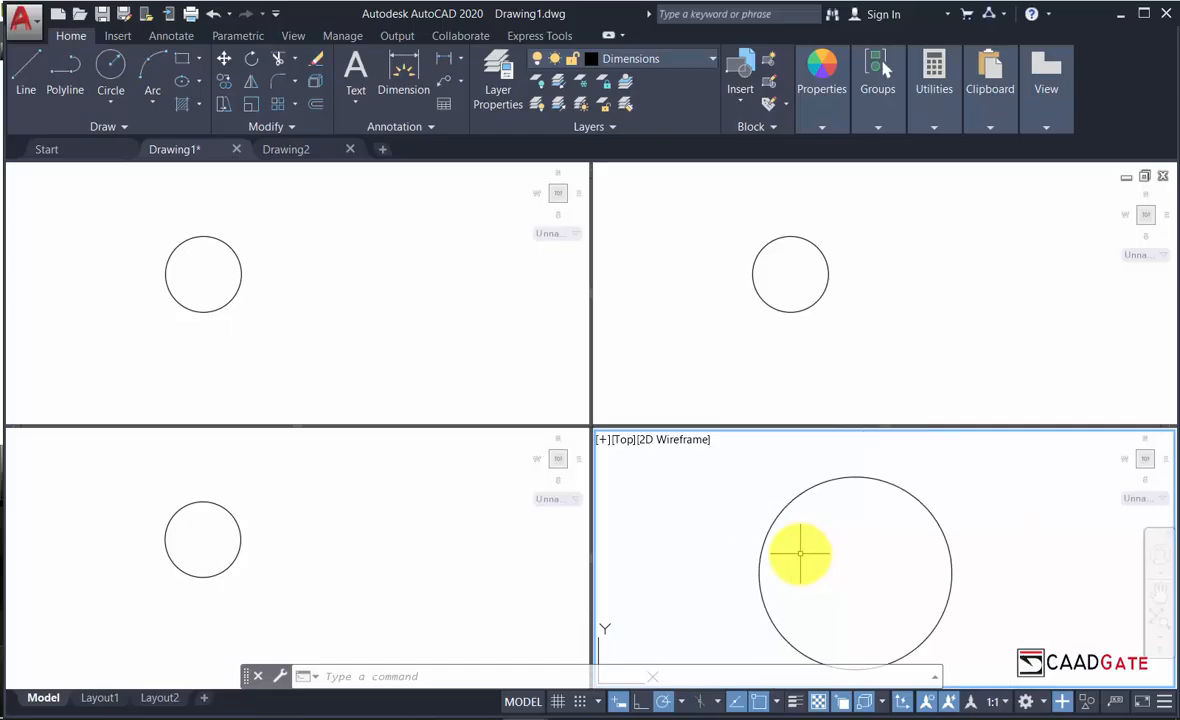
{"action": "scroll", "coordinate": [785, 530], "scroll_direction": "down", "scroll_amount": 2}
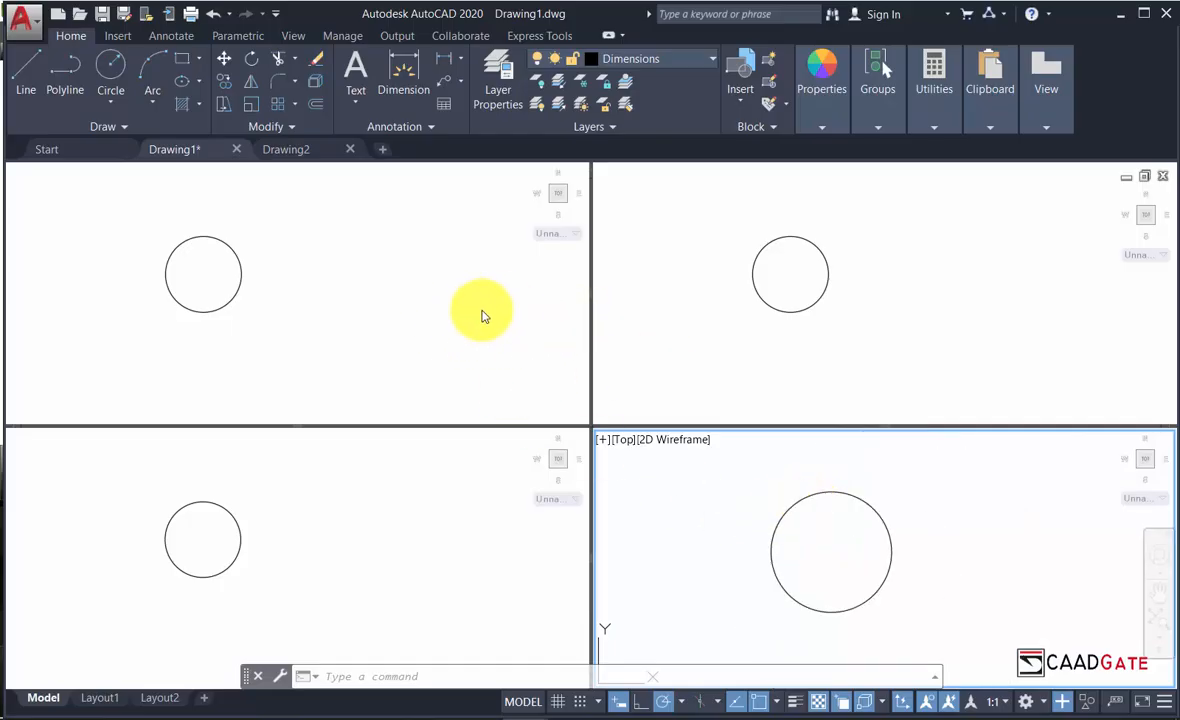
{"action": "left_click", "coordinate": [652, 295]}
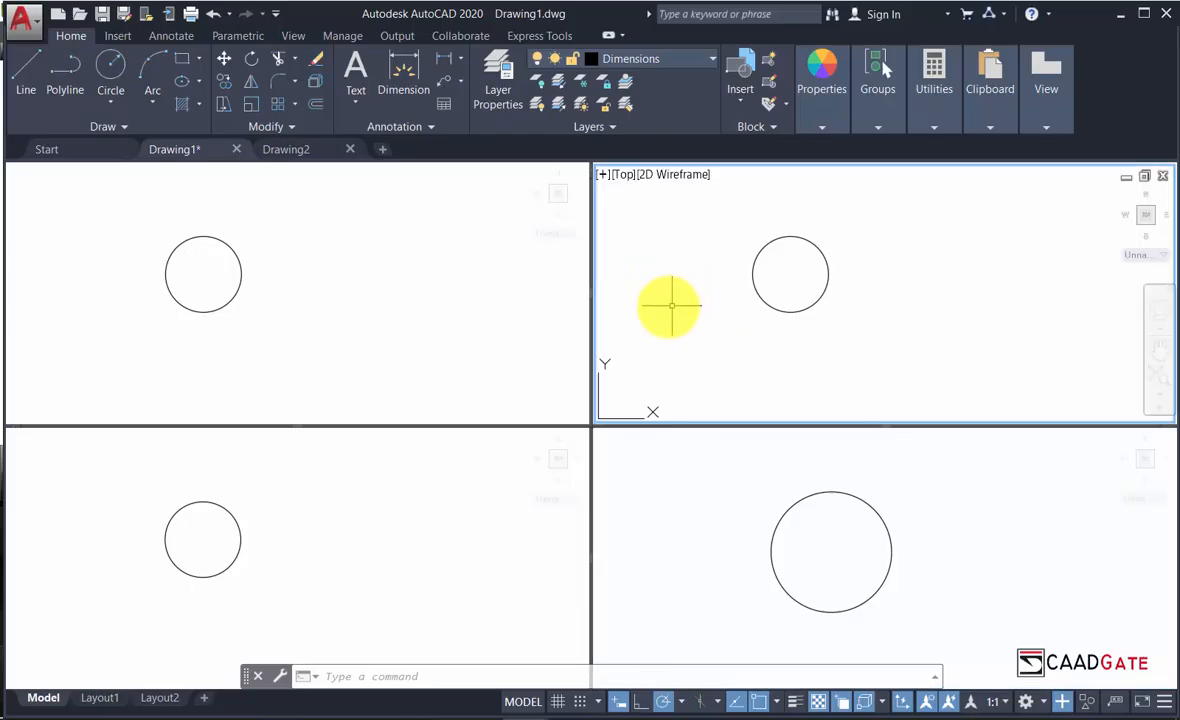
{"action": "left_click", "coordinate": [349, 322]}
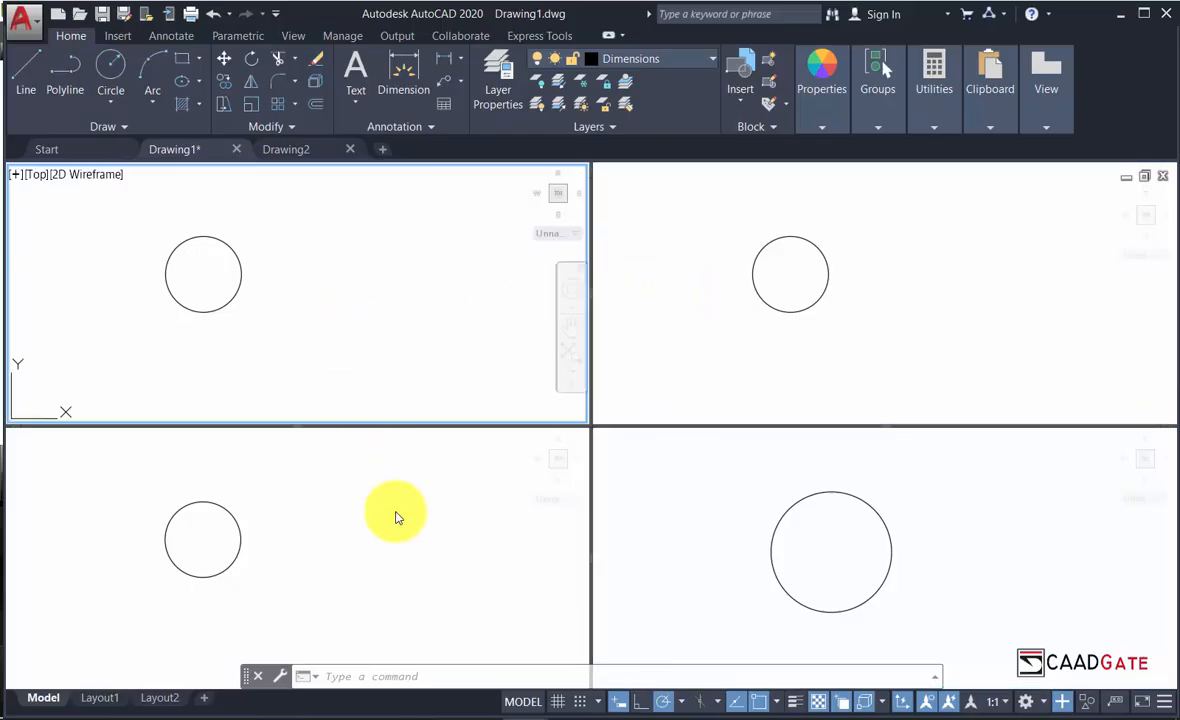
{"action": "left_click", "coordinate": [408, 543]}
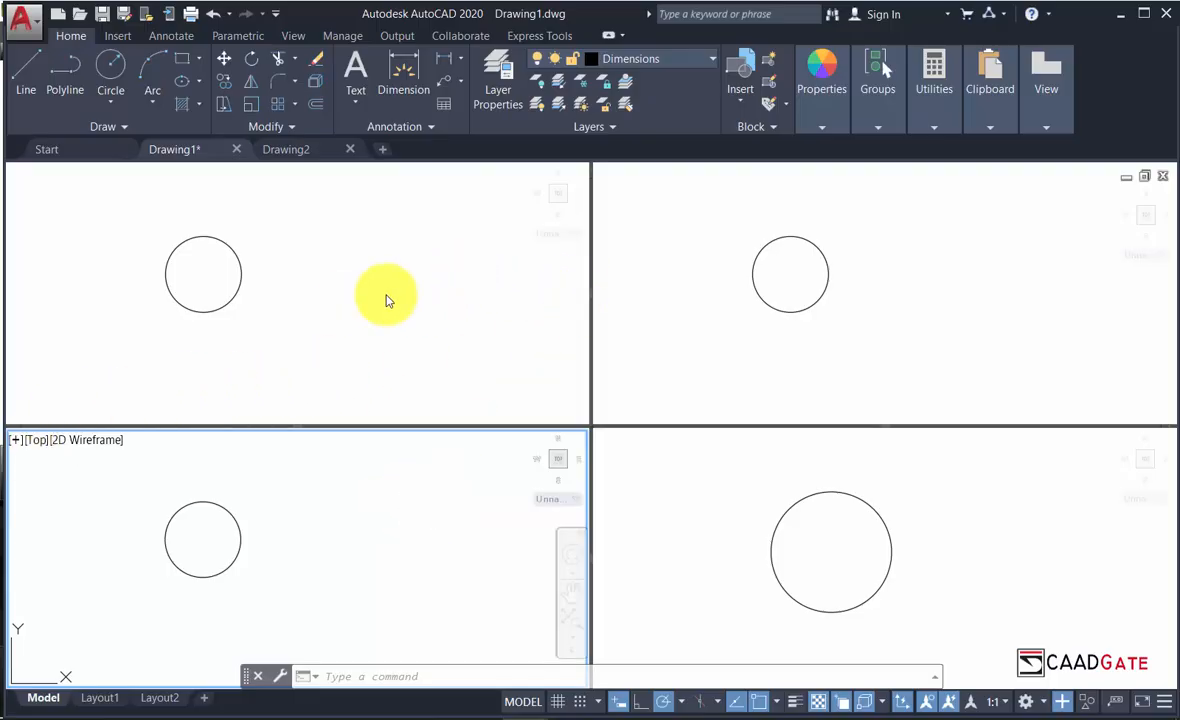
Restore a Single viewport and bring up the preset views list from the [Top] label.
{"action": "left_click", "coordinate": [20, 184]}
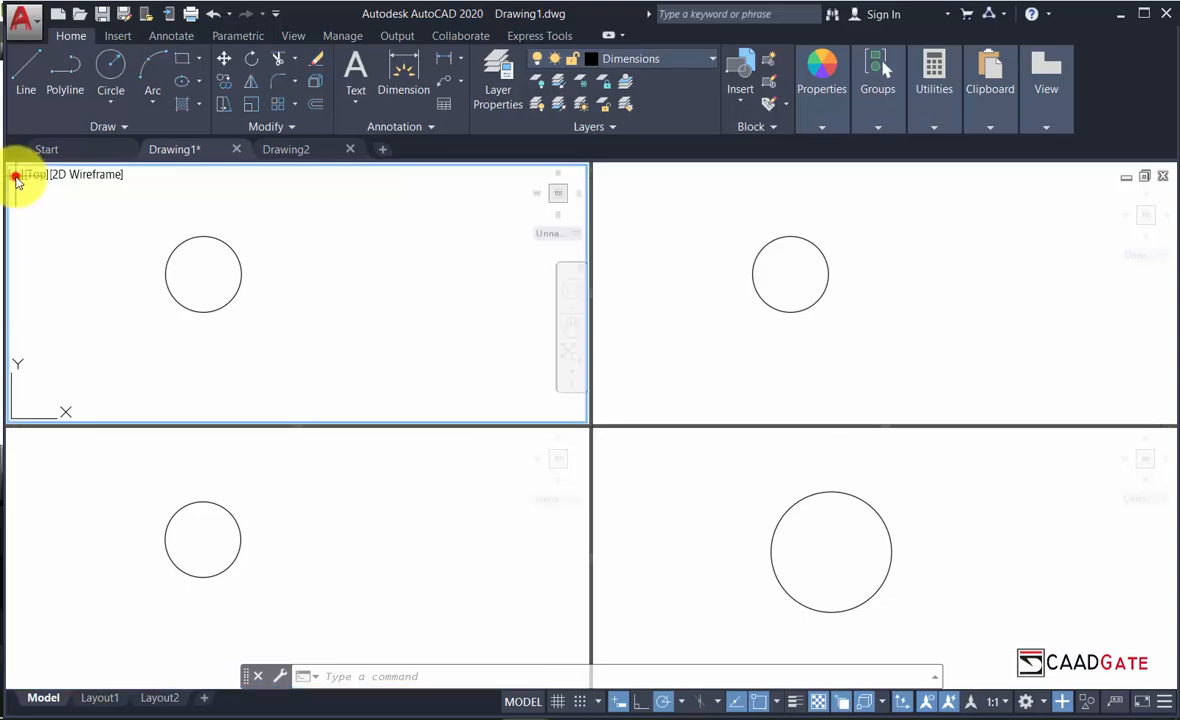
{"action": "left_click", "coordinate": [16, 176]}
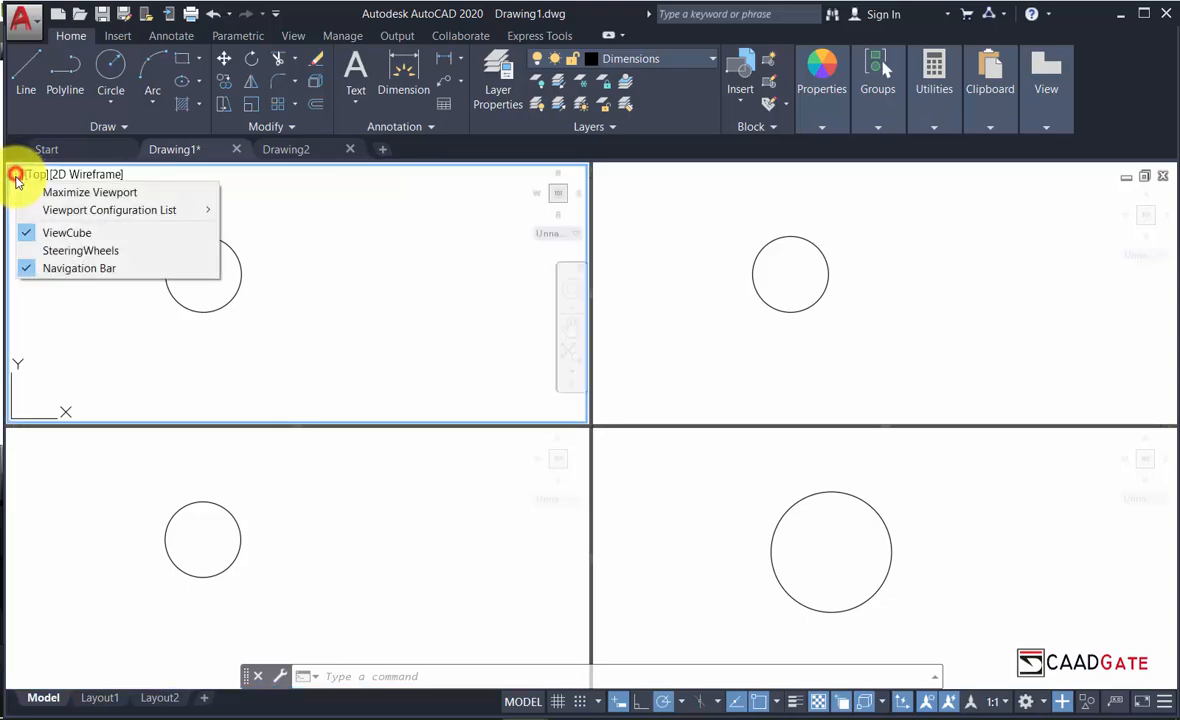
{"action": "mouse_move", "coordinate": [74, 209]}
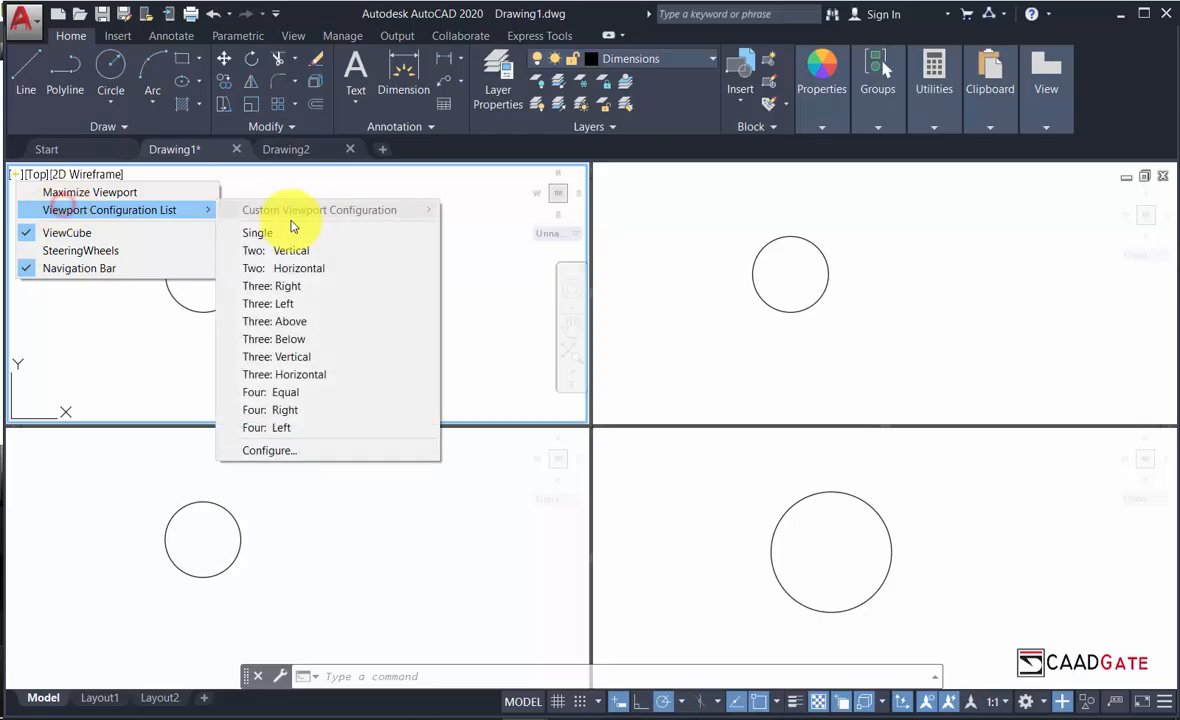
{"action": "left_click", "coordinate": [273, 231]}
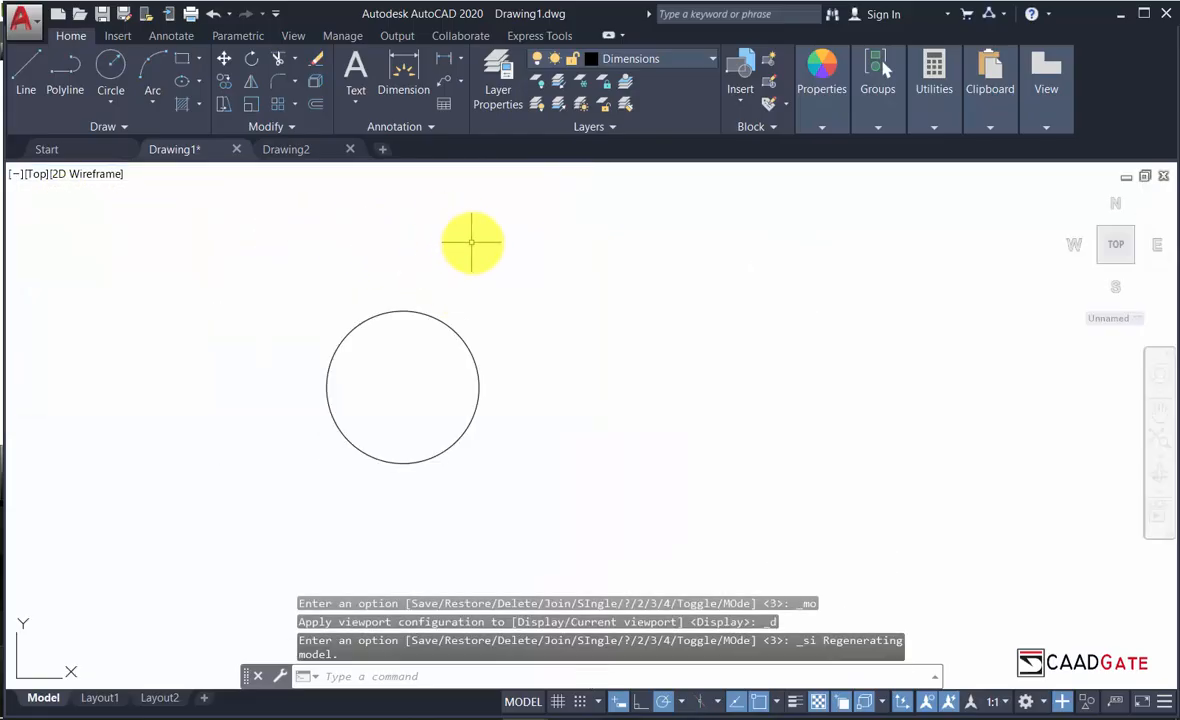
{"action": "left_click", "coordinate": [35, 174]}
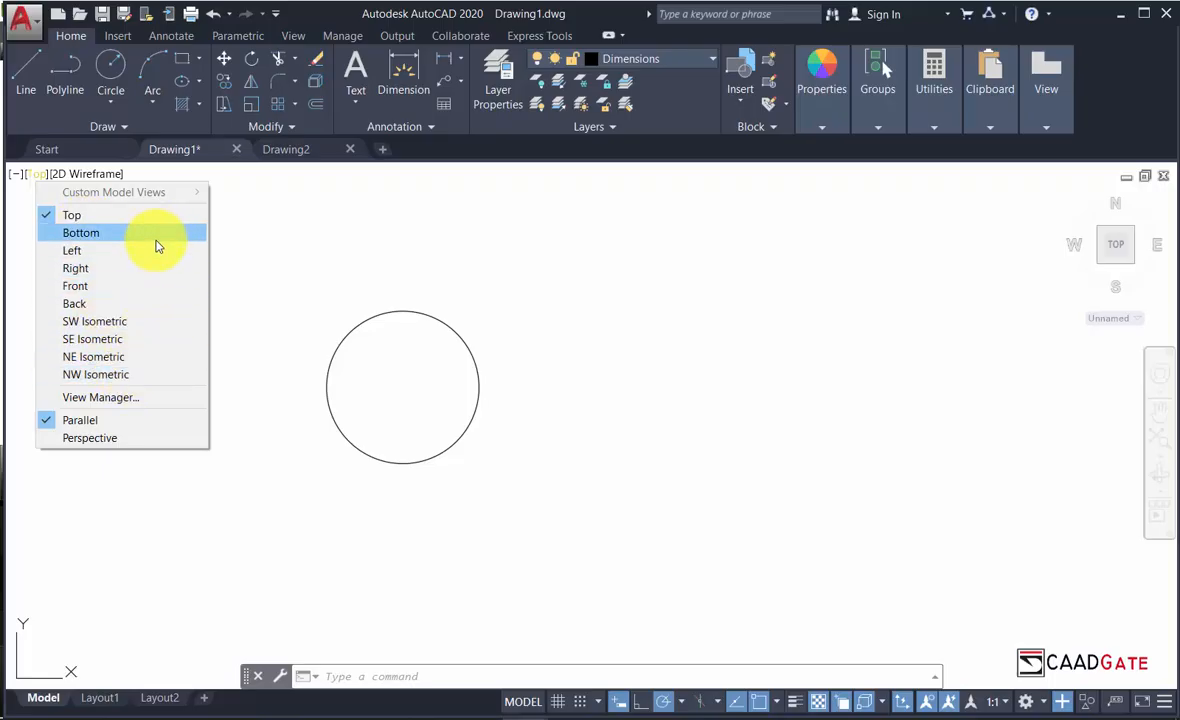
Dismiss the preset views list, leaving the circle in the Top view.
{"action": "left_click", "coordinate": [405, 234]}
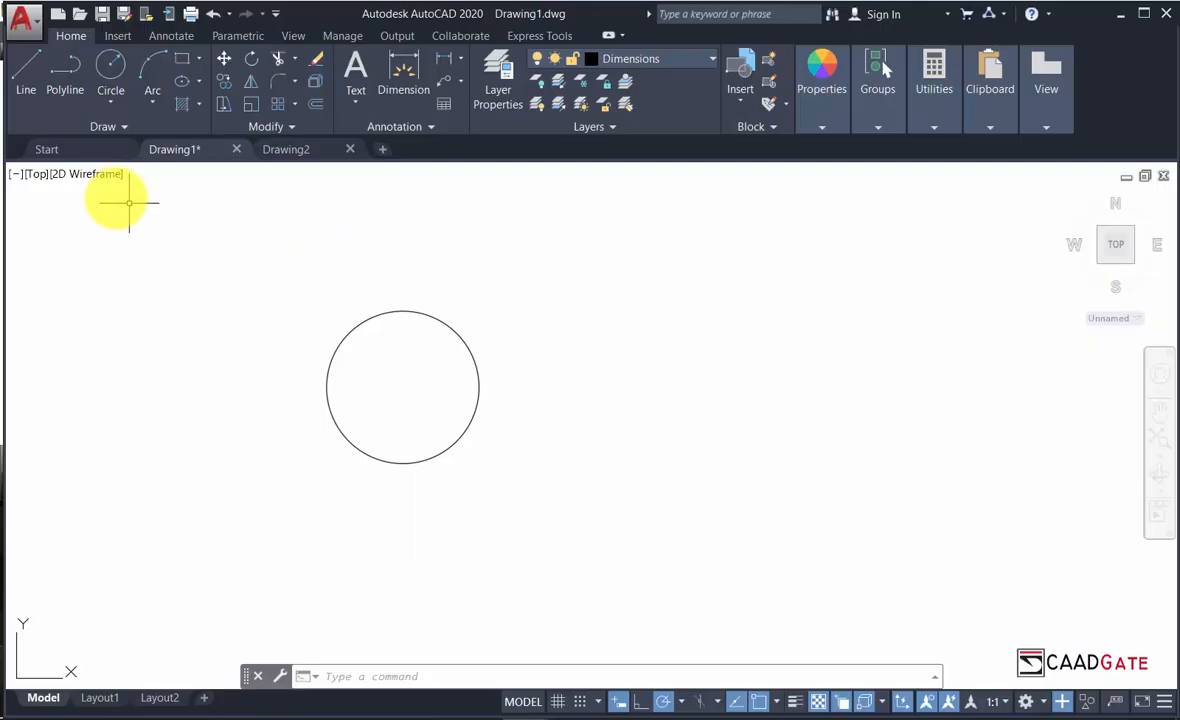
{"action": "left_click", "coordinate": [89, 177]}
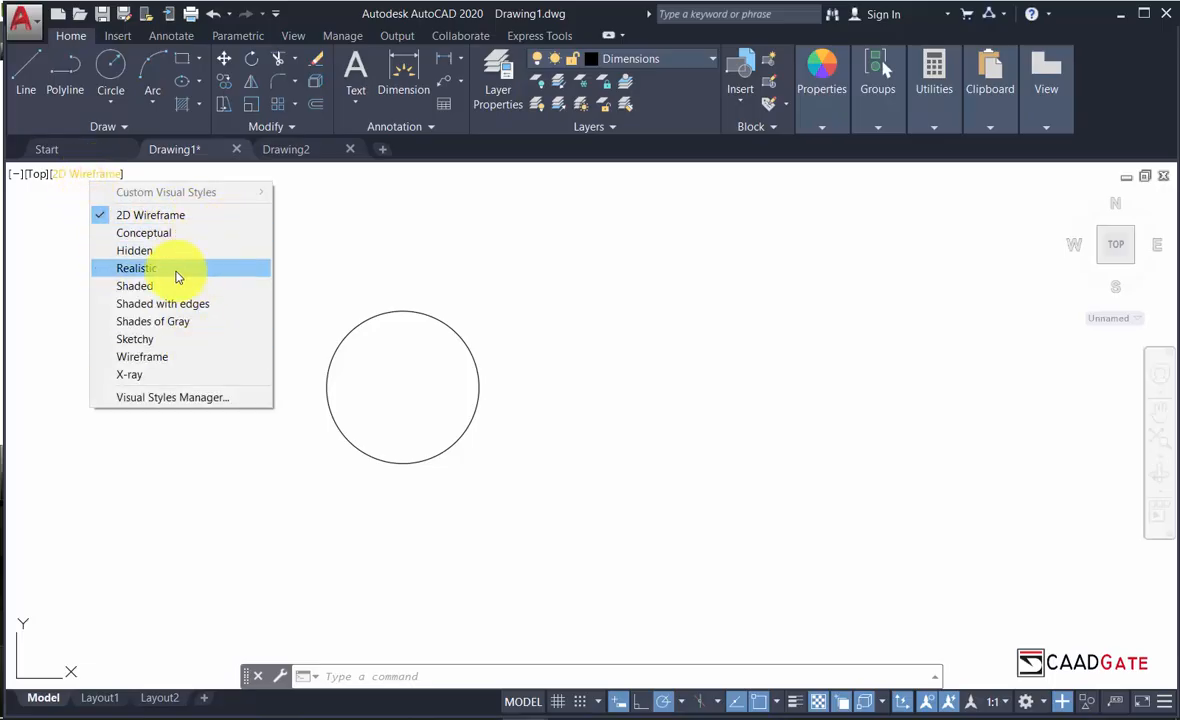
{"action": "left_click", "coordinate": [80, 277]}
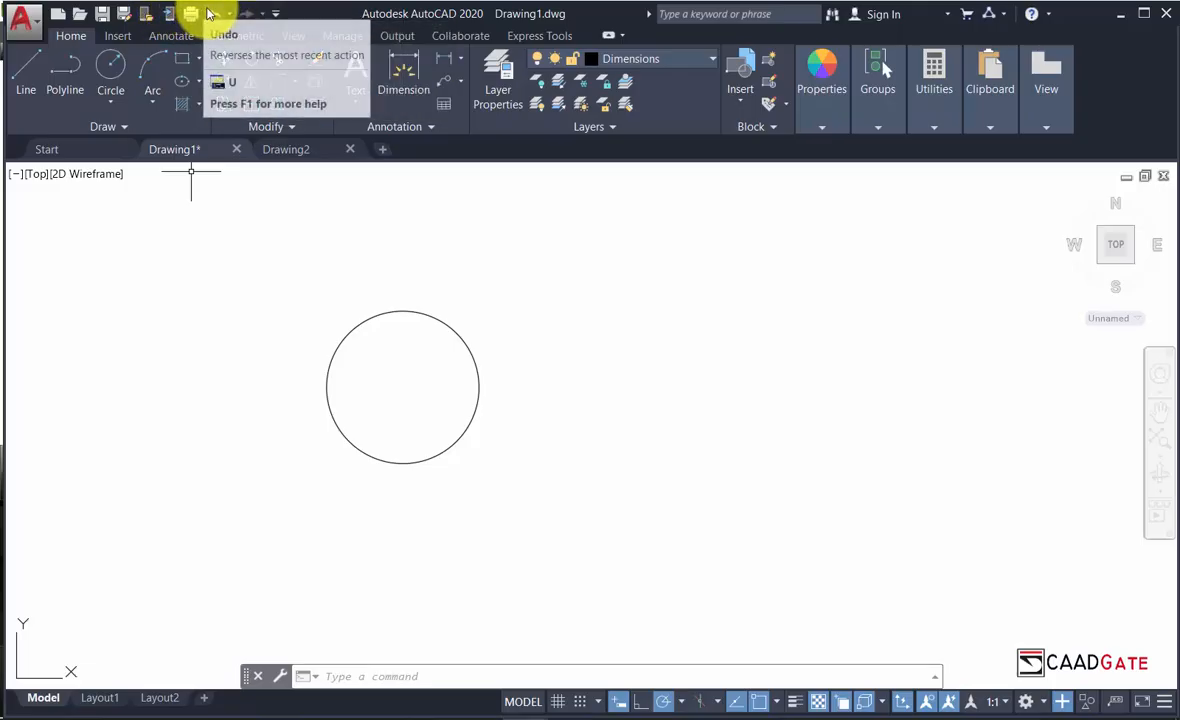
Add Workspace to the Quick Access Toolbar and remove Save to Web & Mobile.
{"action": "left_click", "coordinate": [277, 17]}
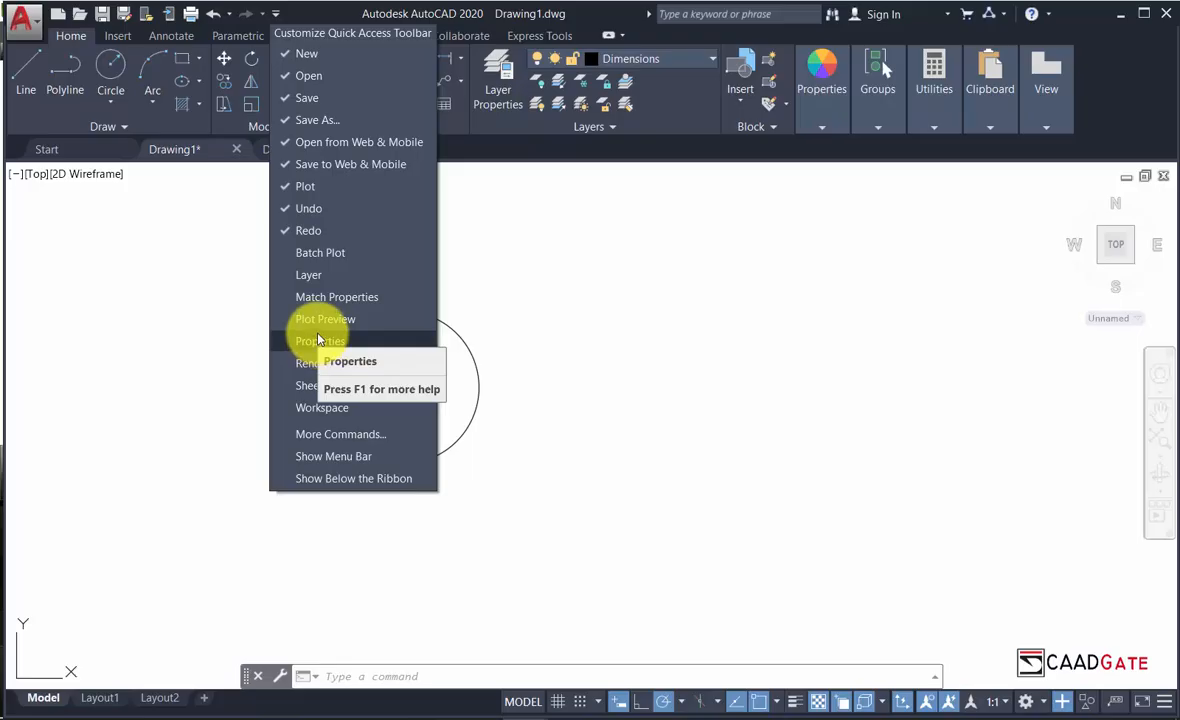
{"action": "left_click", "coordinate": [333, 410]}
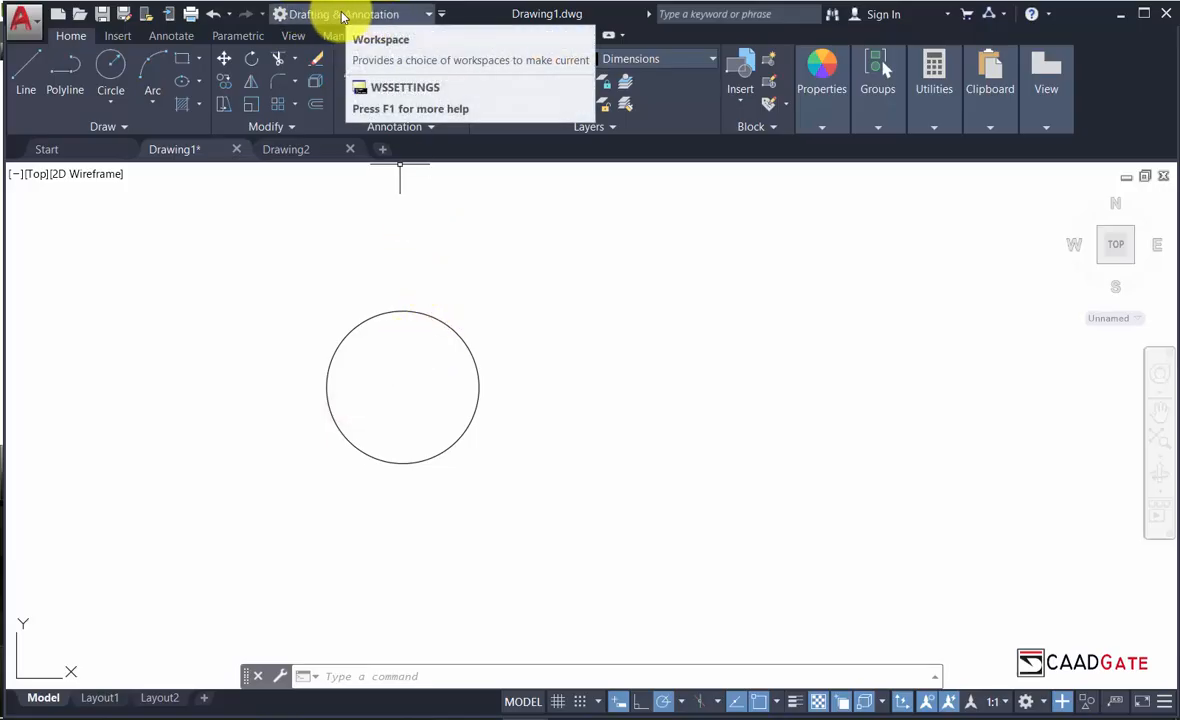
{"action": "left_click", "coordinate": [441, 15]}
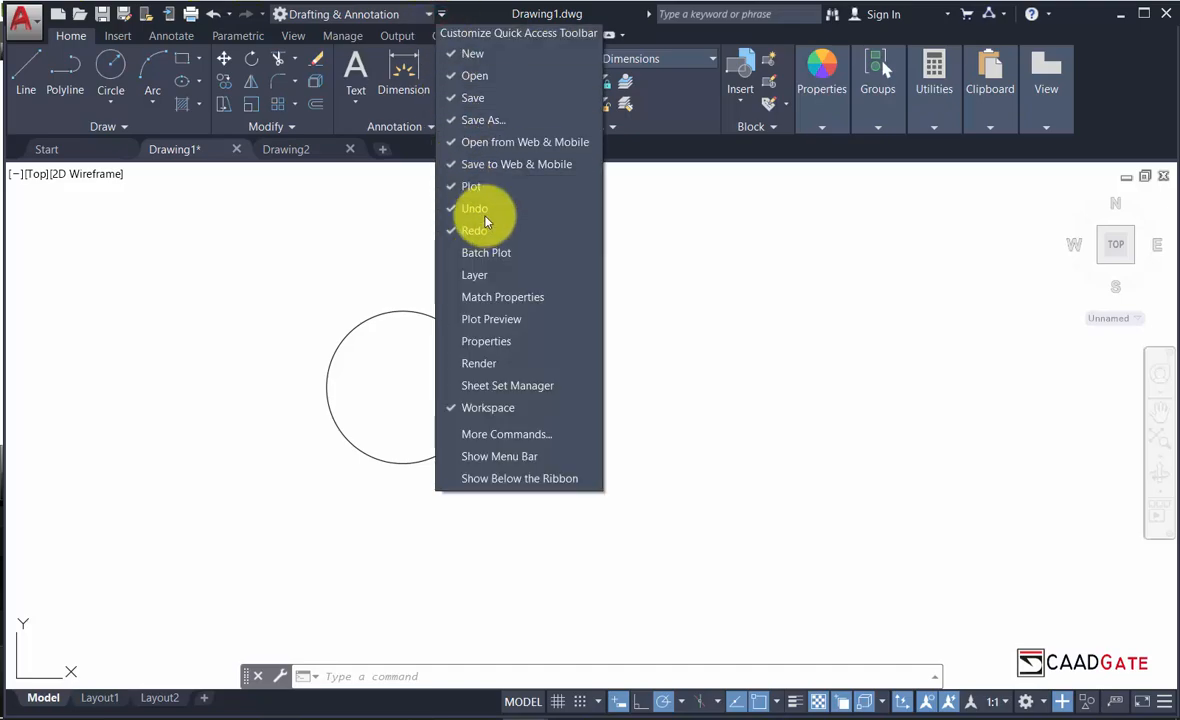
{"action": "left_click", "coordinate": [505, 168]}
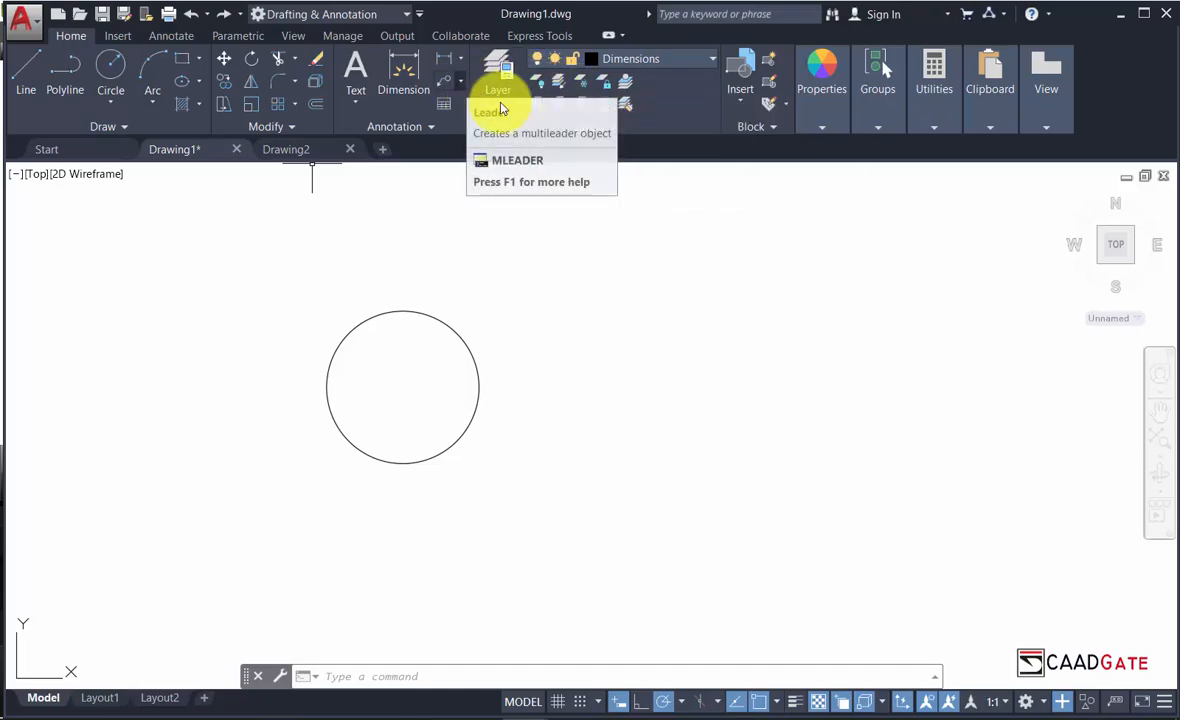
Cycle the ribbon to Minimize to Tabs, then pop the Home panels open over the drawing.
{"action": "left_click", "coordinate": [609, 37]}
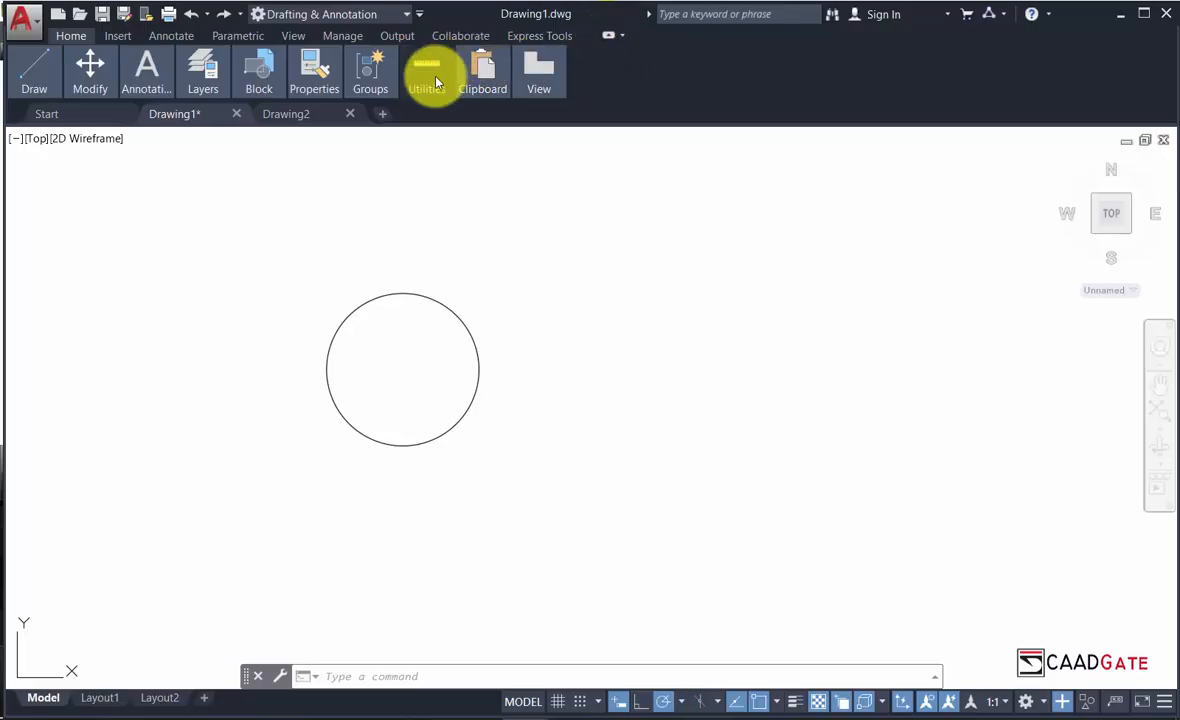
{"action": "left_click", "coordinate": [608, 37]}
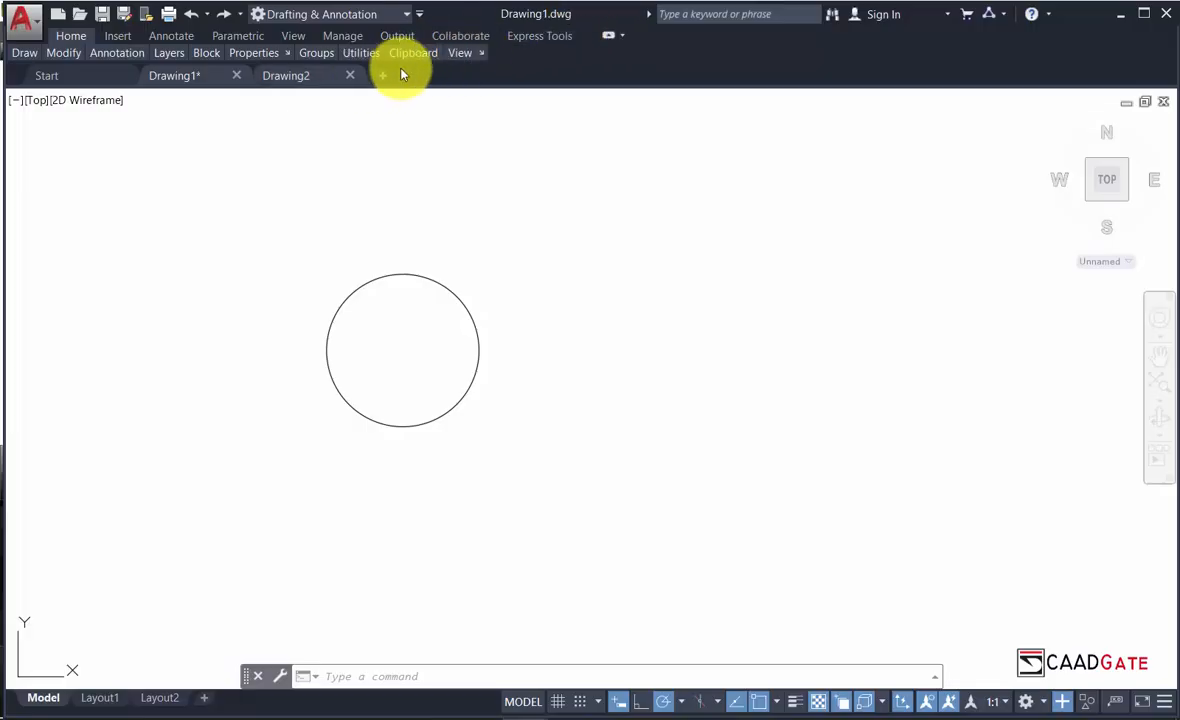
{"action": "left_click", "coordinate": [607, 36]}
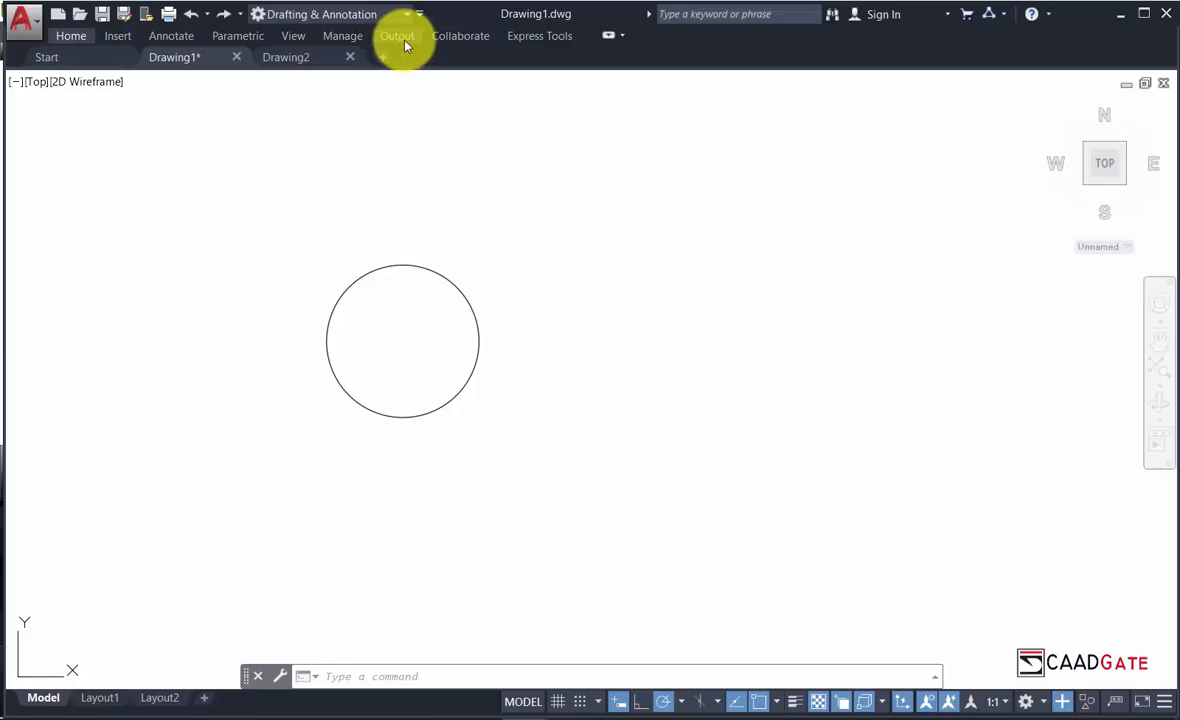
{"action": "left_click", "coordinate": [70, 36]}
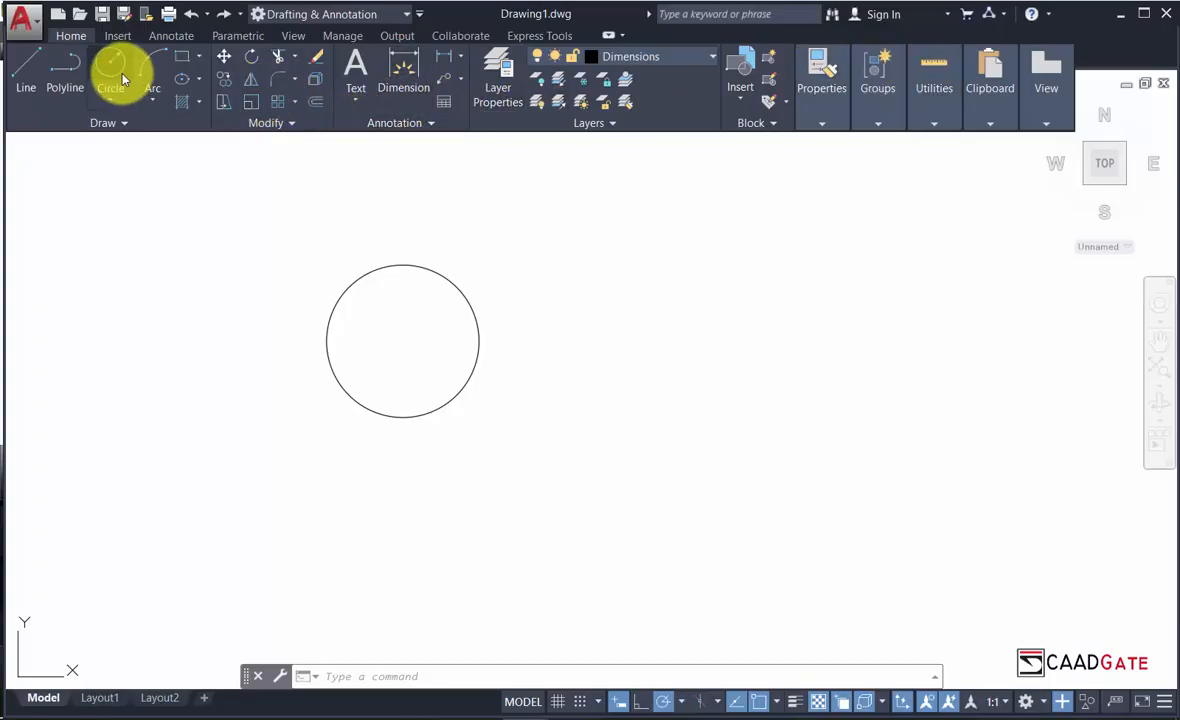
{"action": "left_click", "coordinate": [77, 38]}
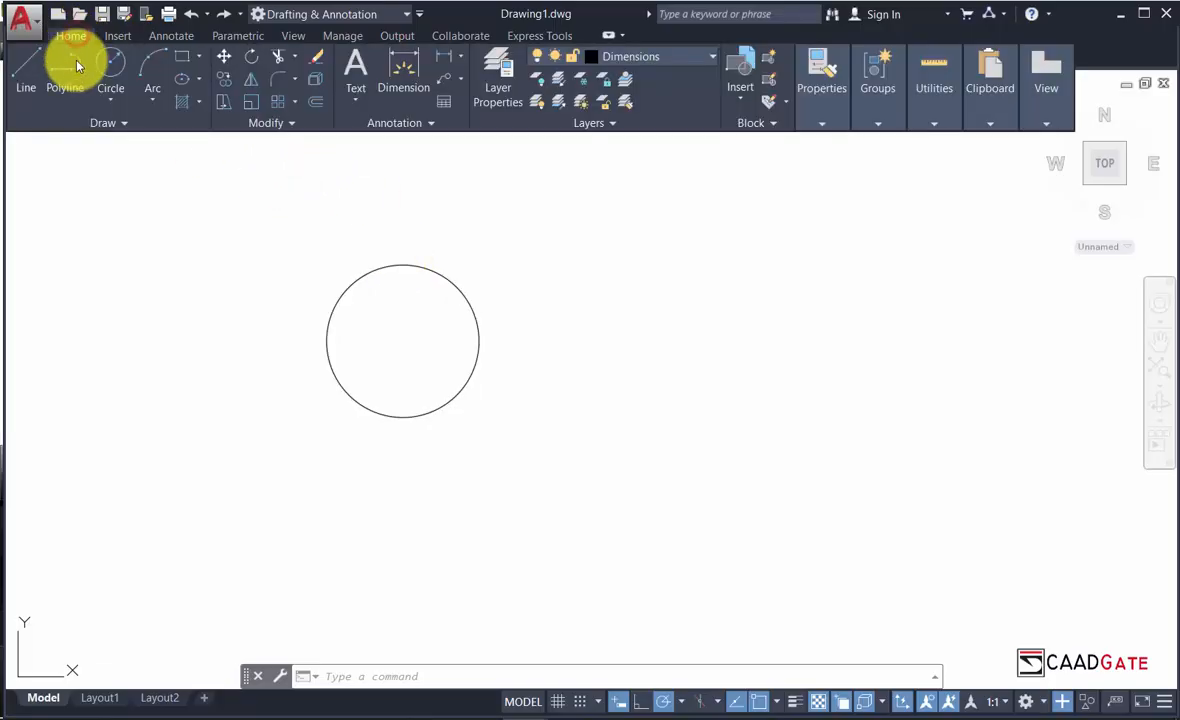
Erase the circle, leaving Drawing1's model space empty.
{"action": "left_click", "coordinate": [318, 62]}
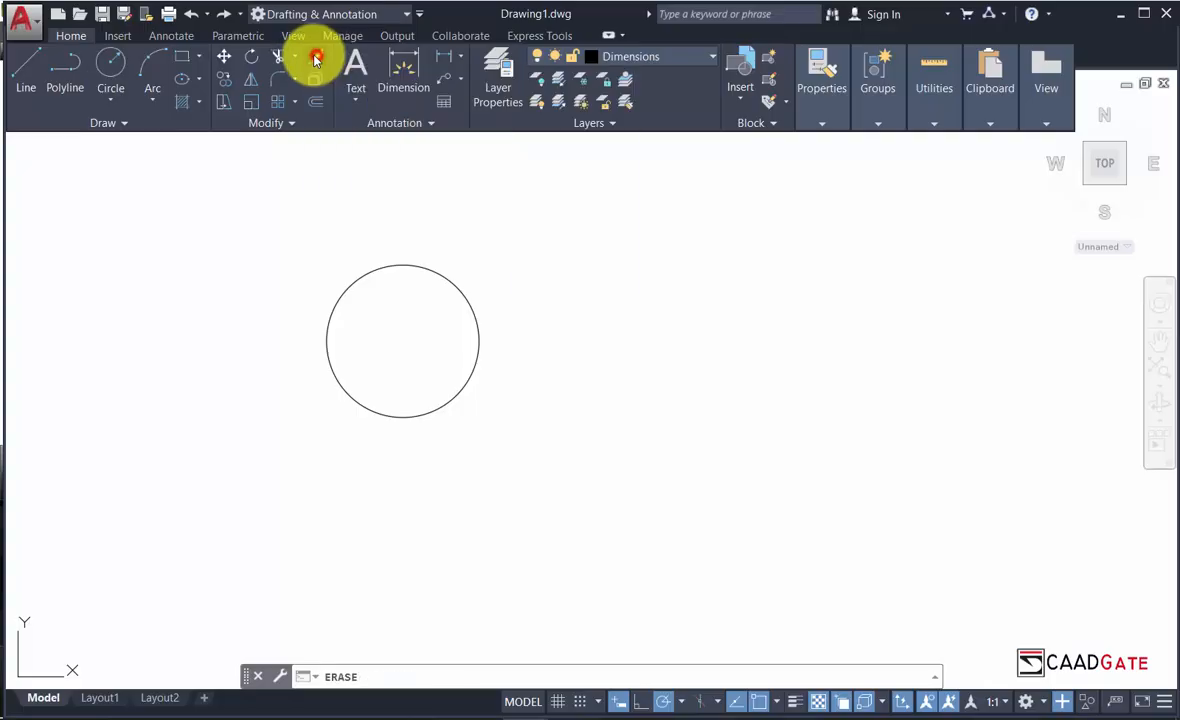
{"action": "left_click", "coordinate": [440, 272]}
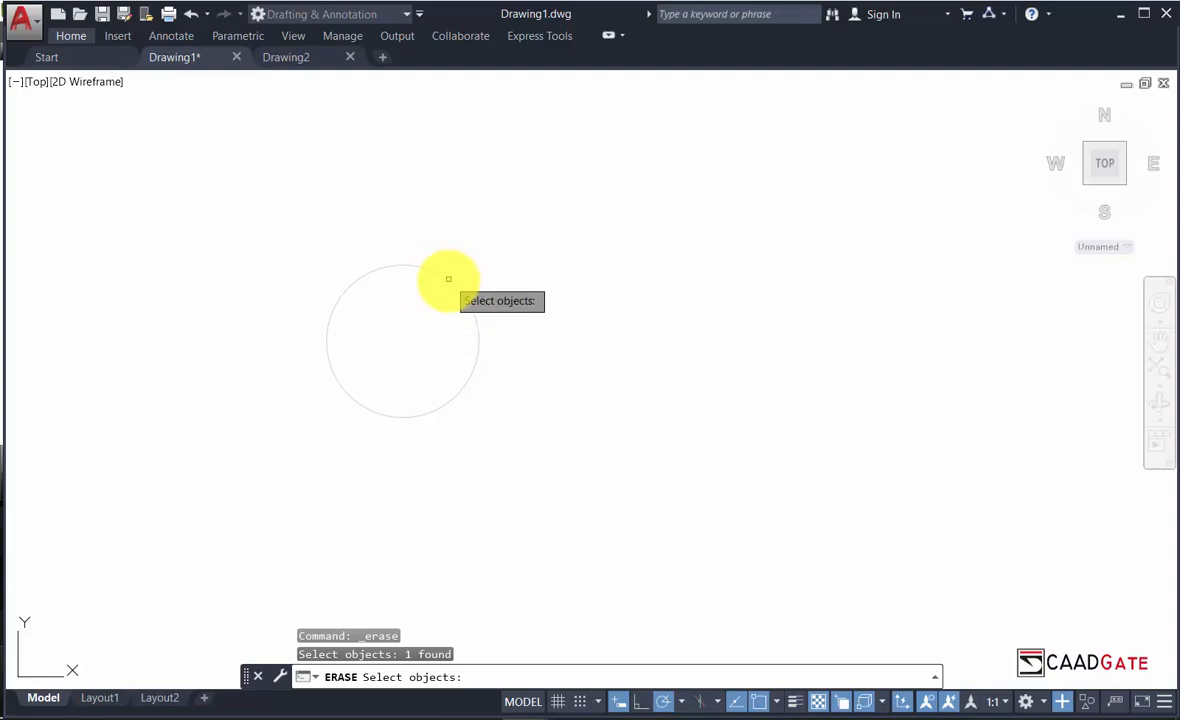
{"action": "key", "text": "Return"}
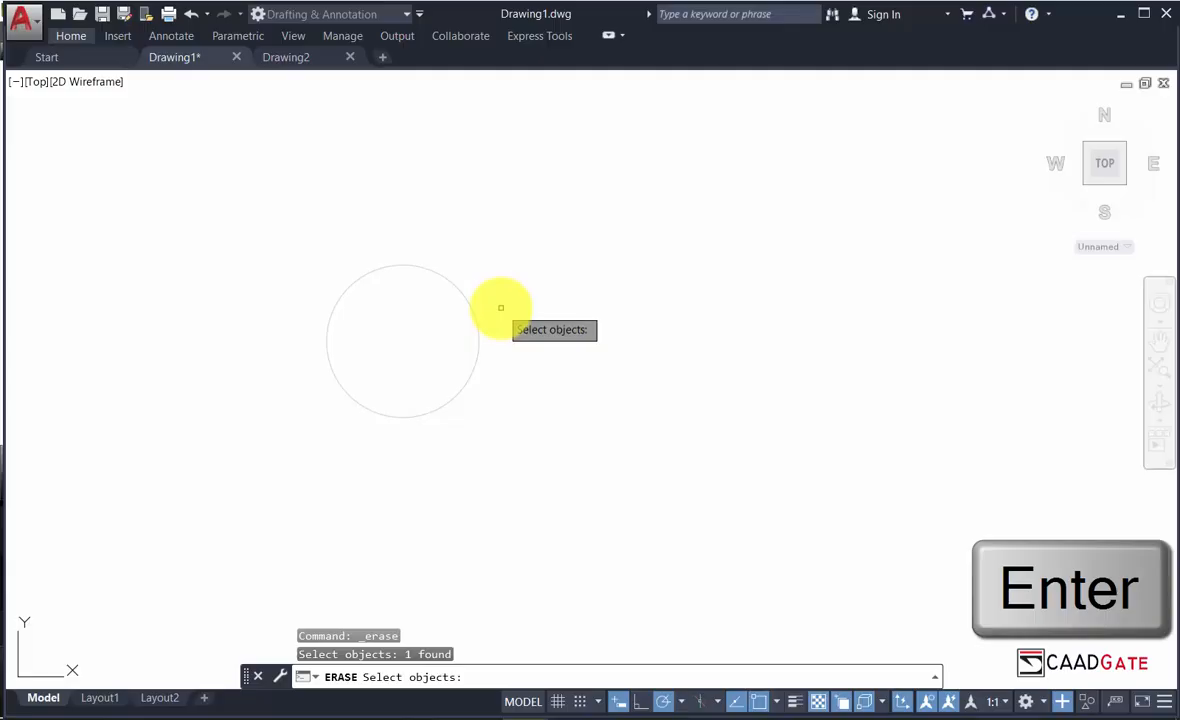
{"action": "key", "text": "Return"}
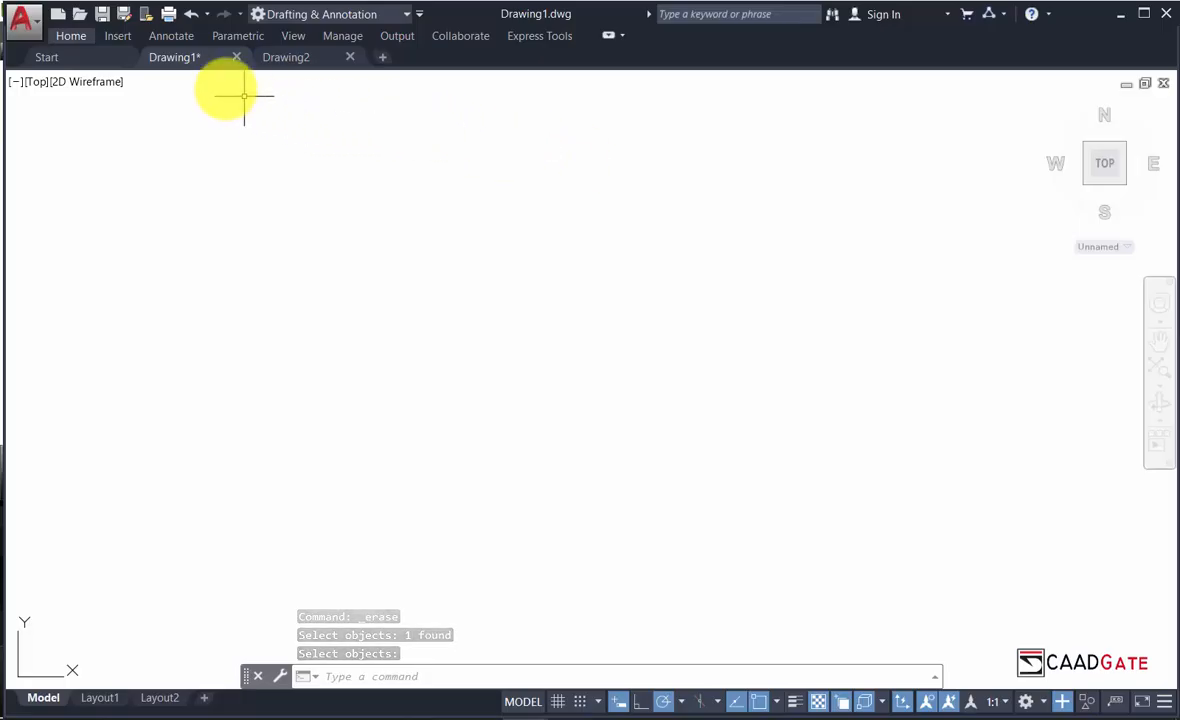
Restore the full Home ribbon panels and bring up the workspace list.
{"action": "left_click", "coordinate": [68, 36]}
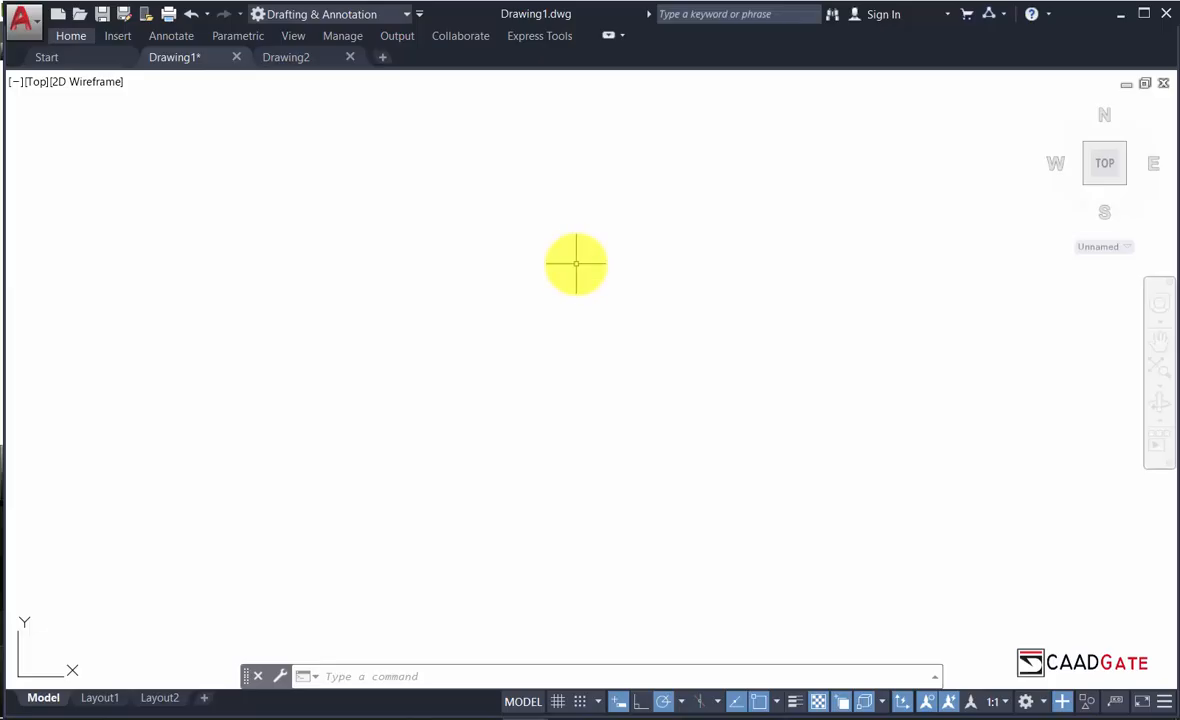
{"action": "left_click", "coordinate": [608, 37]}
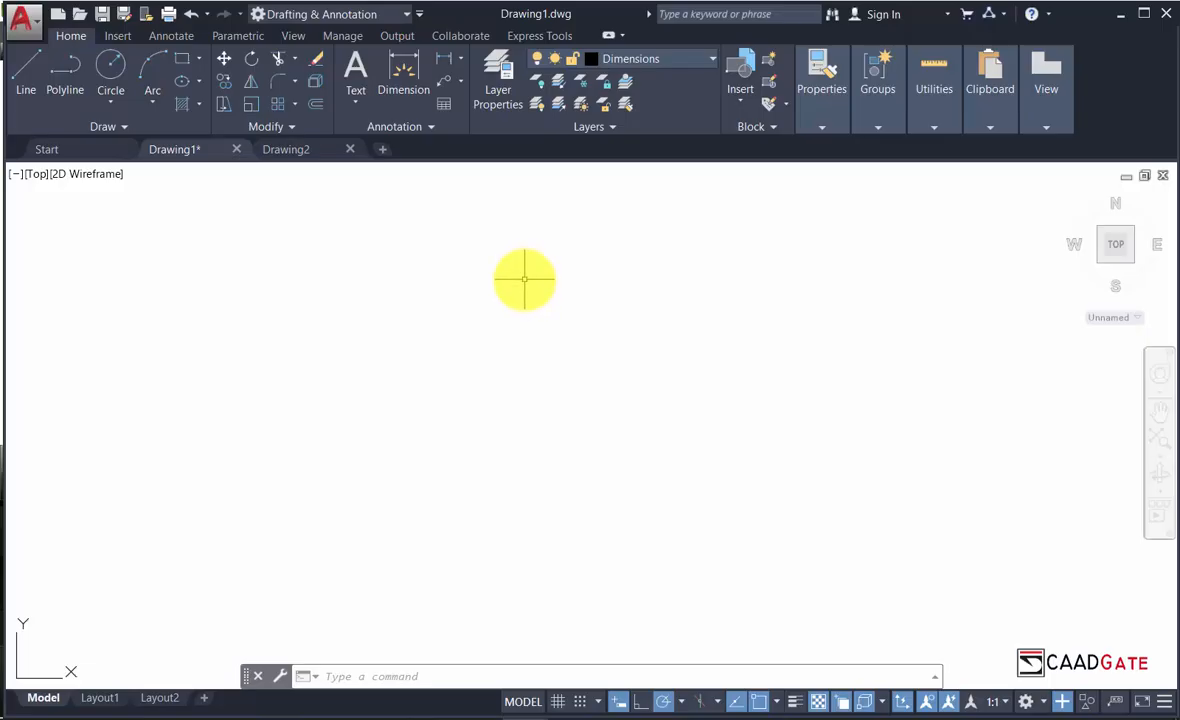
{"action": "left_click", "coordinate": [398, 16]}
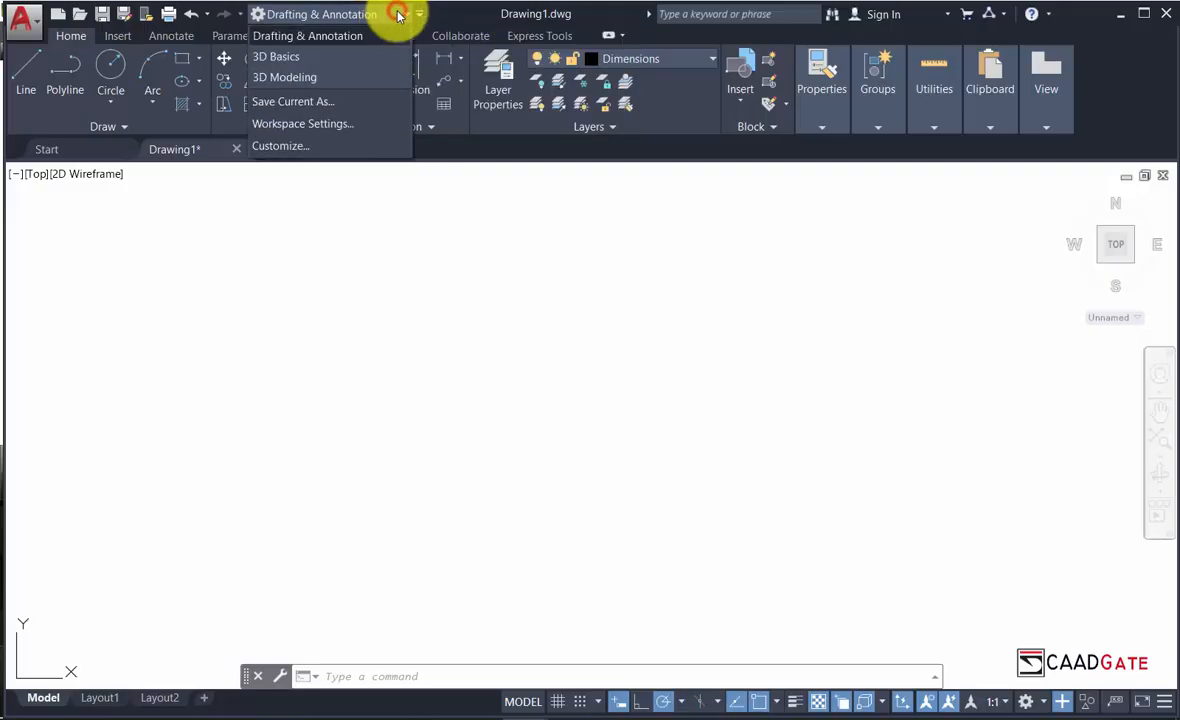
Switch to the 3D Modeling workspace.
{"action": "left_click", "coordinate": [336, 81]}
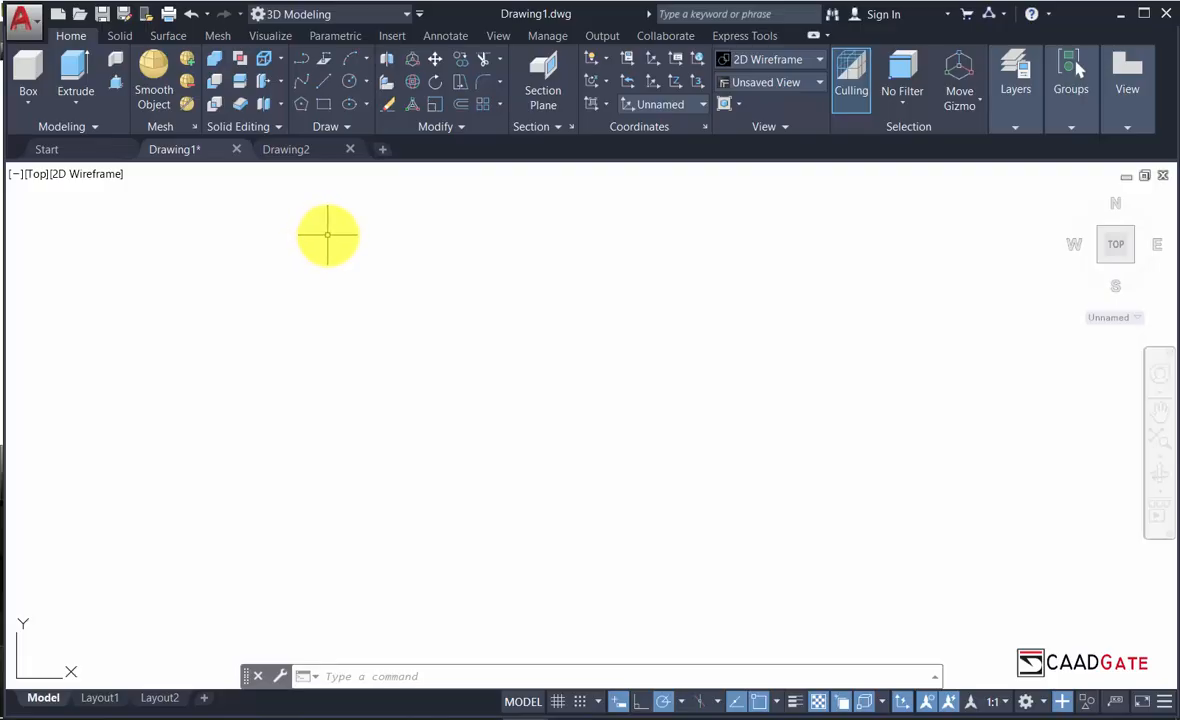
{"action": "left_click", "coordinate": [420, 14]}
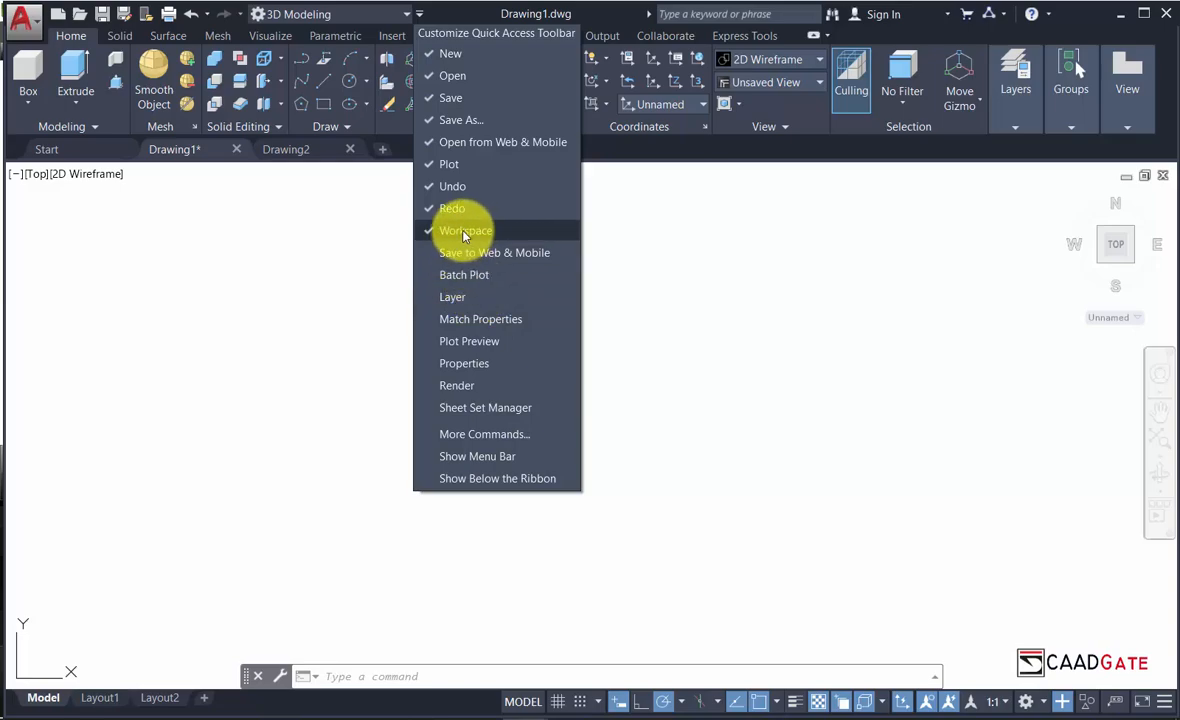
{"action": "left_click", "coordinate": [326, 280]}
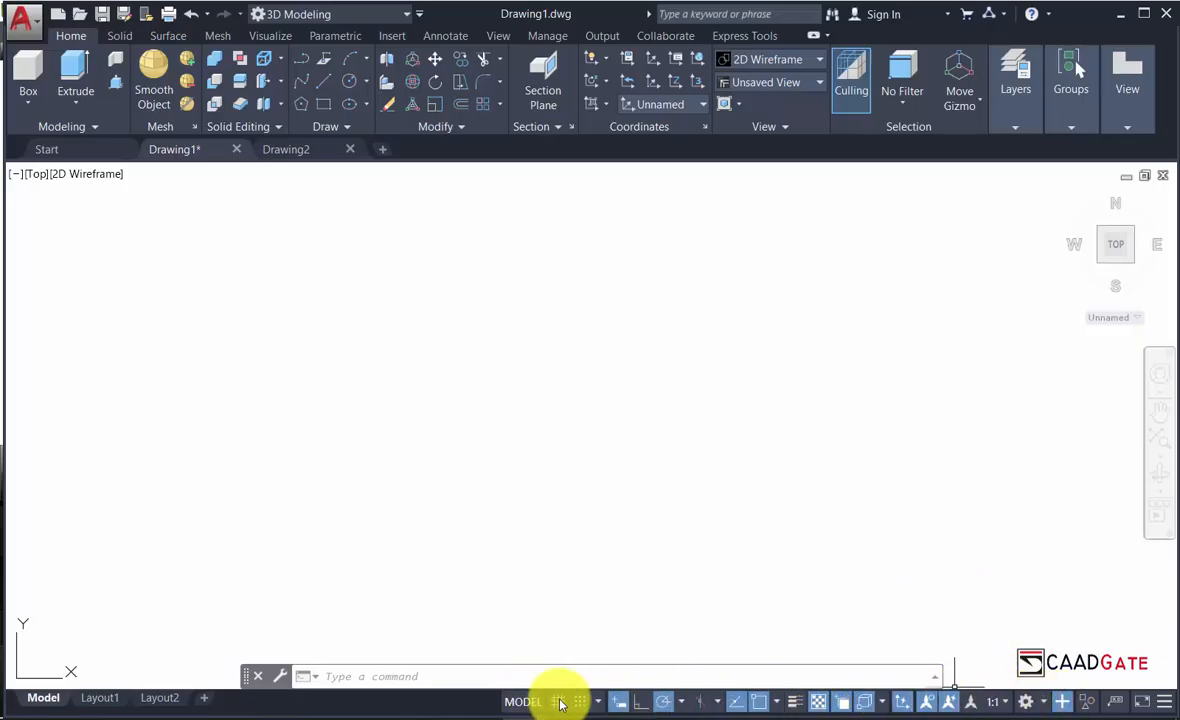
{"action": "left_click", "coordinate": [1039, 702]}
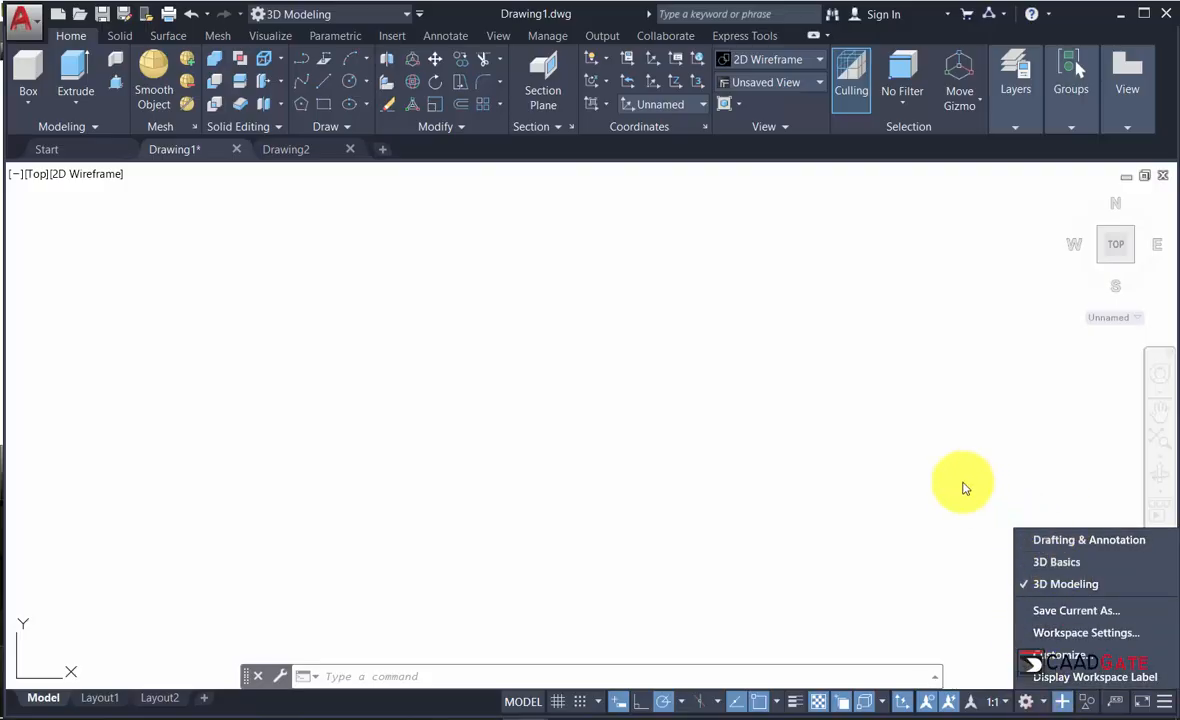
{"action": "left_click", "coordinate": [800, 425]}
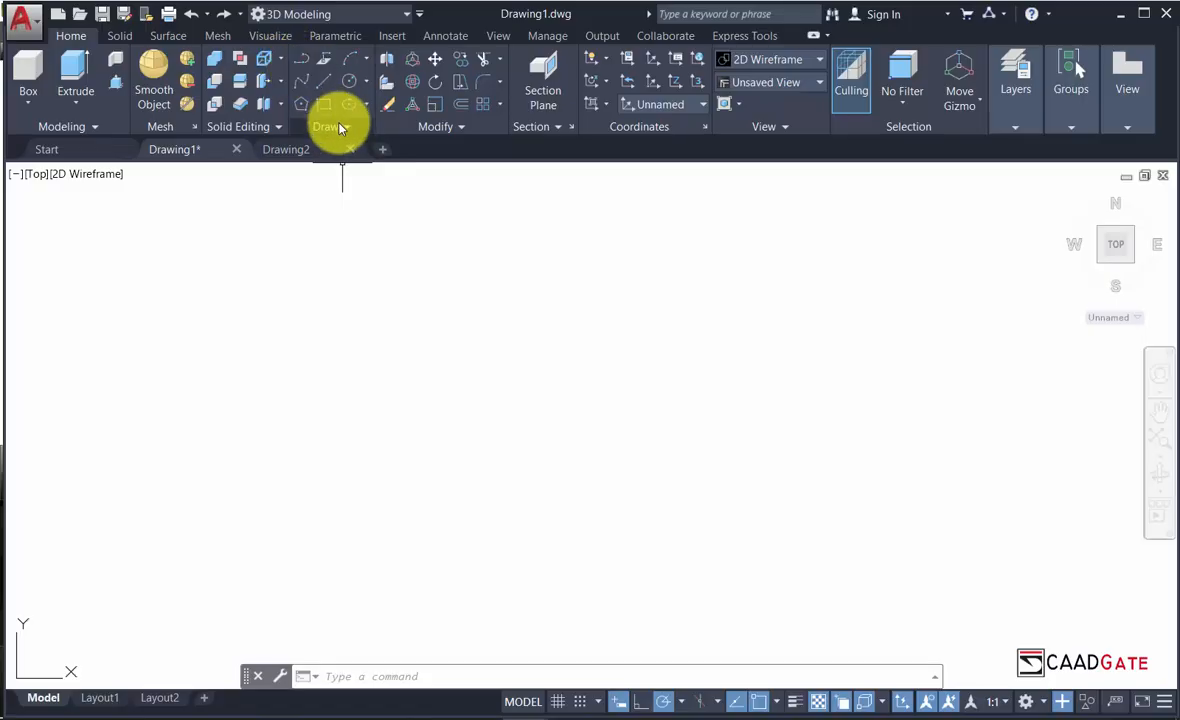
Start the Polyline command from the expanded Draw panel.
{"action": "left_click", "coordinate": [338, 126]}
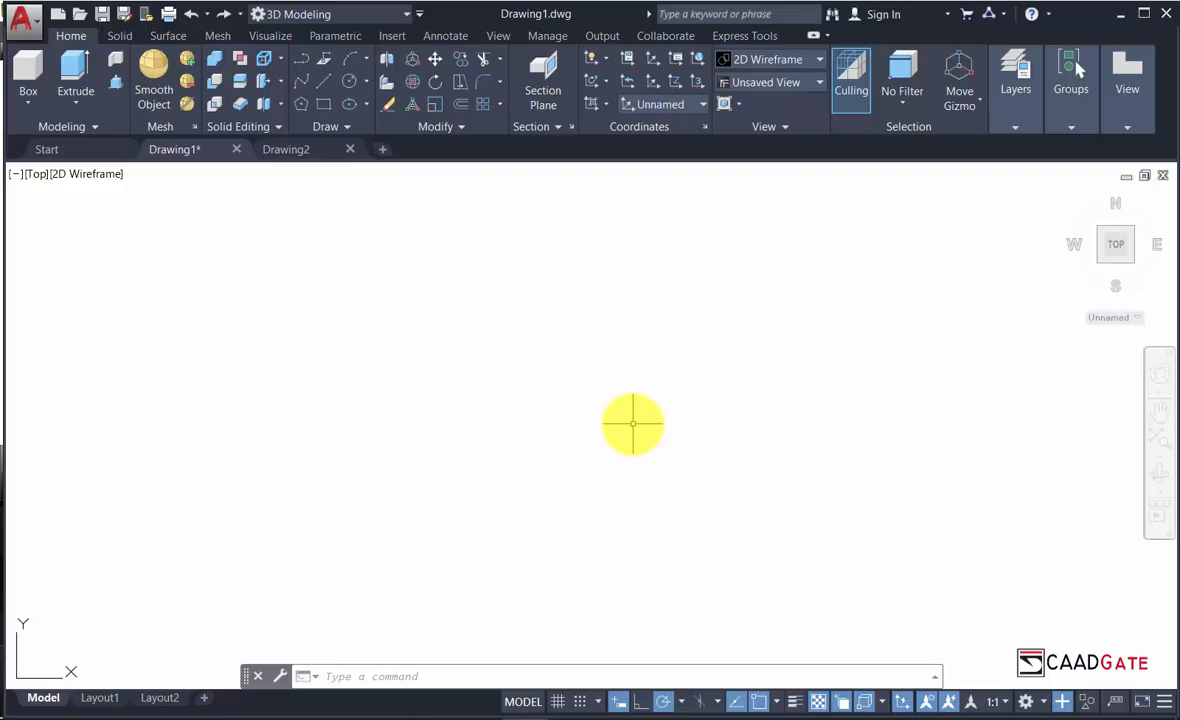
{"action": "left_click", "coordinate": [303, 62]}
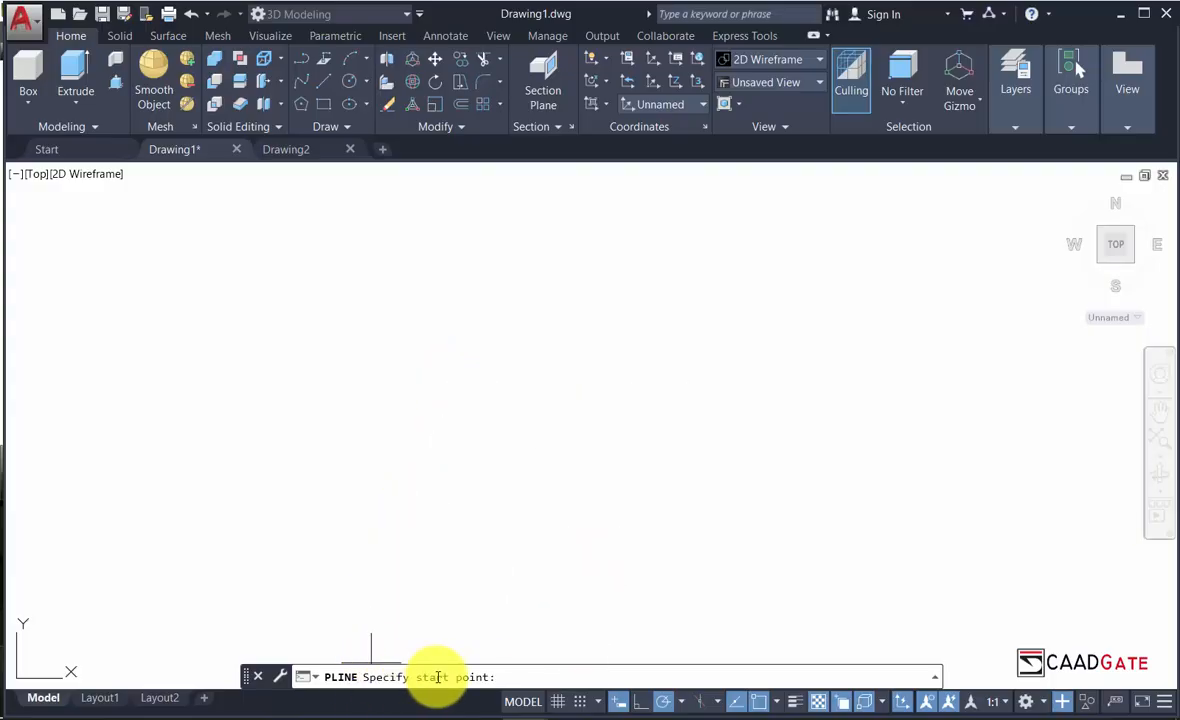
Place the polyline start point and draw a 25.4-unit segment straight down.
{"action": "left_click", "coordinate": [430, 294]}
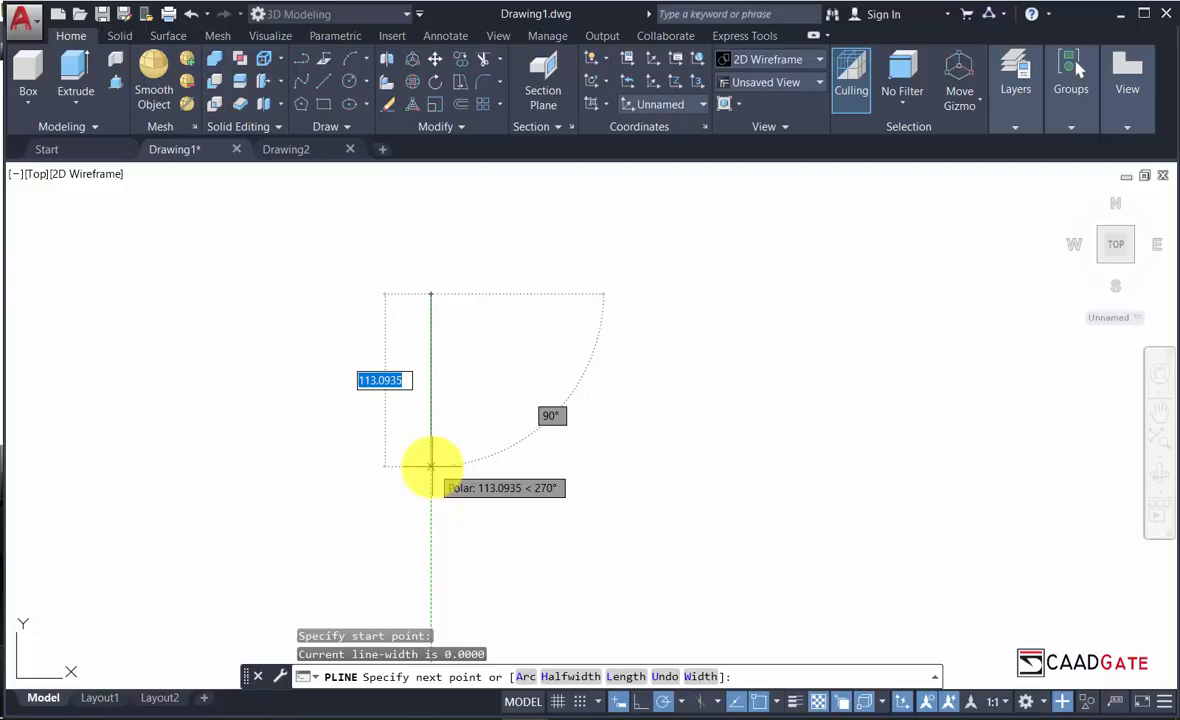
{"action": "type", "text": "25.4"}
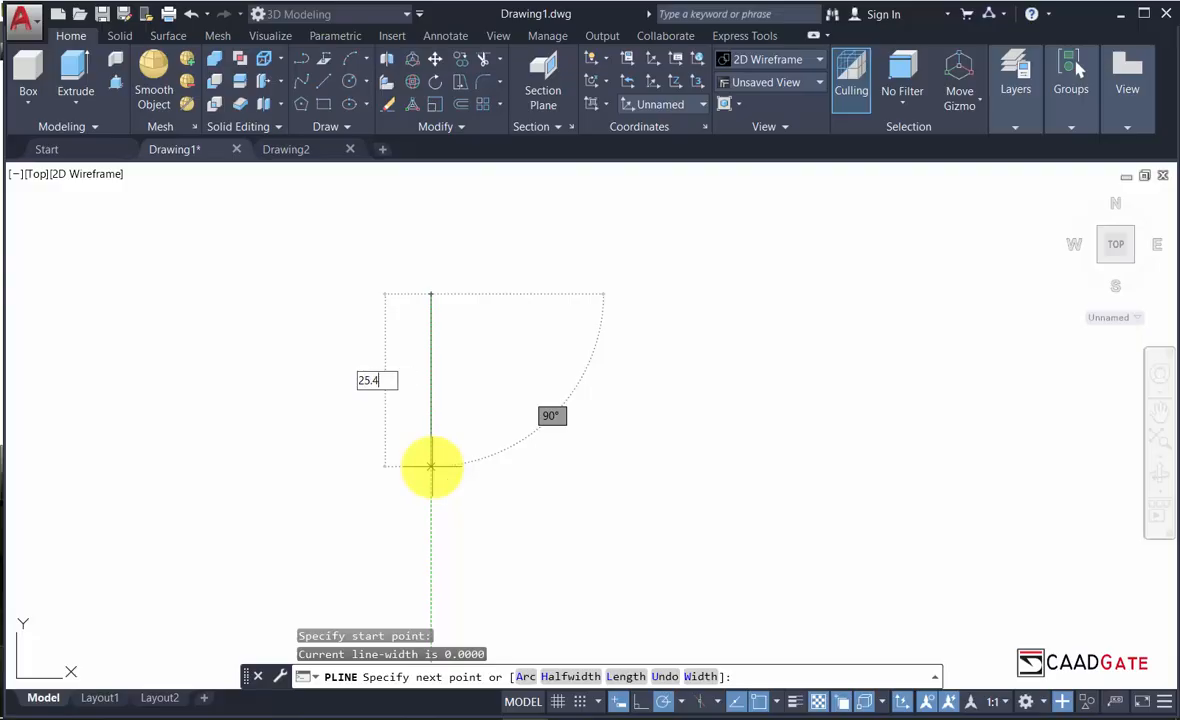
{"action": "key", "text": "Return"}
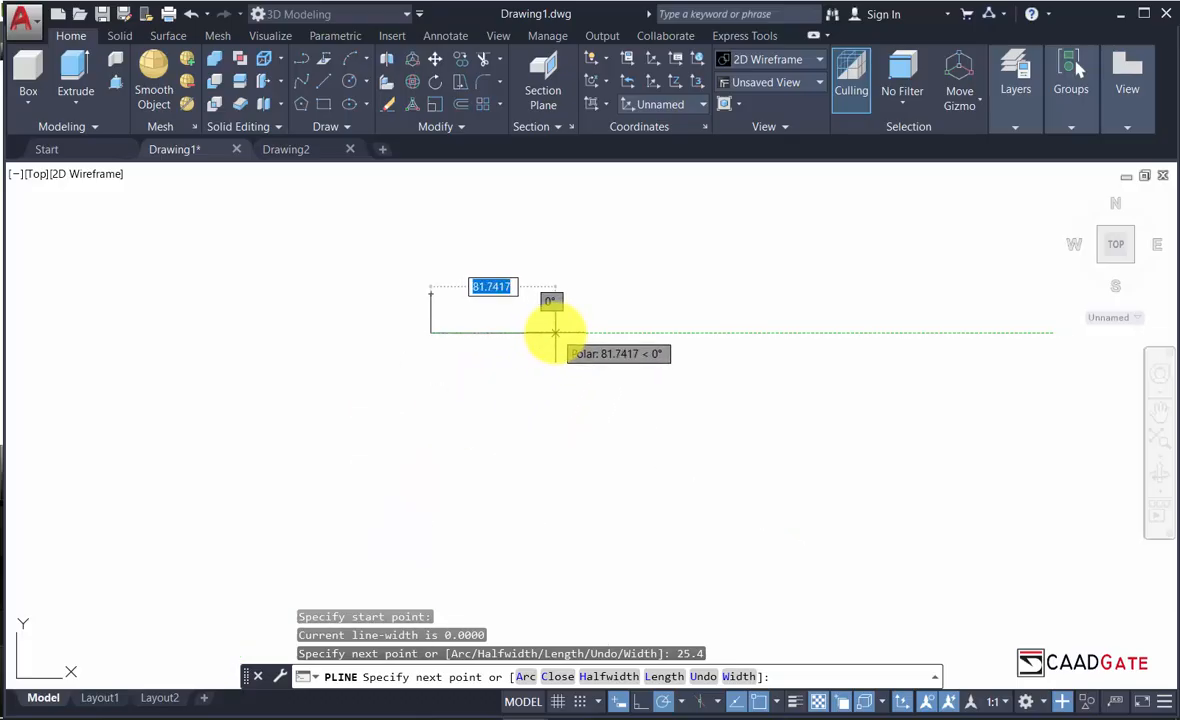
Turn on polar tracking with a 30-degree angle increment.
{"action": "left_click", "coordinate": [665, 706]}
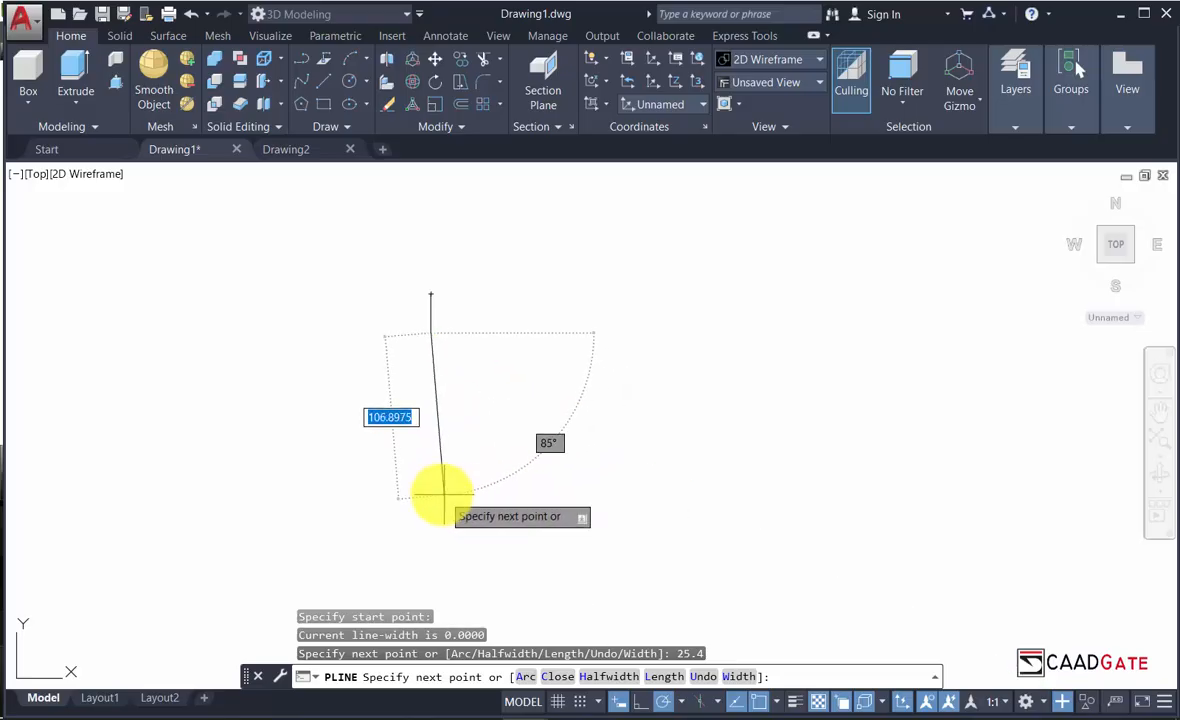
{"action": "left_click", "coordinate": [682, 705]}
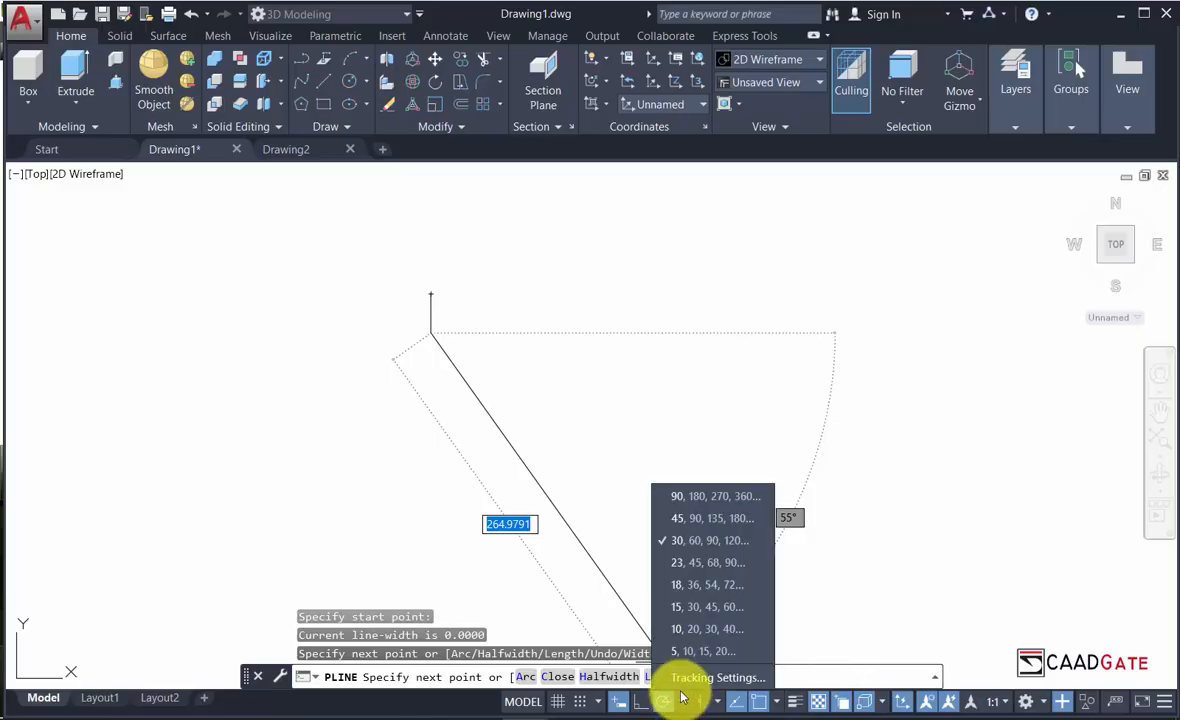
{"action": "left_click", "coordinate": [697, 520]}
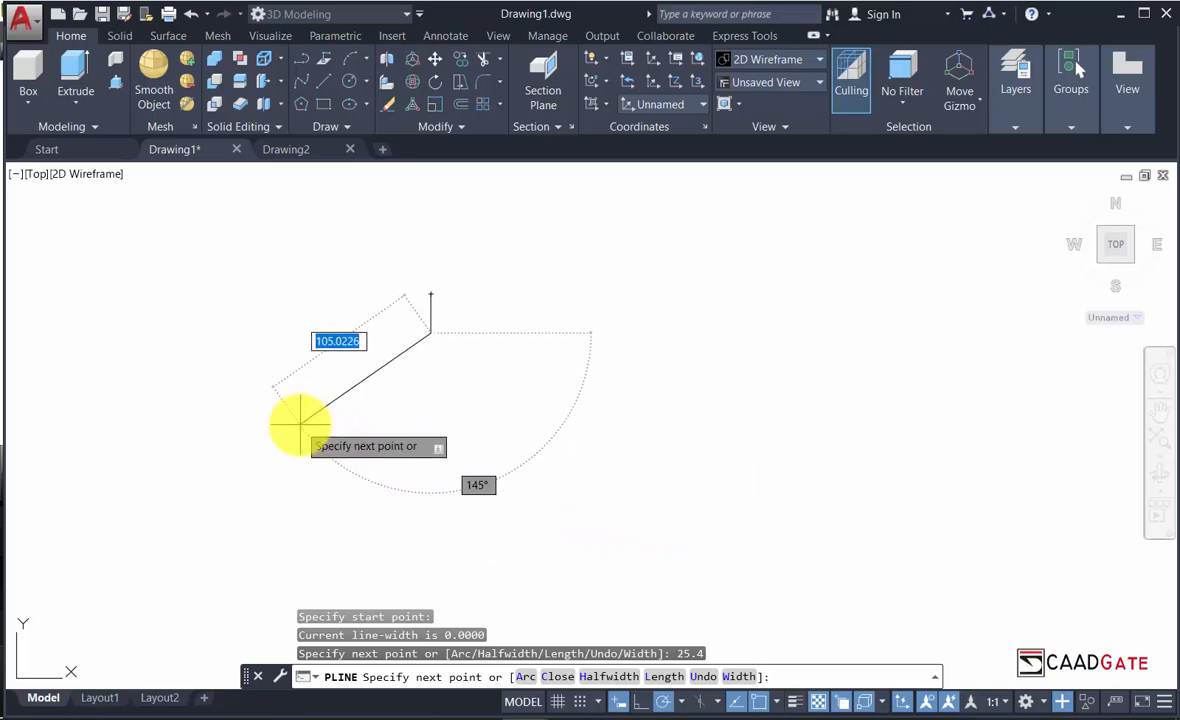
{"action": "left_click", "coordinate": [681, 701]}
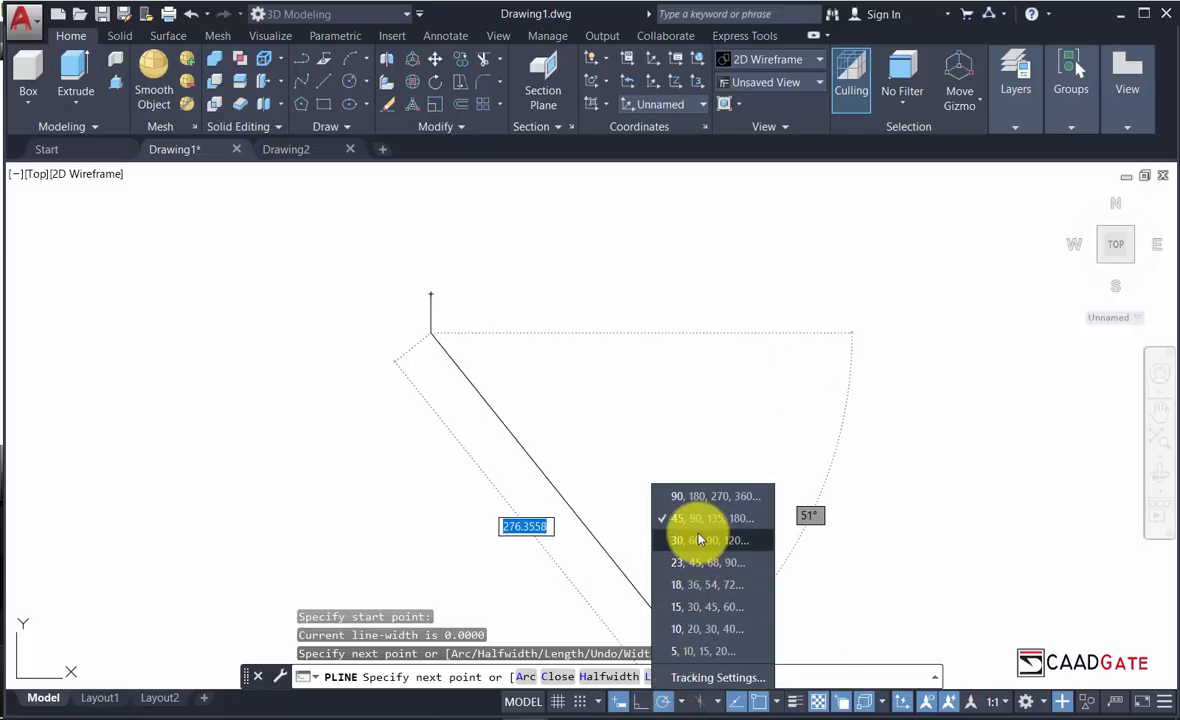
{"action": "left_click", "coordinate": [700, 545]}
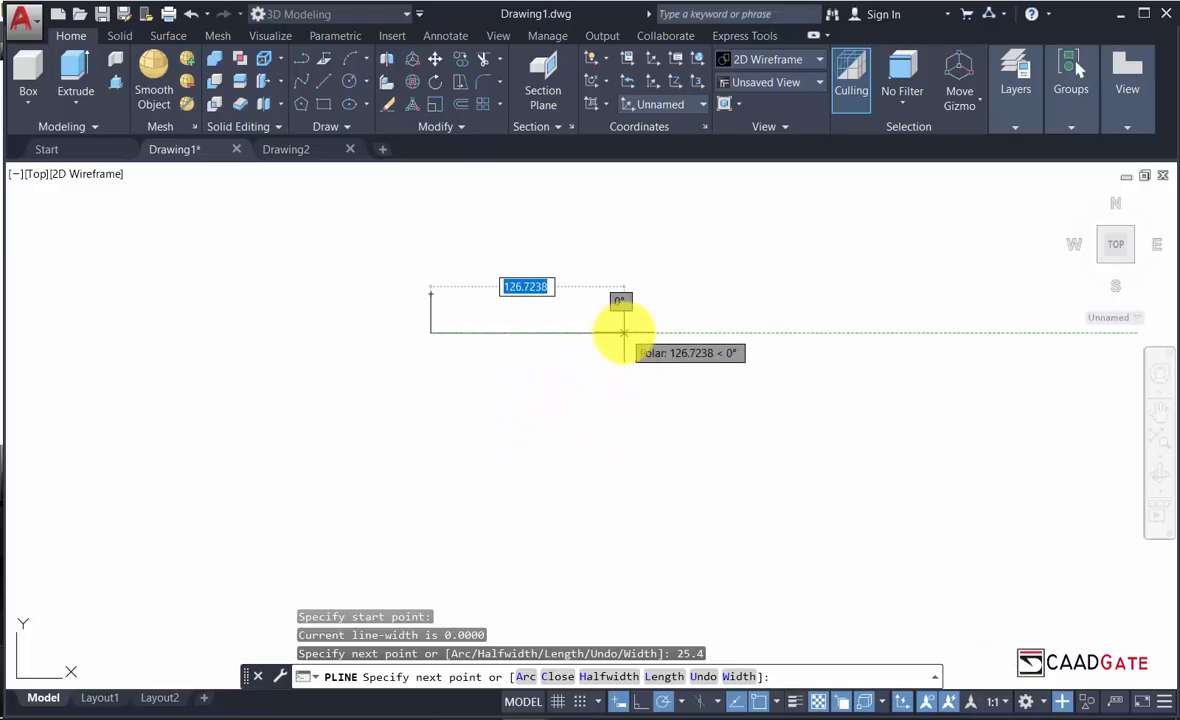
Toggle Ortho and Polar, then add a 25.4-unit horizontal segment and a 3-unit rise.
{"action": "left_click", "coordinate": [641, 704]}
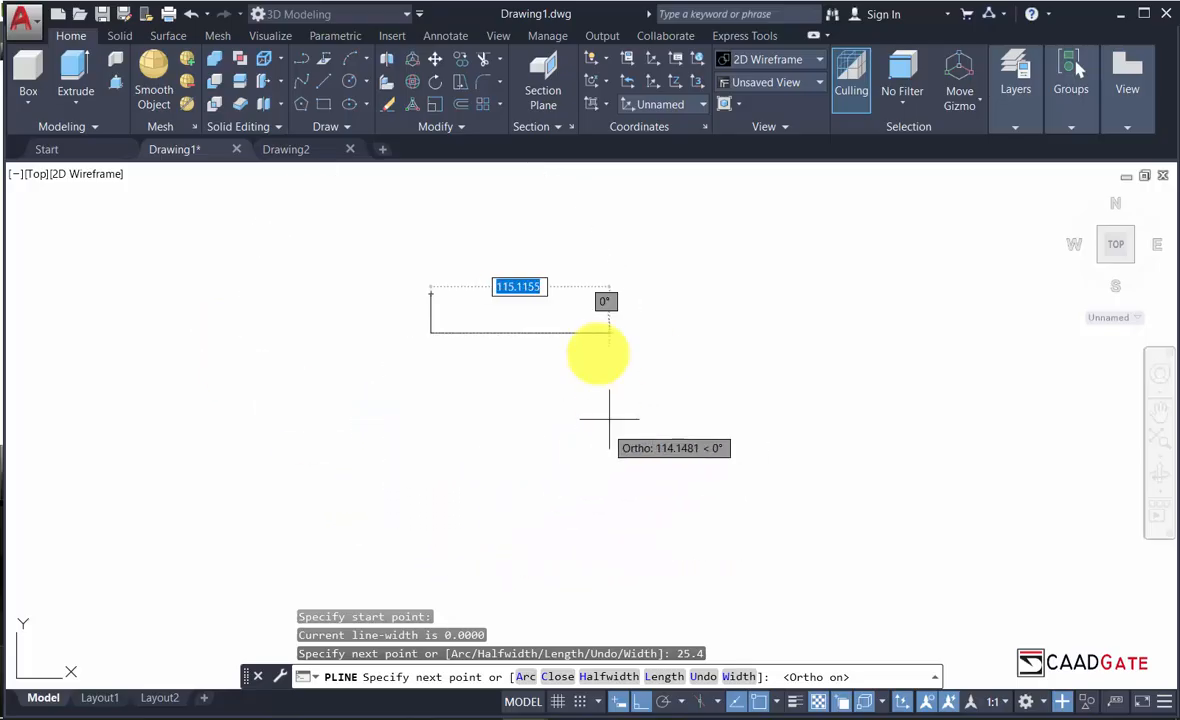
{"action": "left_click", "coordinate": [664, 703]}
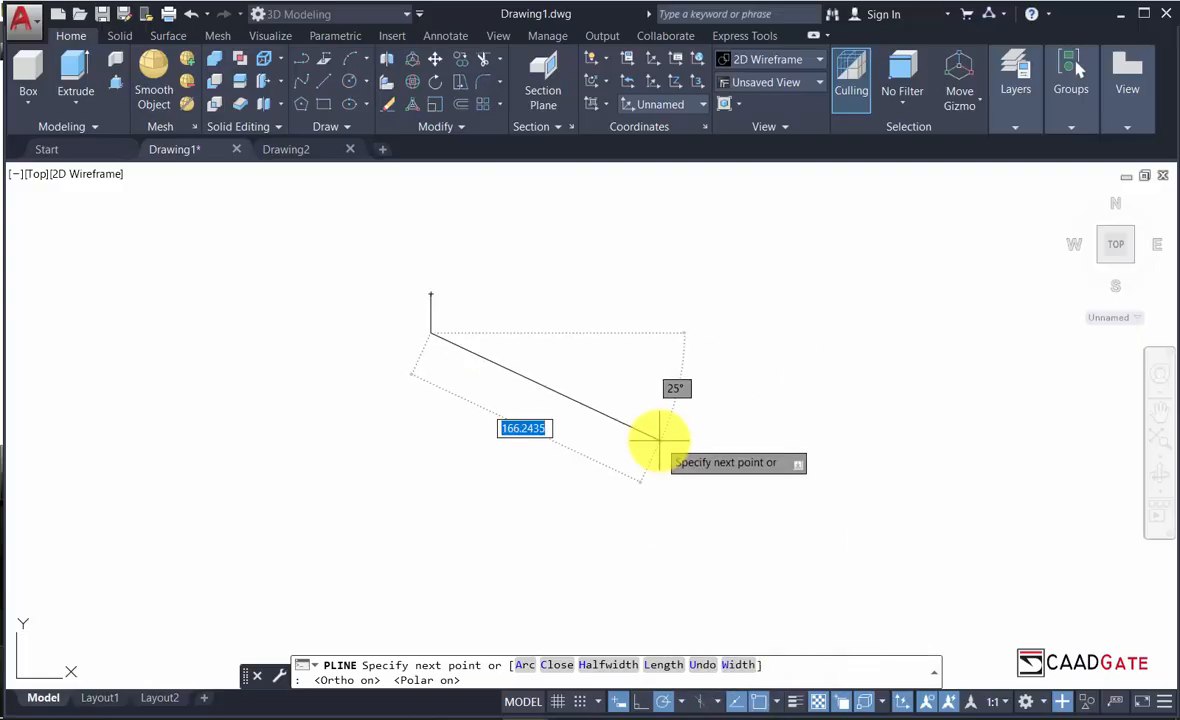
{"action": "scroll", "coordinate": [485, 335], "scroll_direction": "up", "scroll_amount": 3}
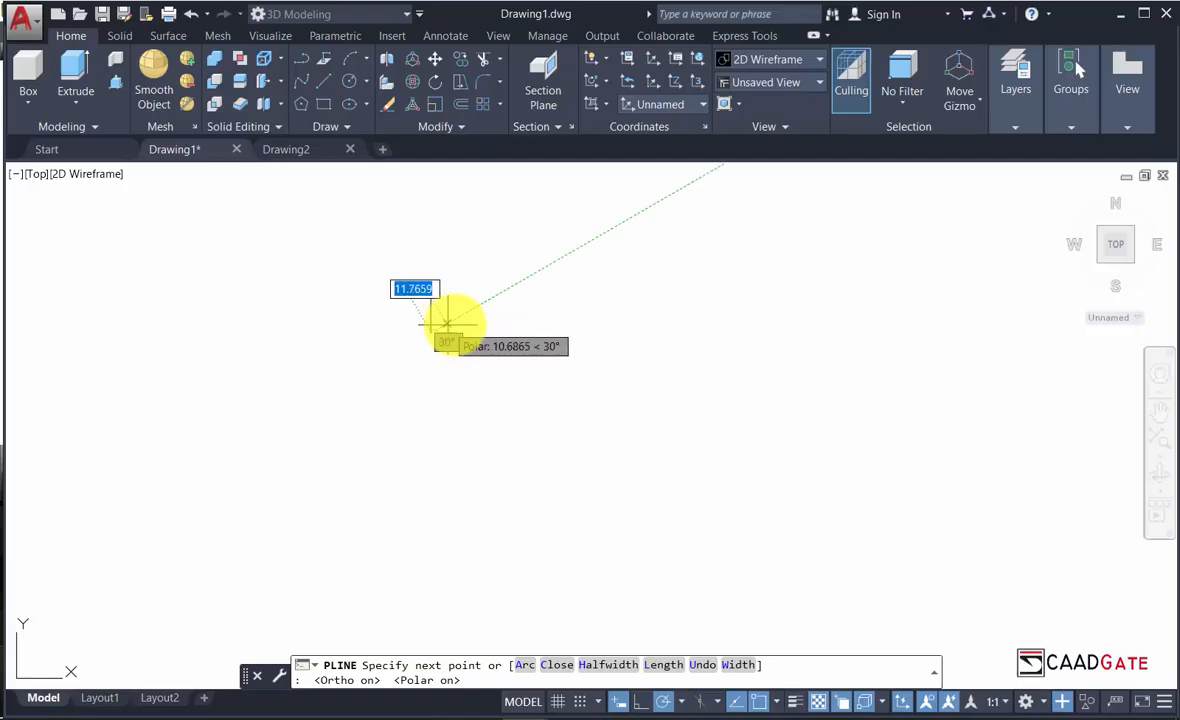
{"action": "middle_click_drag", "start_coordinate": [479, 341], "coordinate": [519, 545]}
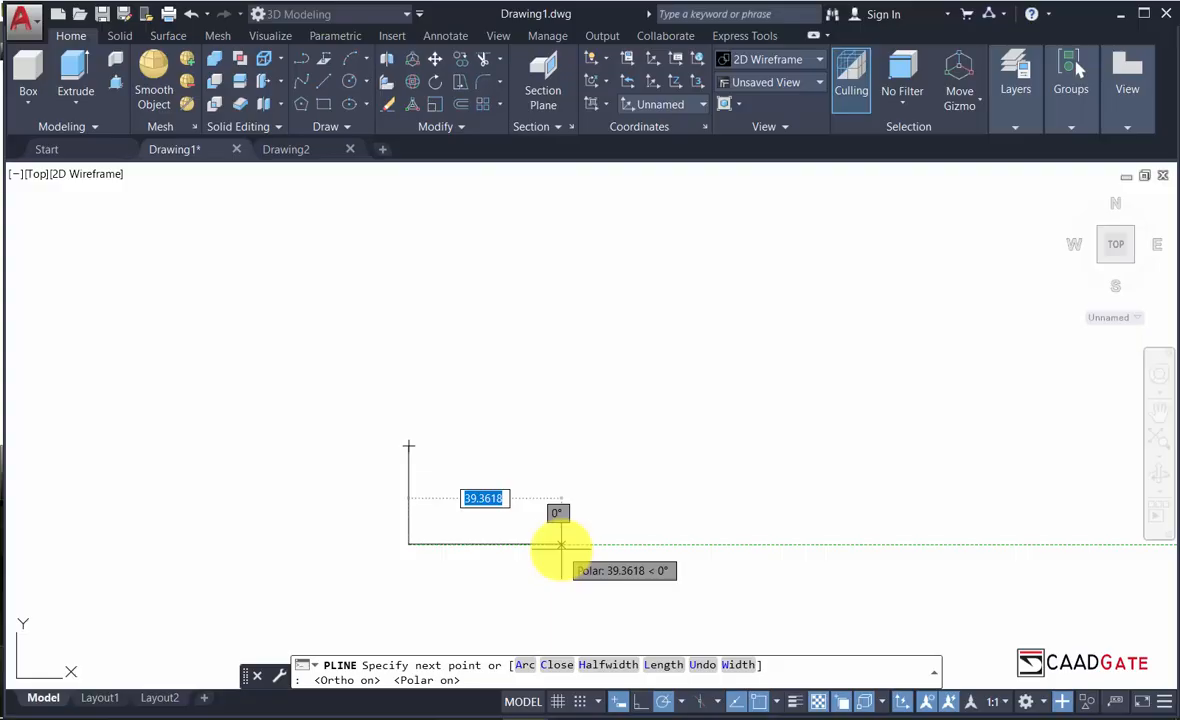
{"action": "type", "text": "25."}
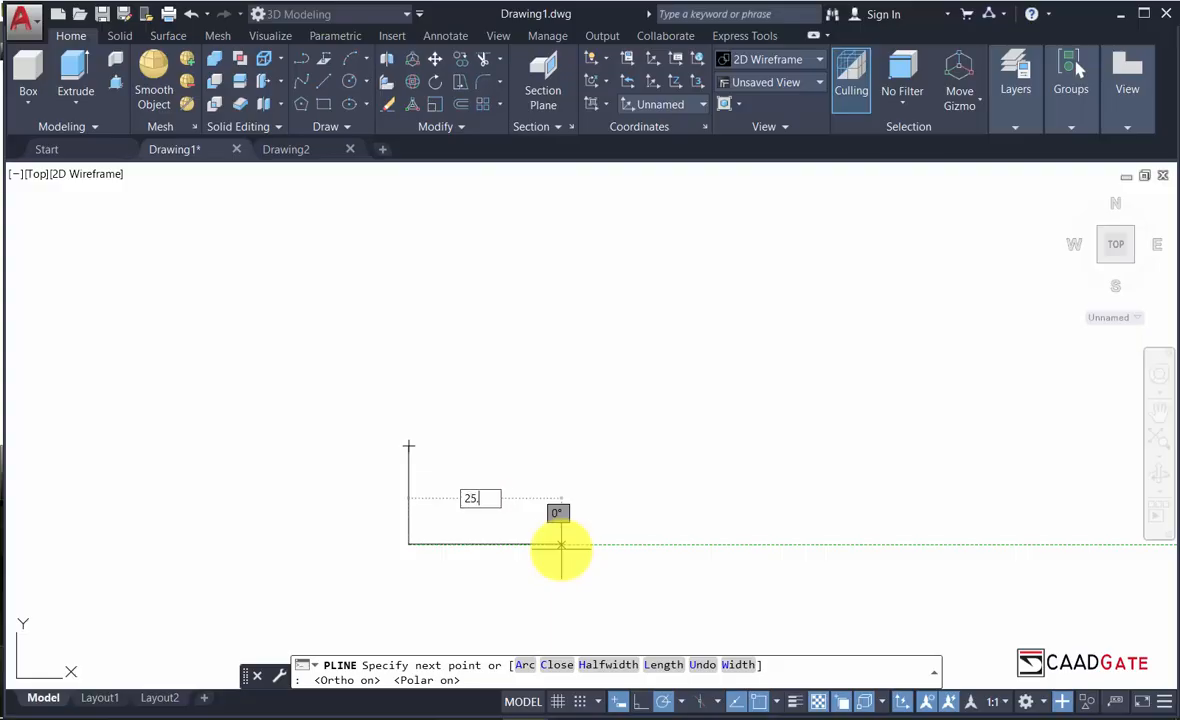
{"action": "type", "text": "4"}
{"action": "key", "text": "Return"}
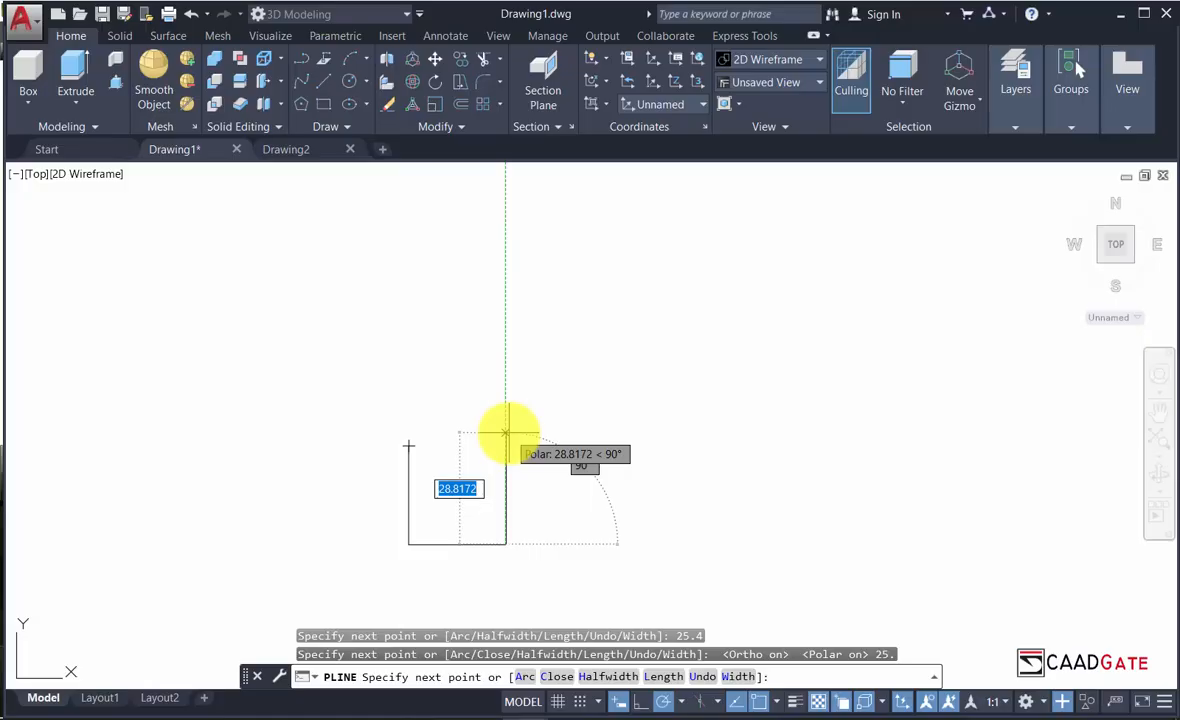
{"action": "type", "text": "3"}
{"action": "key", "text": "Return"}
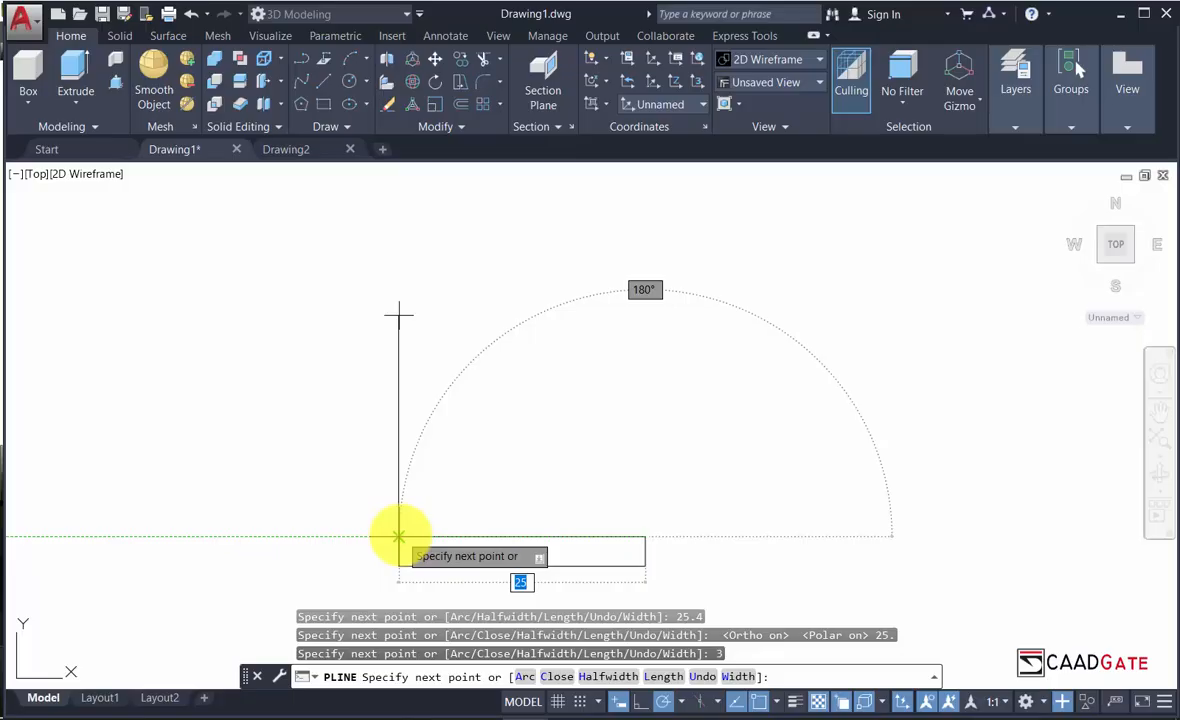
Add a 22-unit polyline segment running left at 180°.
{"action": "key", "text": "Return"}
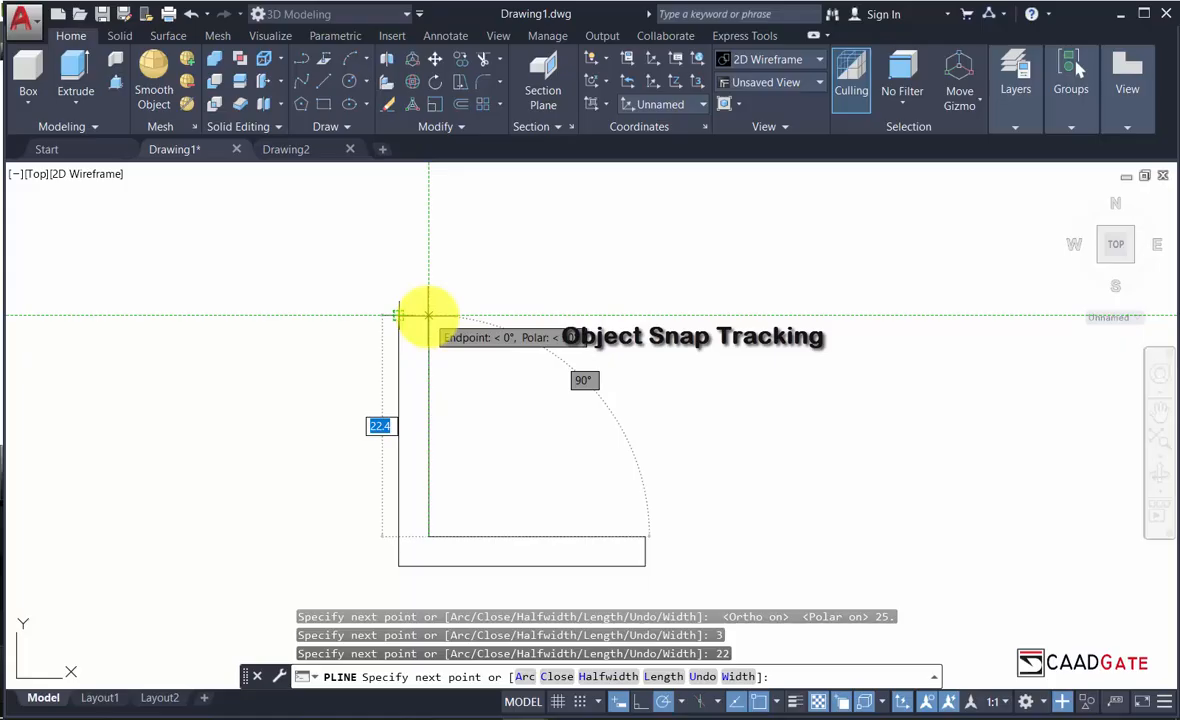
{"action": "scroll", "coordinate": [429, 316], "scroll_direction": "down", "scroll_amount": 2}
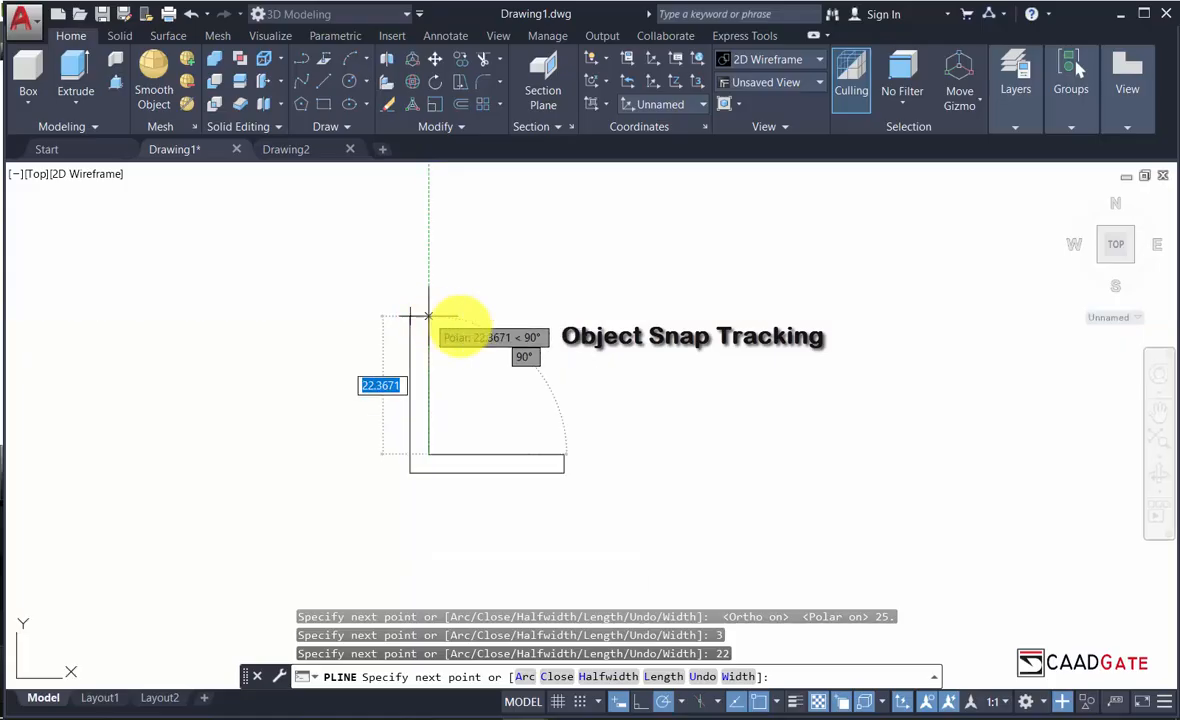
Enable the Endpoint and Center object snaps.
{"action": "left_click", "coordinate": [779, 705]}
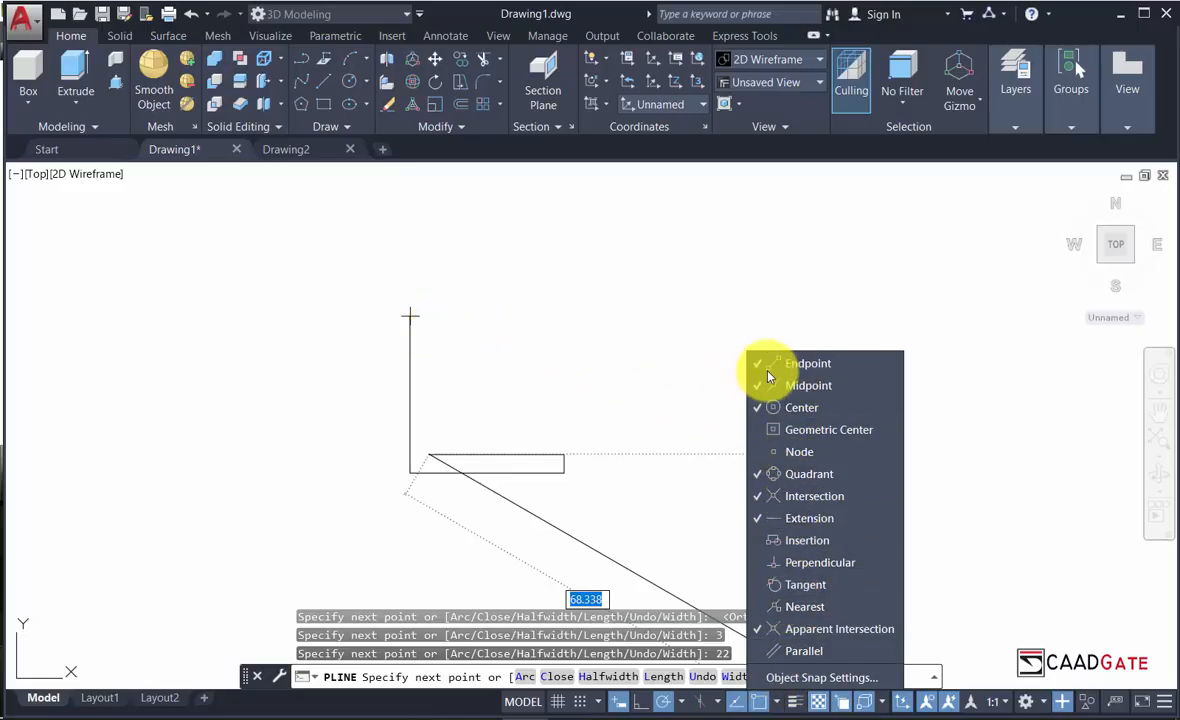
{"action": "left_click", "coordinate": [793, 366]}
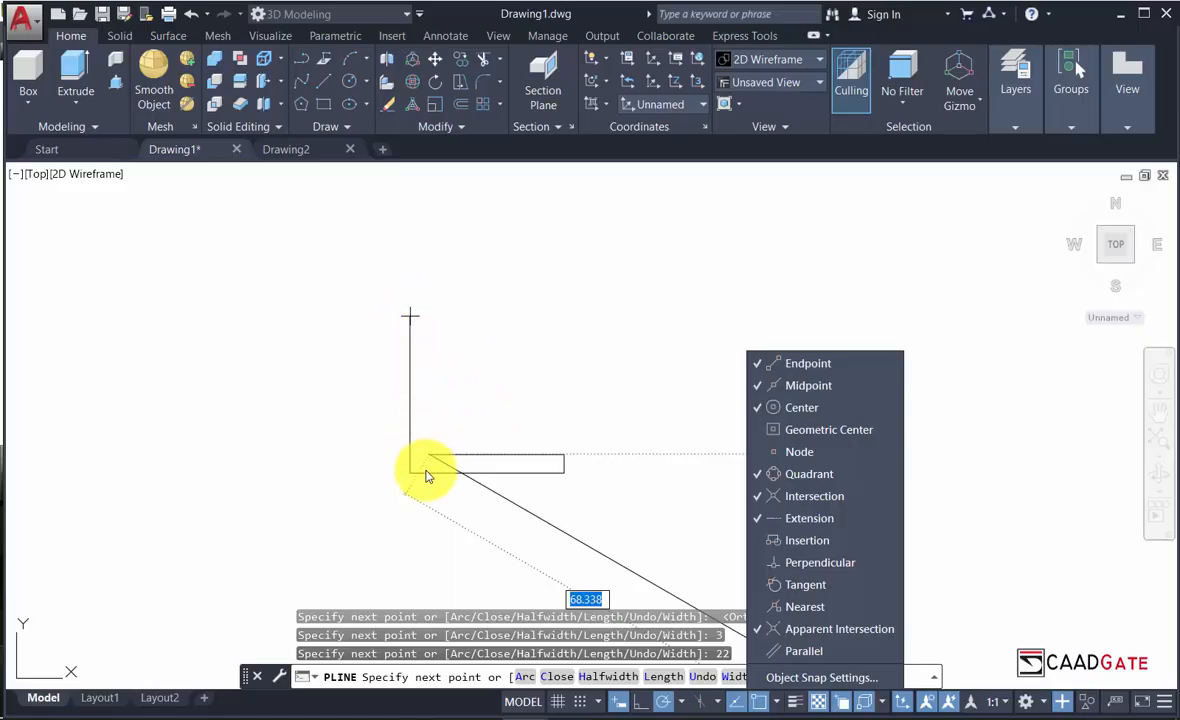
{"action": "left_click", "coordinate": [790, 410]}
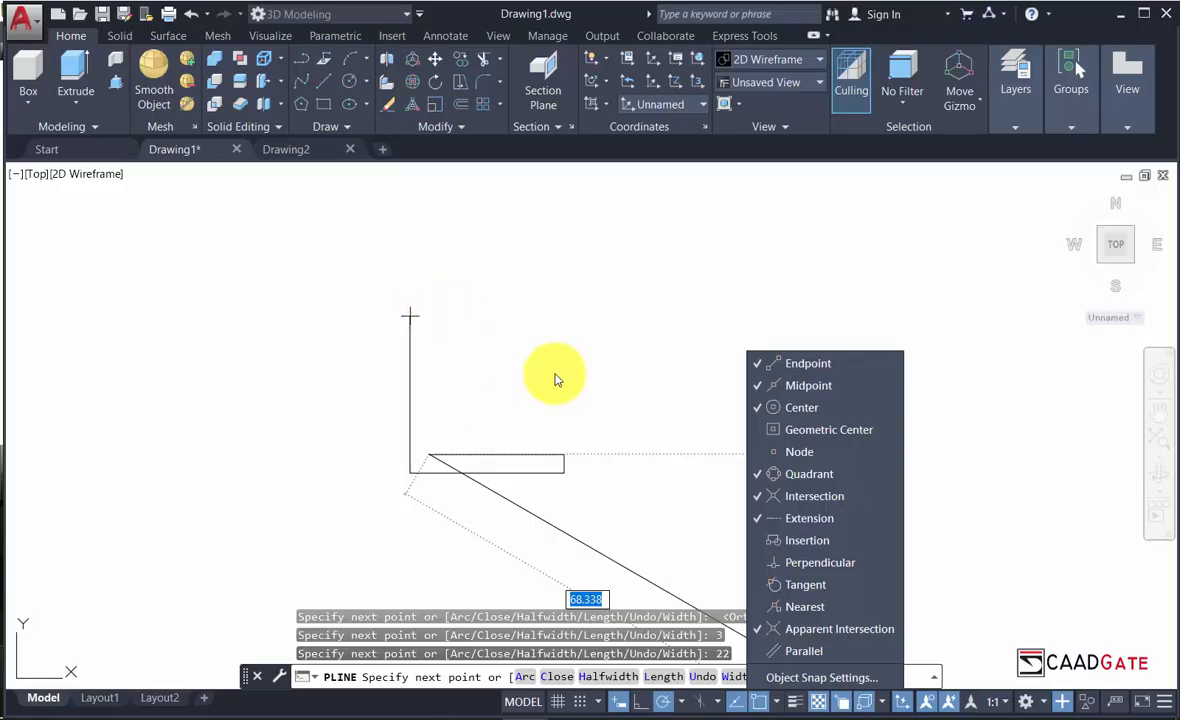
{"action": "left_click", "coordinate": [440, 317]}
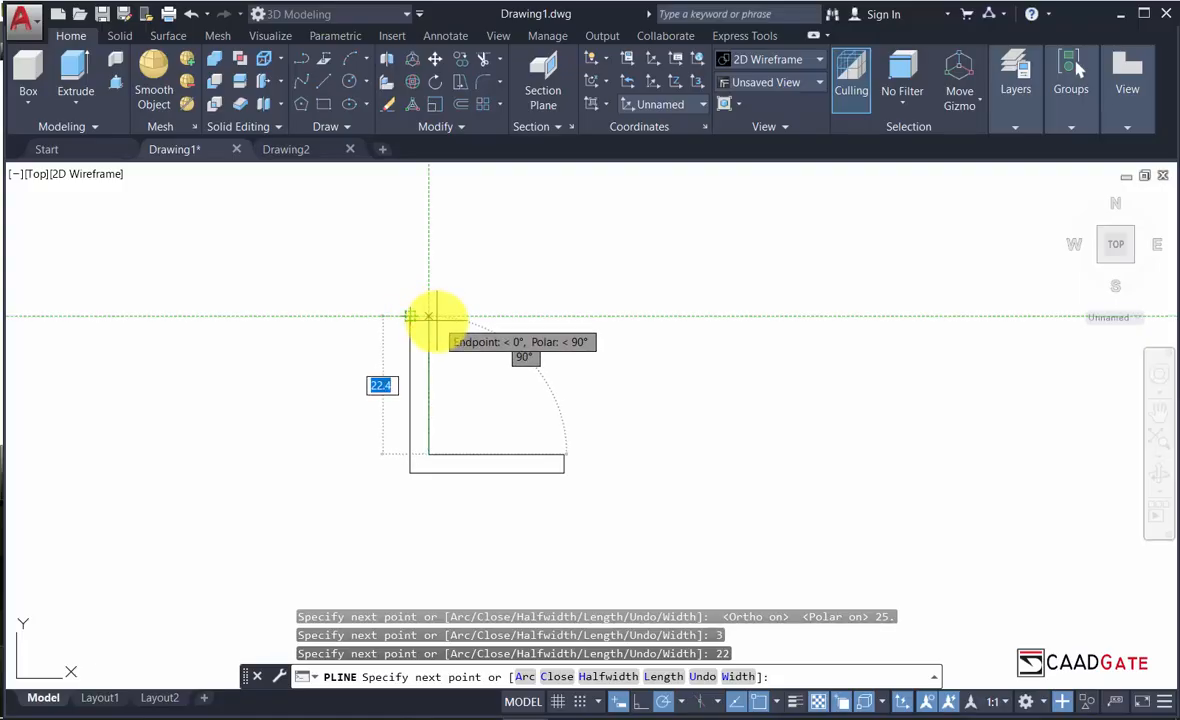
Add the inner corner level with the start, join back to the start point, and end PLINE.
{"action": "scroll", "coordinate": [430, 316], "scroll_direction": "up", "scroll_amount": 2}
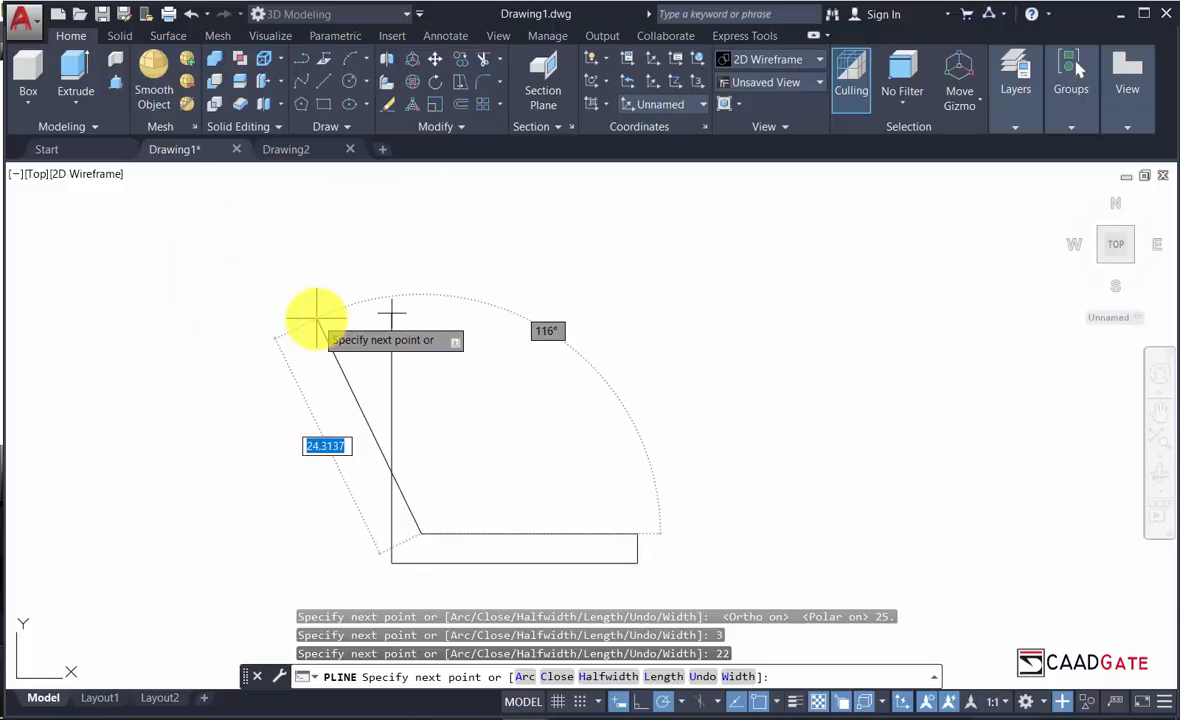
{"action": "scroll", "coordinate": [412, 318], "scroll_direction": "up", "scroll_amount": 2}
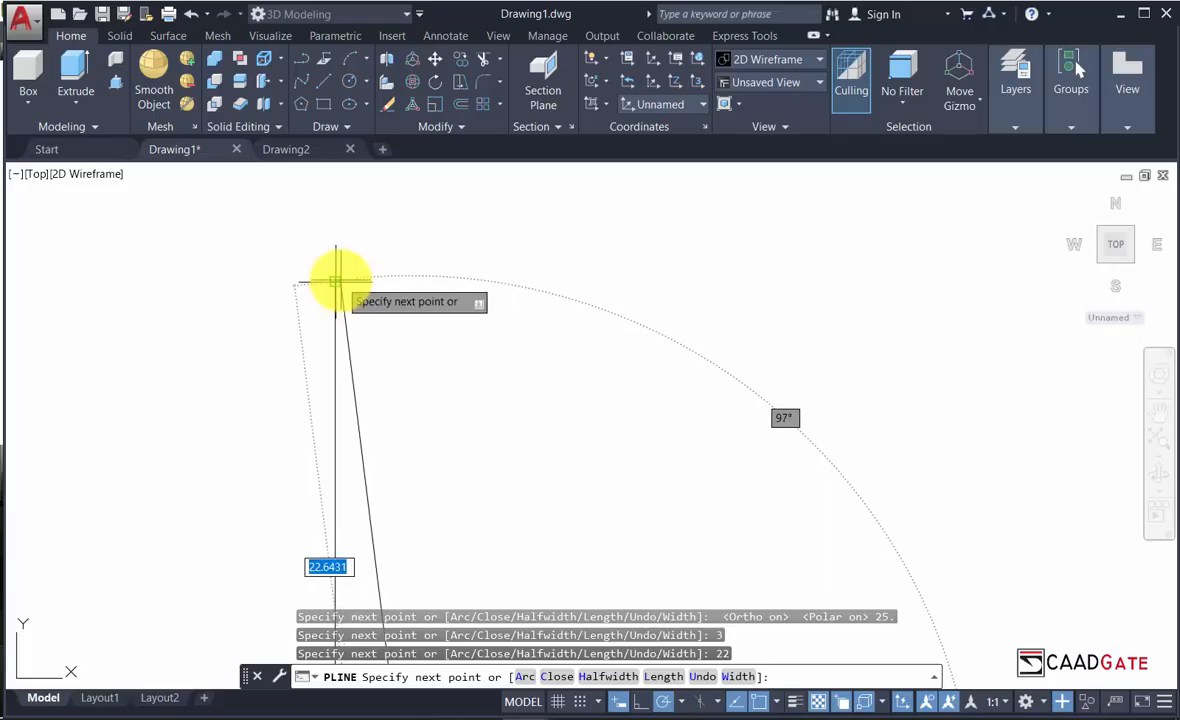
{"action": "left_click", "coordinate": [403, 281]}
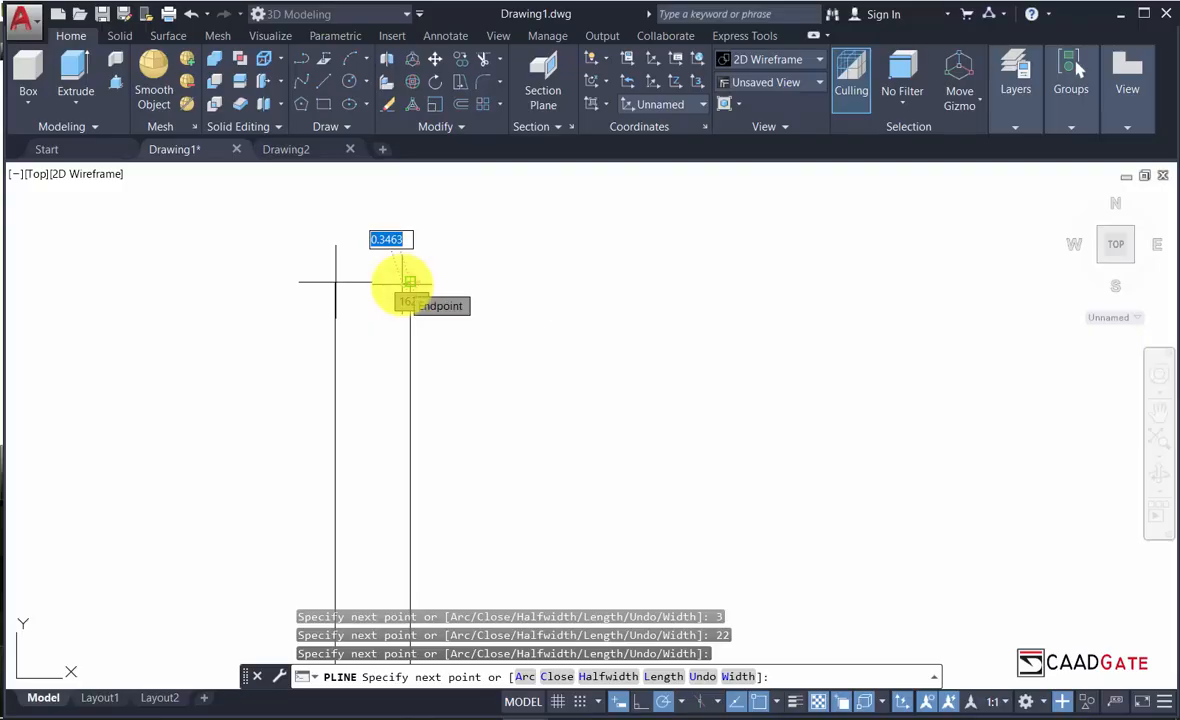
{"action": "left_click", "coordinate": [336, 283]}
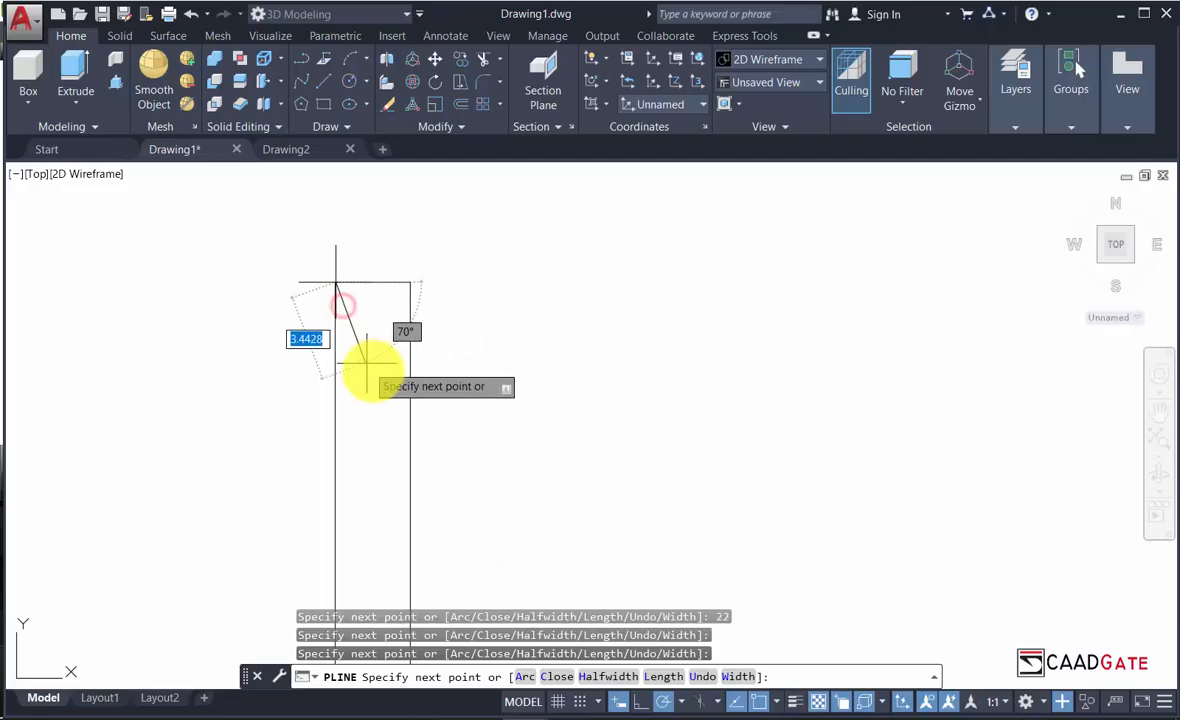
{"action": "right_click", "coordinate": [508, 473]}
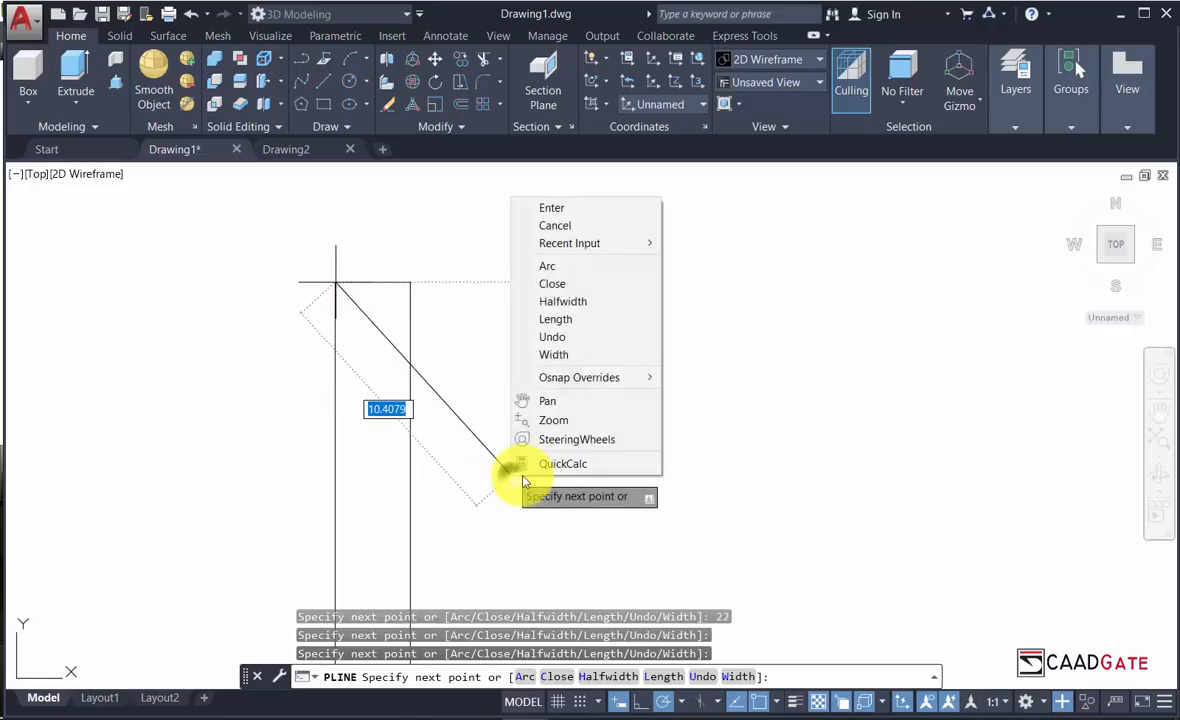
{"action": "left_click", "coordinate": [543, 210]}
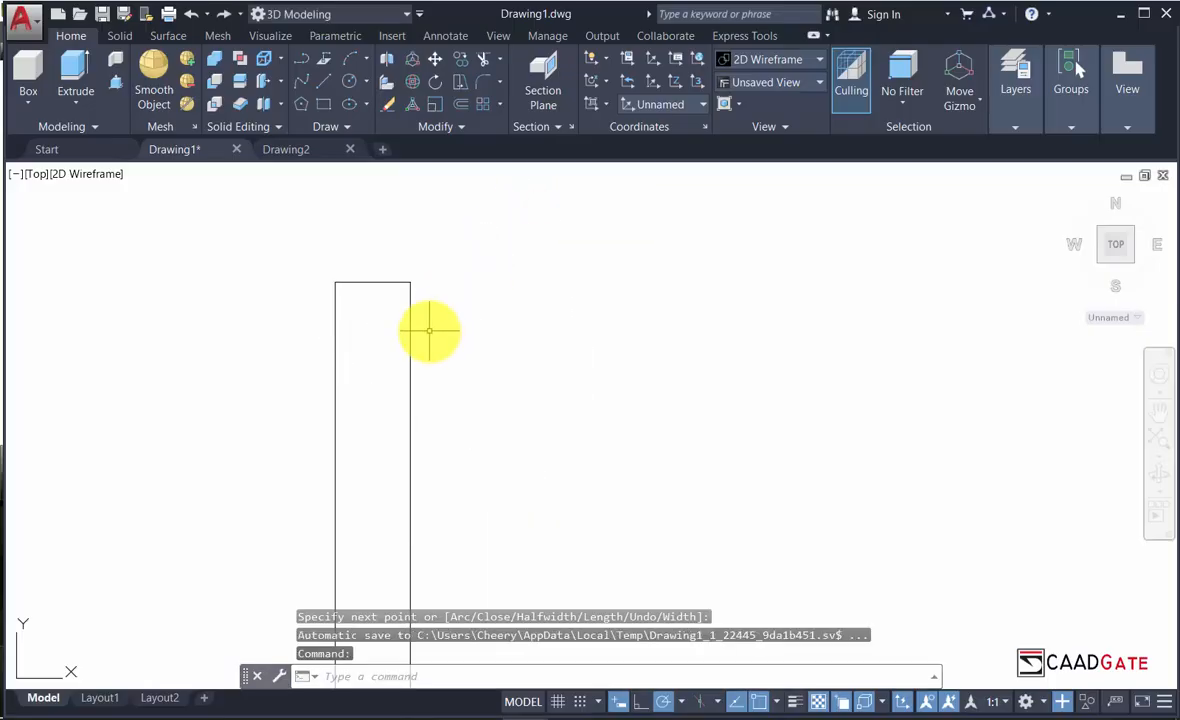
{"action": "scroll", "coordinate": [425, 333], "scroll_direction": "down", "scroll_amount": 5}
{"action": "scroll", "coordinate": [469, 295], "scroll_direction": "up", "scroll_amount": 2}
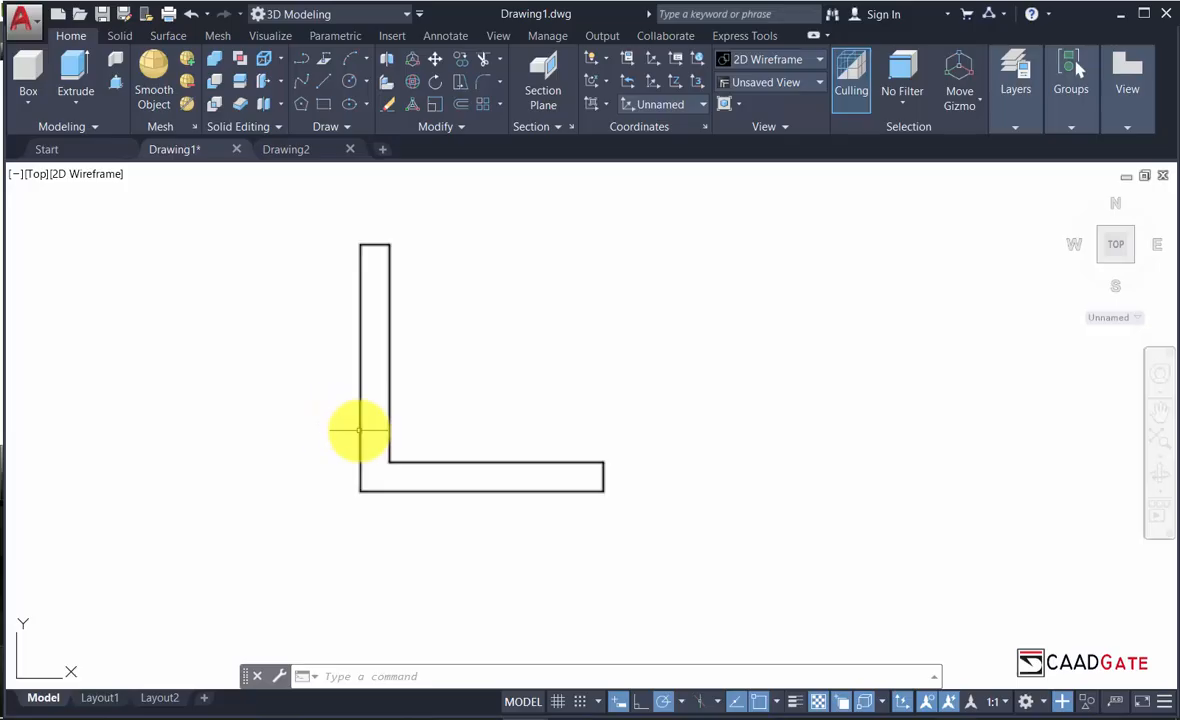
{"action": "scroll", "coordinate": [451, 438], "scroll_direction": "up", "scroll_amount": 2}
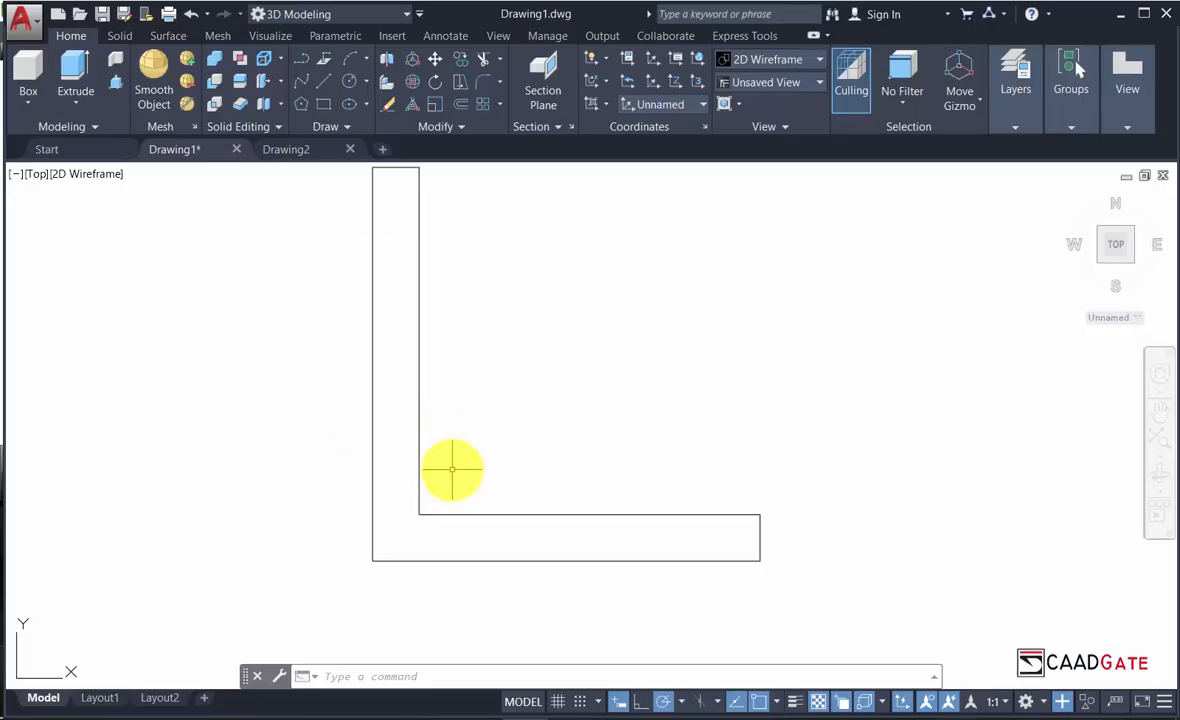
{"action": "scroll", "coordinate": [455, 467], "scroll_direction": "down", "scroll_amount": 4}
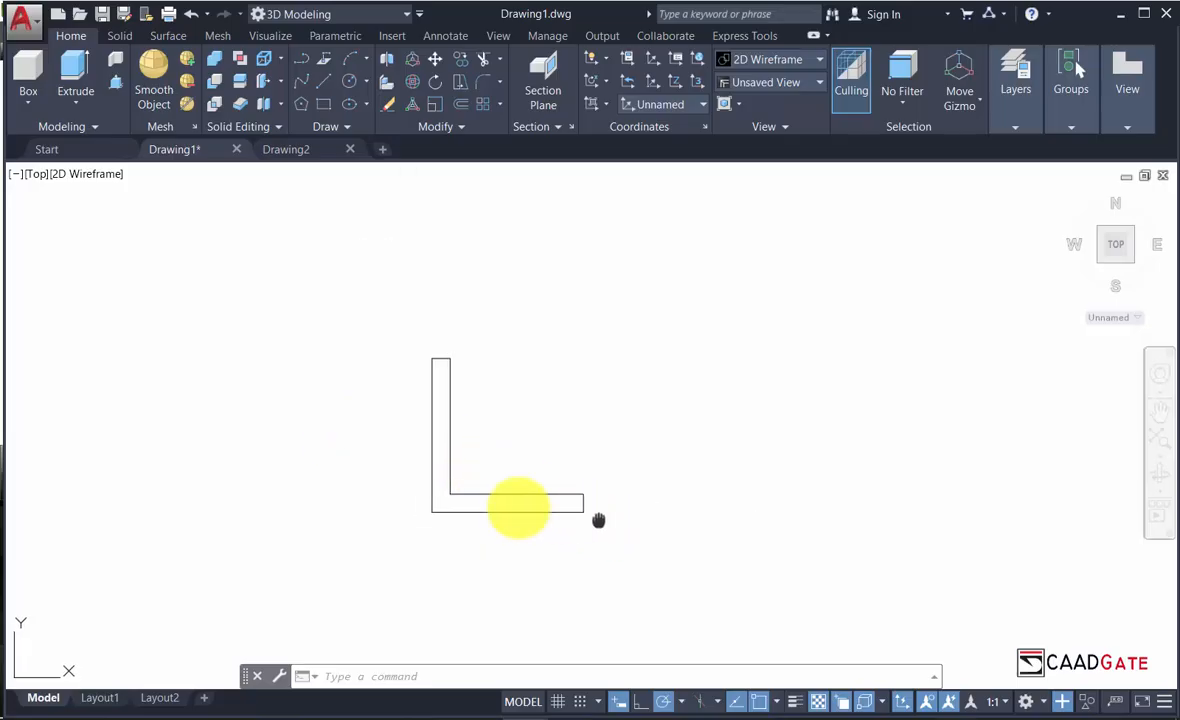
{"action": "middle_click_drag", "start_coordinate": [600, 521], "coordinate": [359, 500]}
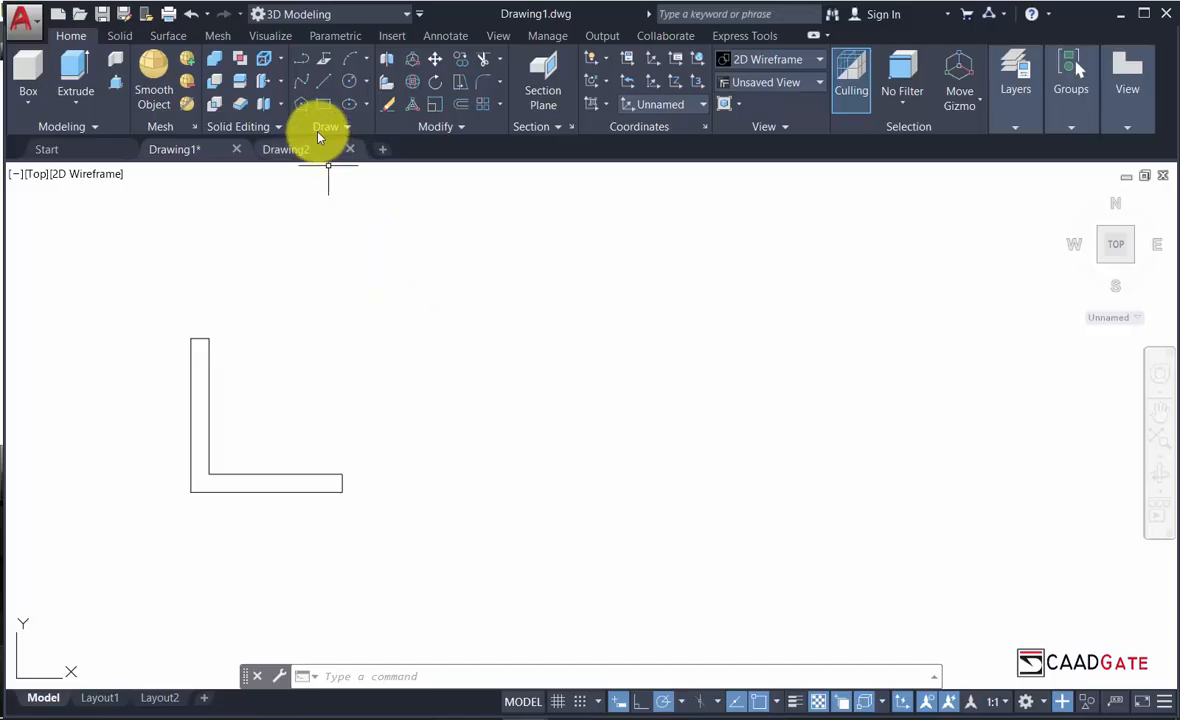
Start a second polyline right of the first, drawing edges 25.4 down, 25.4 right, 3 up, 22.4 left.
{"action": "left_click", "coordinate": [300, 60]}
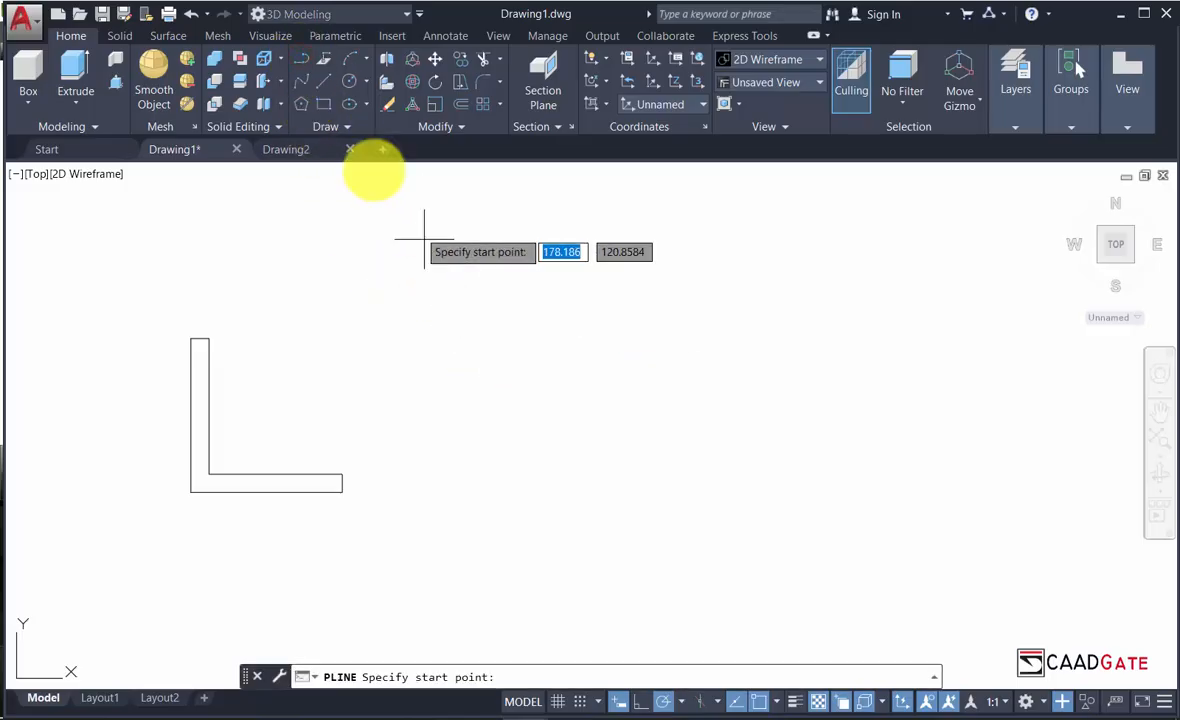
{"action": "left_click", "coordinate": [532, 312]}
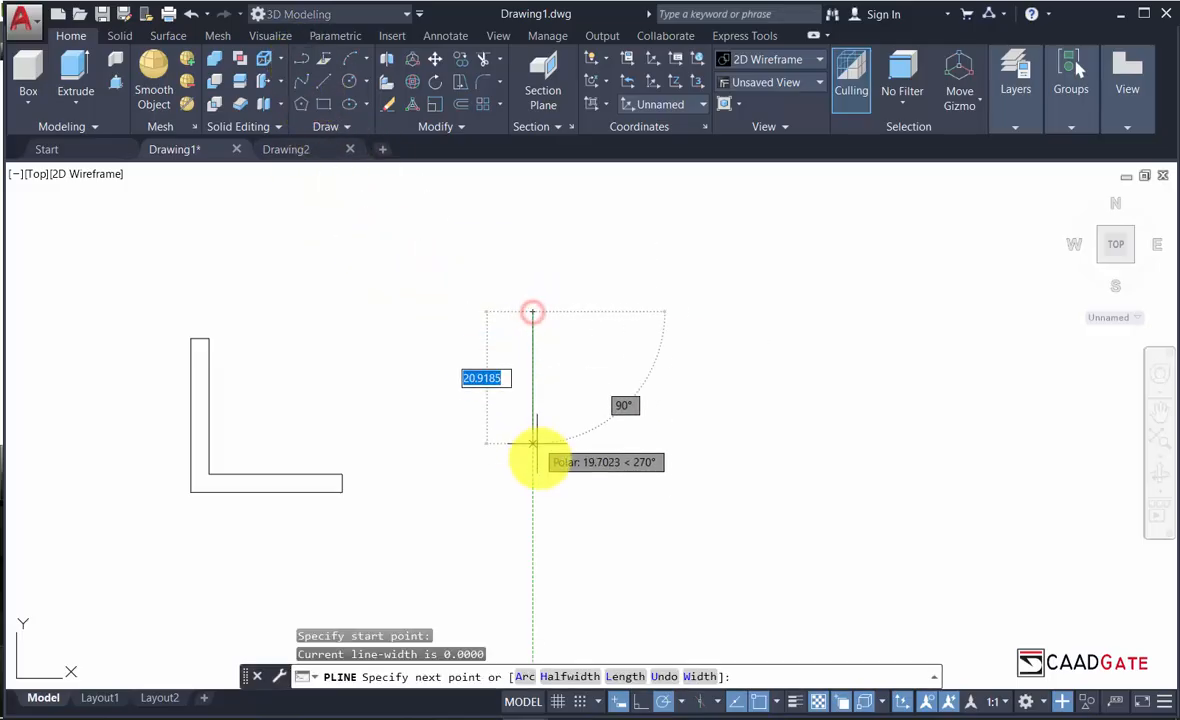
{"action": "type", "text": "2"}
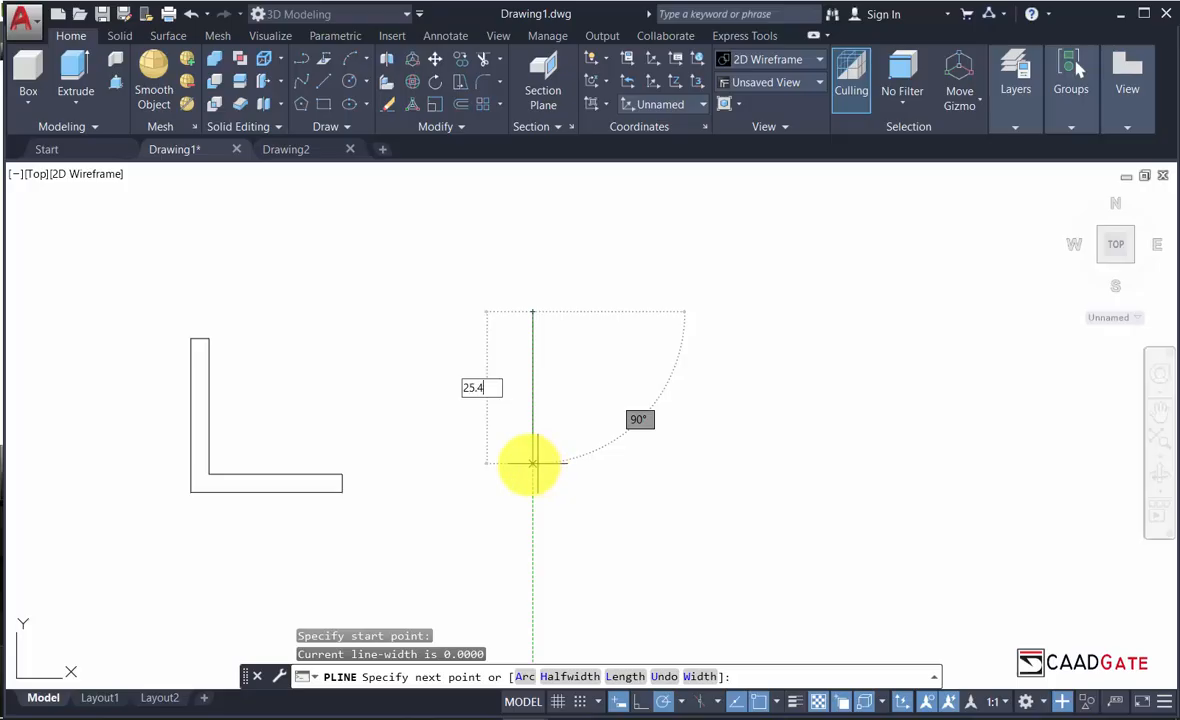
{"action": "type", "text": "5.4"}
{"action": "key", "text": "Return"}
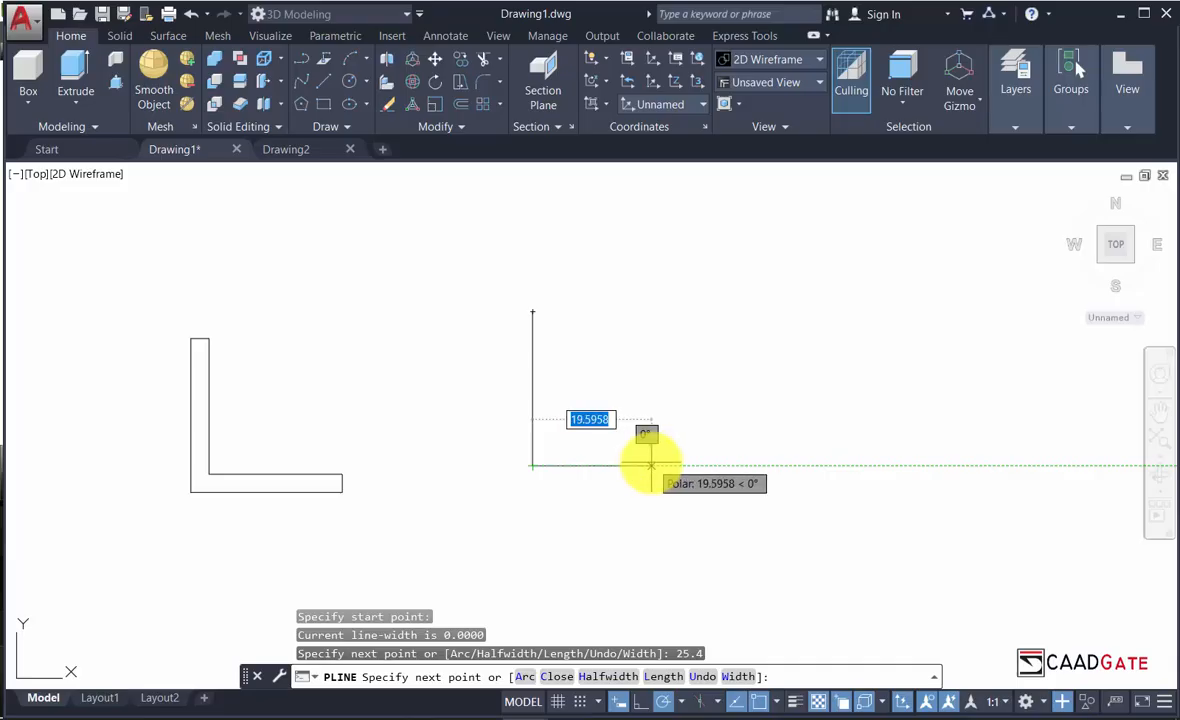
{"action": "type", "text": "25.4"}
{"action": "key", "text": "Return"}
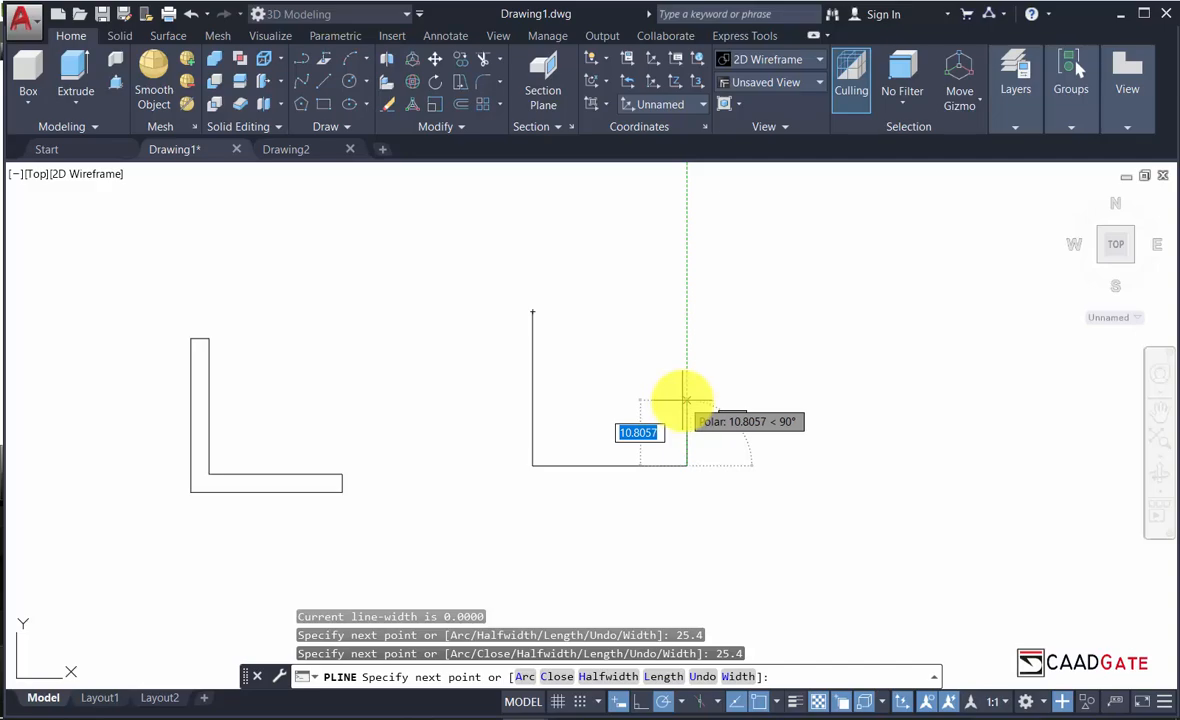
{"action": "key", "text": "Return"}
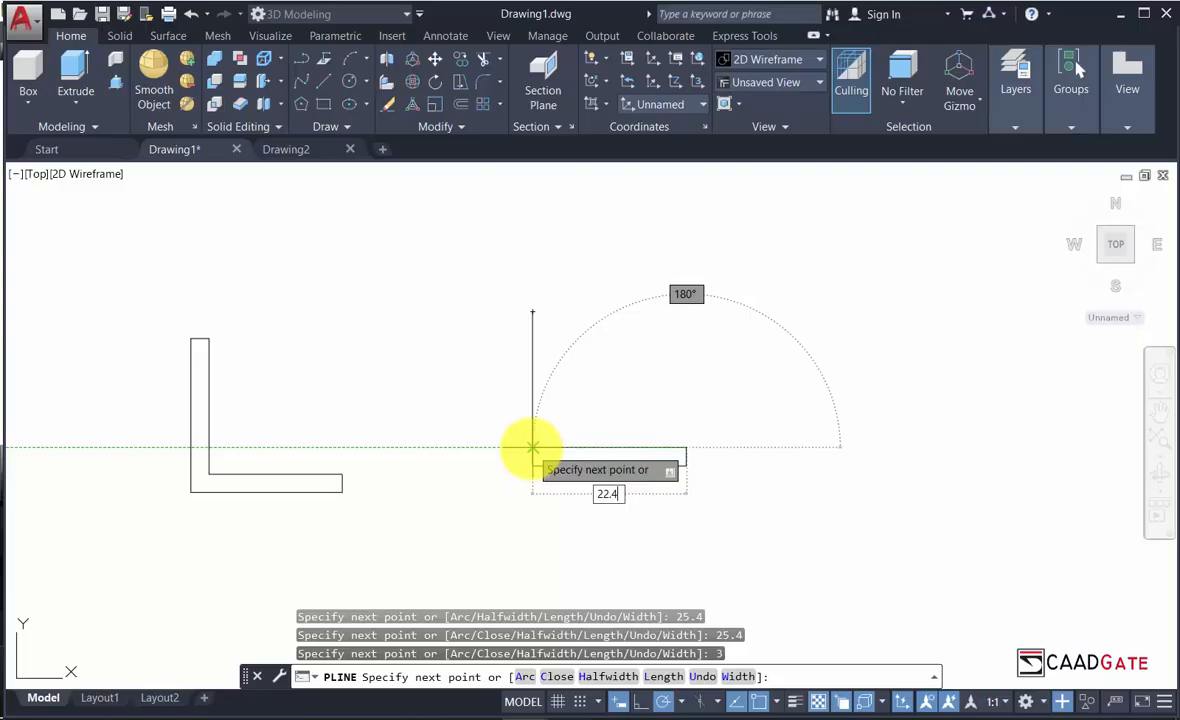
{"action": "key", "text": "Return"}
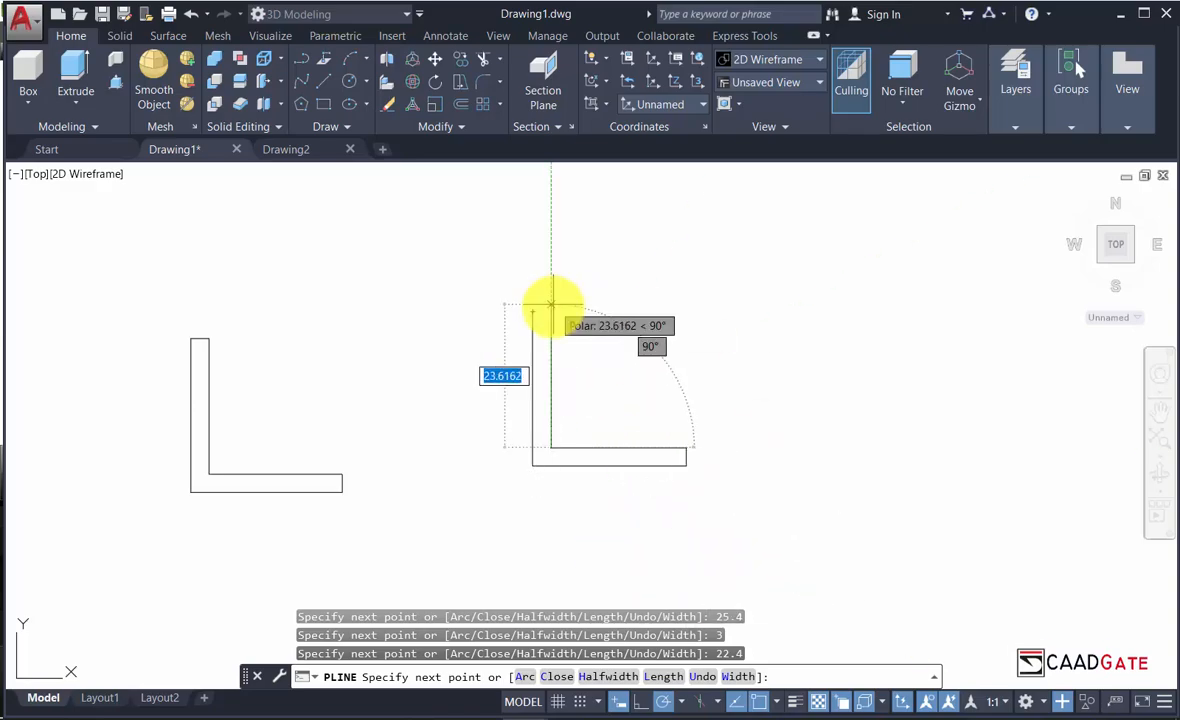
Place the top corners, undo the stray diagonal segment, and close the second L-shaped polyline.
{"action": "scroll", "coordinate": [545, 311], "scroll_direction": "up", "scroll_amount": 2}
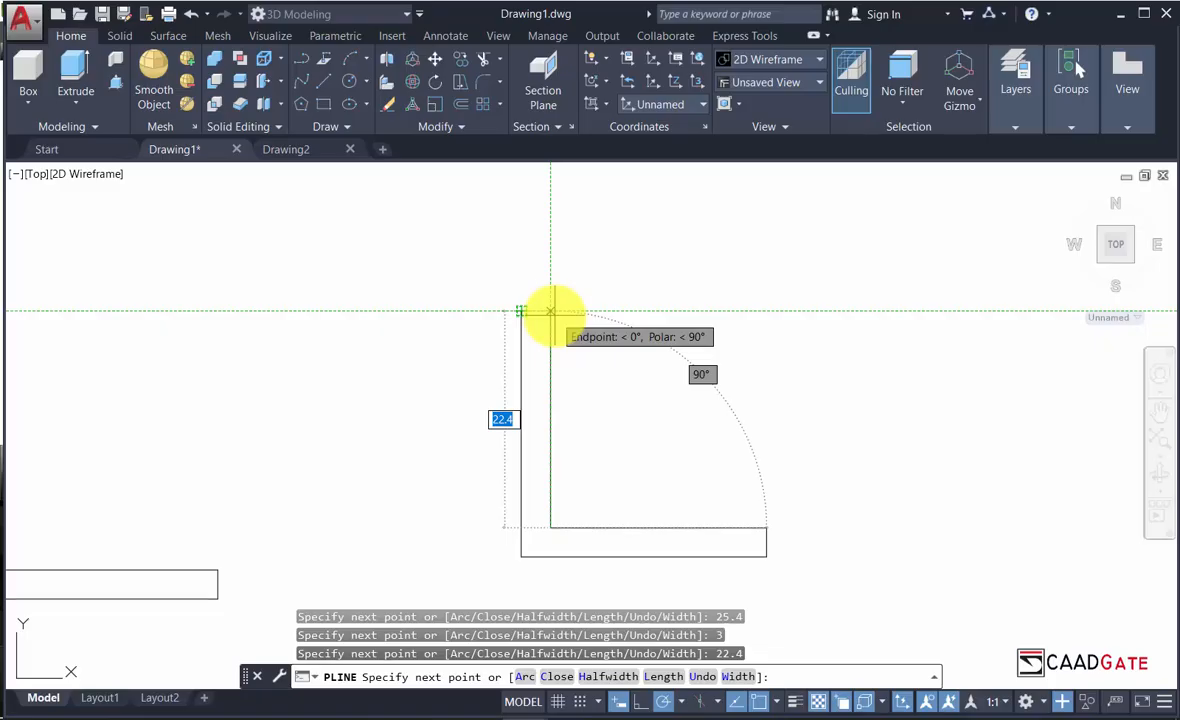
{"action": "left_click", "coordinate": [550, 311]}
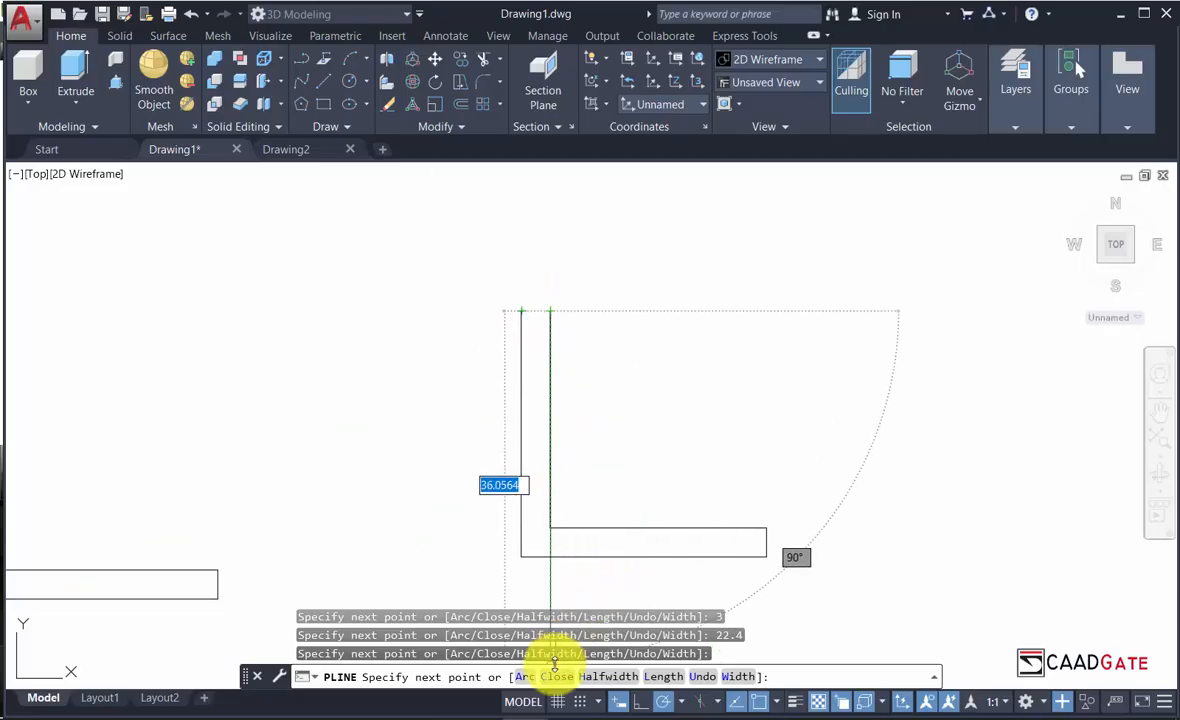
{"action": "left_click", "coordinate": [521, 311]}
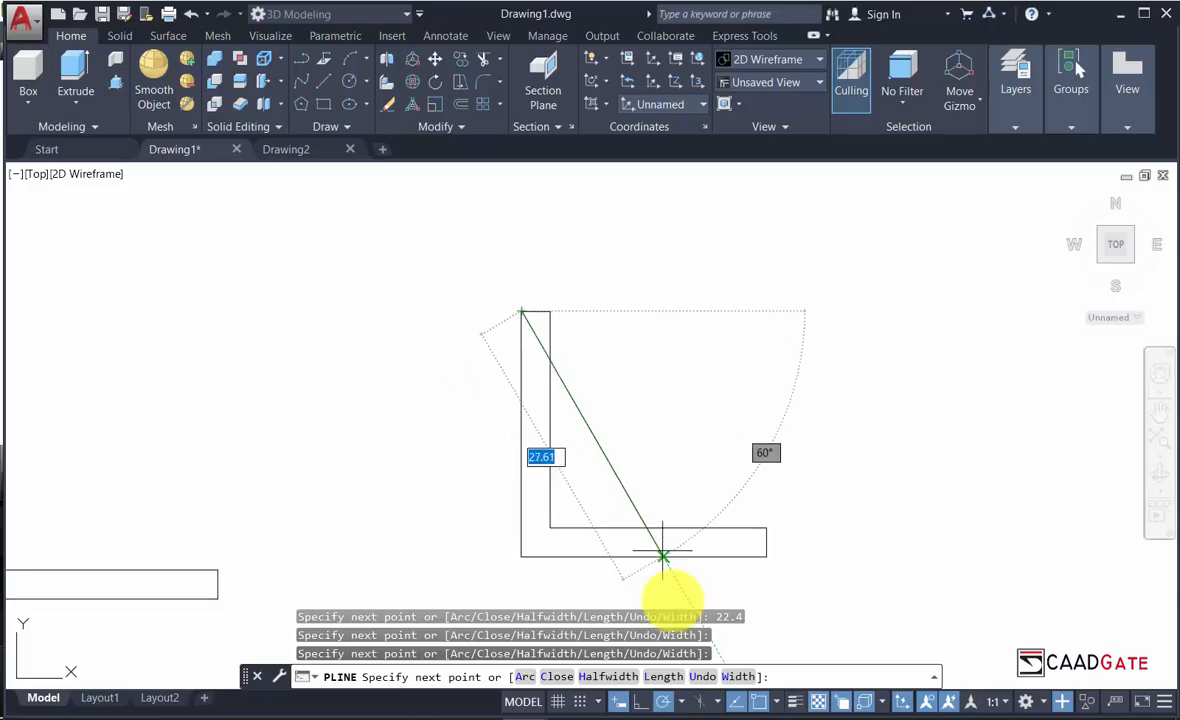
{"action": "left_click", "coordinate": [706, 680]}
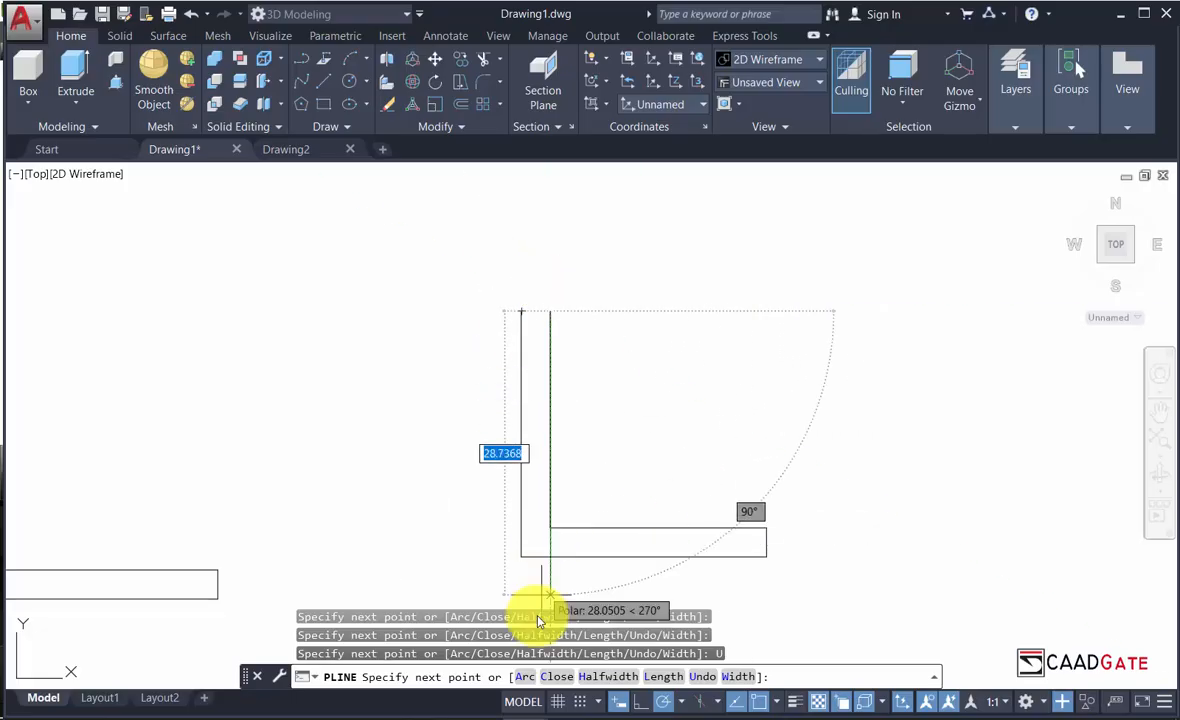
{"action": "left_click", "coordinate": [556, 678]}
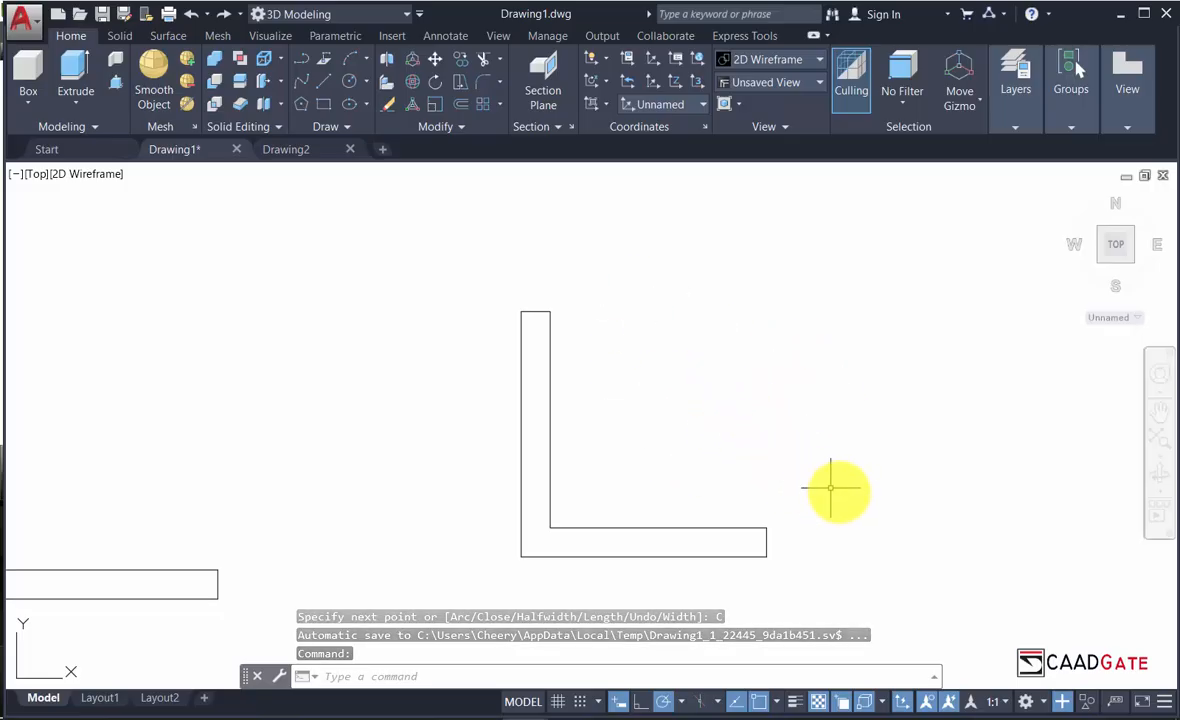
Pan and zoom out so both L-shaped outlines fit side by side in view.
{"action": "middle_click_drag", "start_coordinate": [850, 494], "coordinate": [764, 448]}
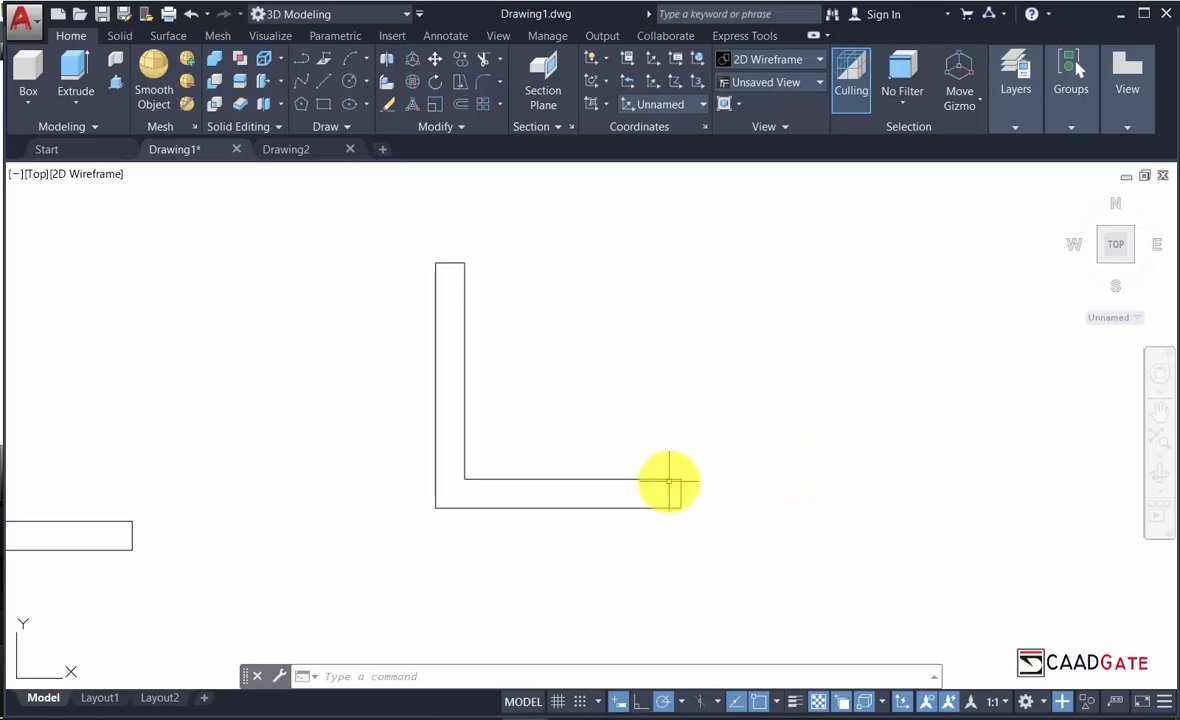
{"action": "scroll", "coordinate": [669, 483], "scroll_direction": "down", "scroll_amount": 2}
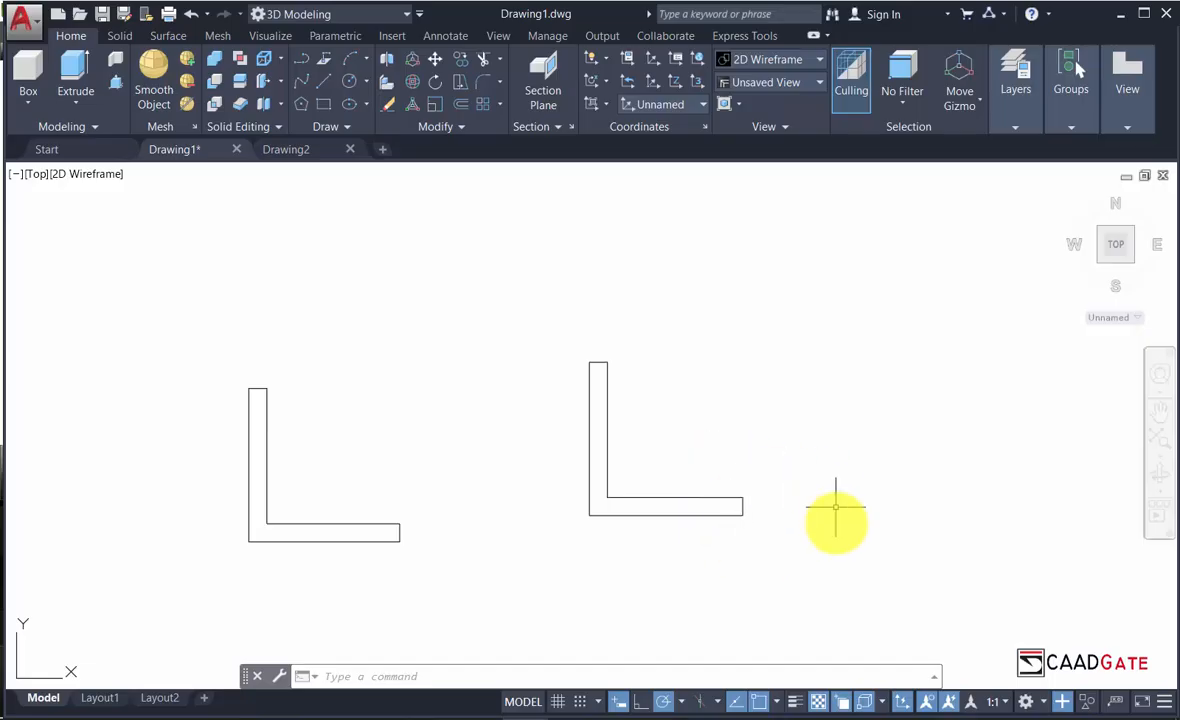
{"action": "middle_click_drag", "start_coordinate": [853, 585], "coordinate": [832, 518]}
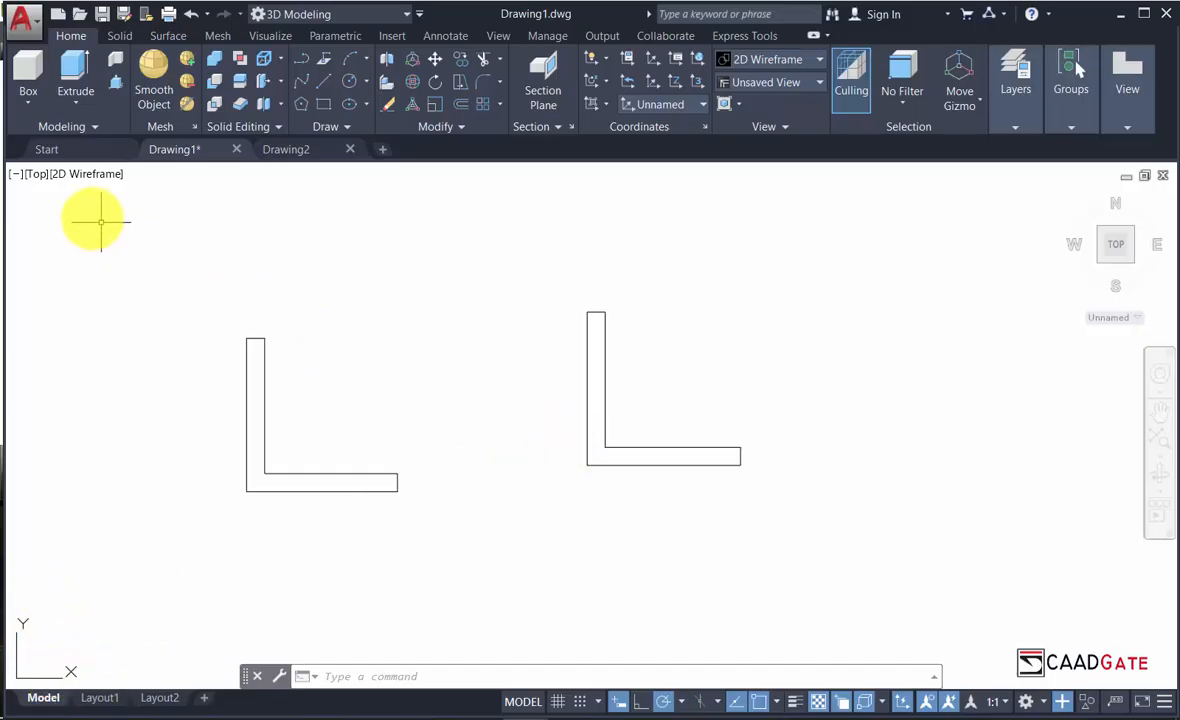
Switch the viewport to the SW Isometric view.
{"action": "left_click", "coordinate": [33, 176]}
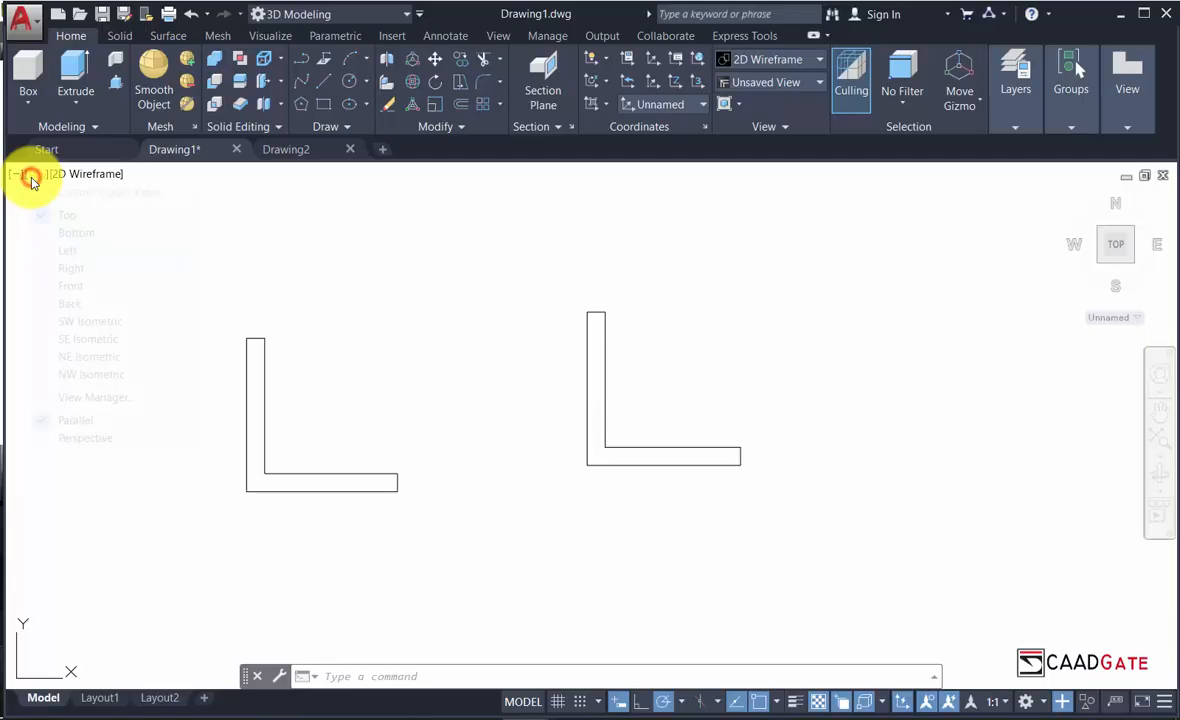
{"action": "left_click", "coordinate": [63, 323]}
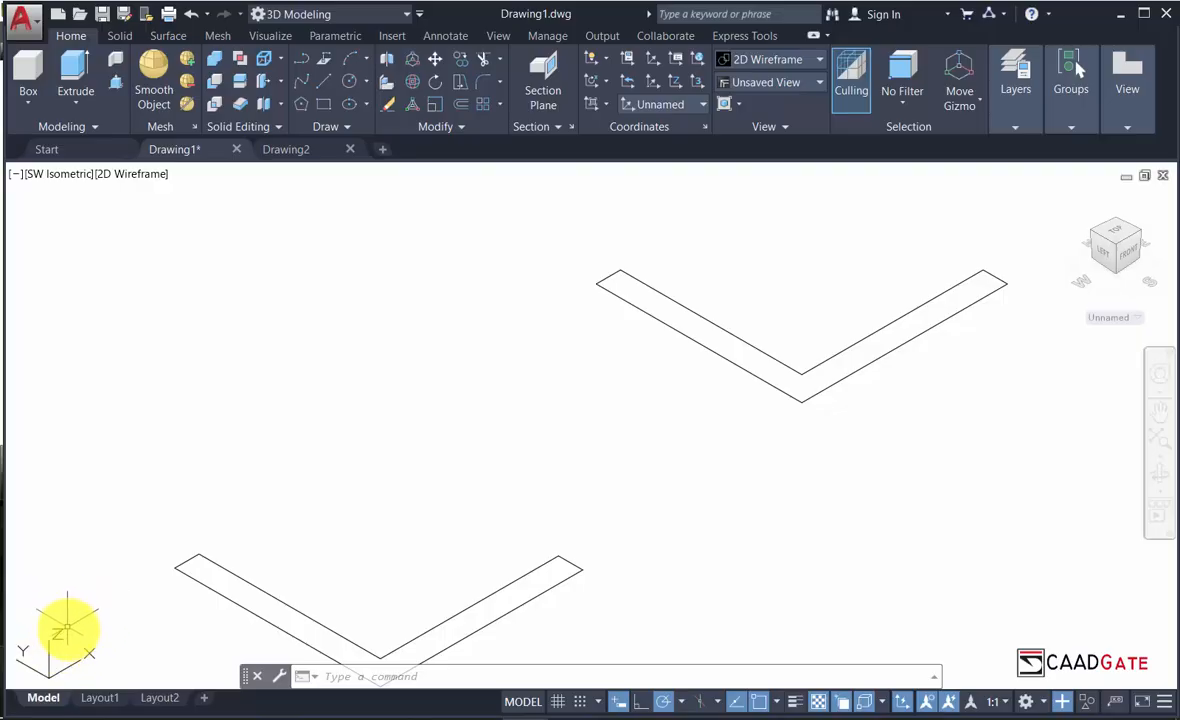
Extrude the left L-shaped polyline into a solid 25.4 units high.
{"action": "middle_click_drag", "start_coordinate": [342, 514], "coordinate": [351, 420]}
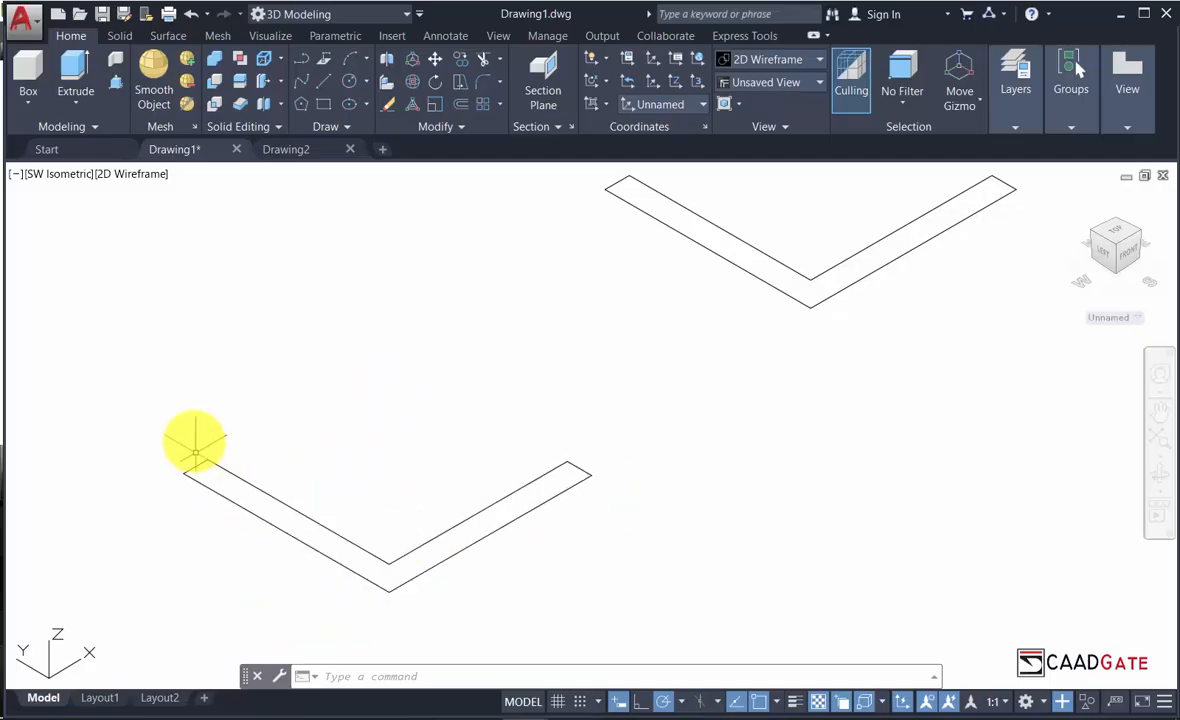
{"action": "scroll", "coordinate": [467, 525], "scroll_direction": "down", "scroll_amount": 2}
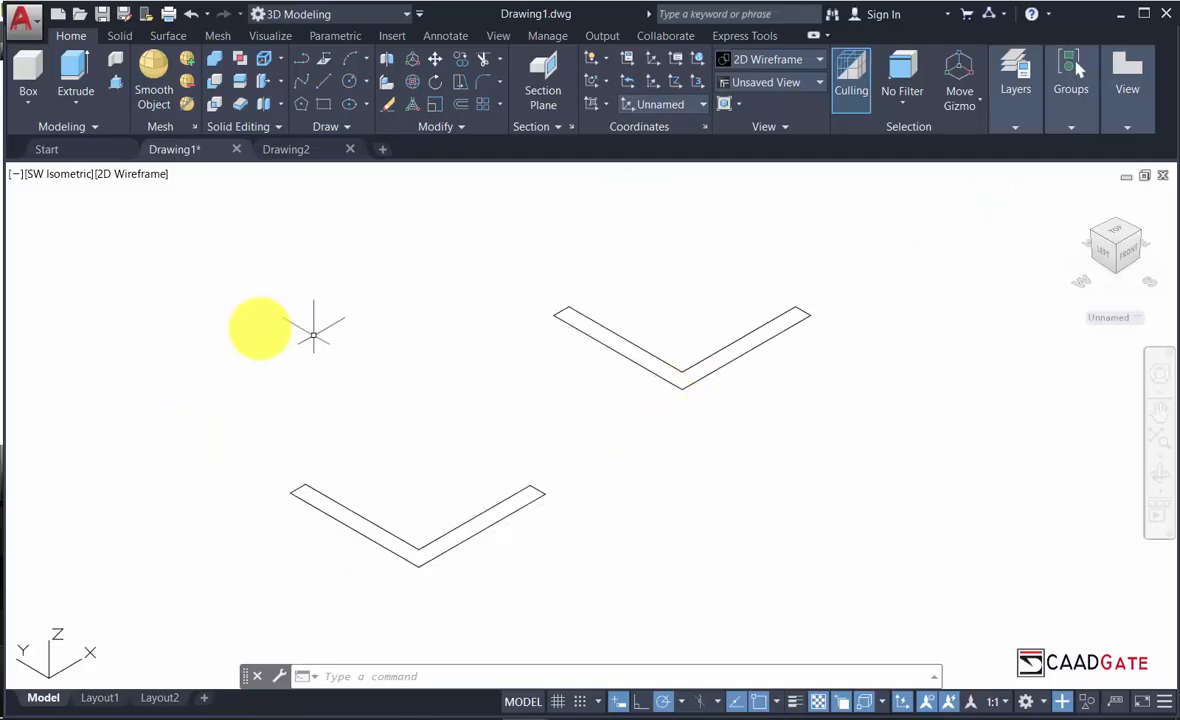
{"action": "left_click", "coordinate": [71, 68]}
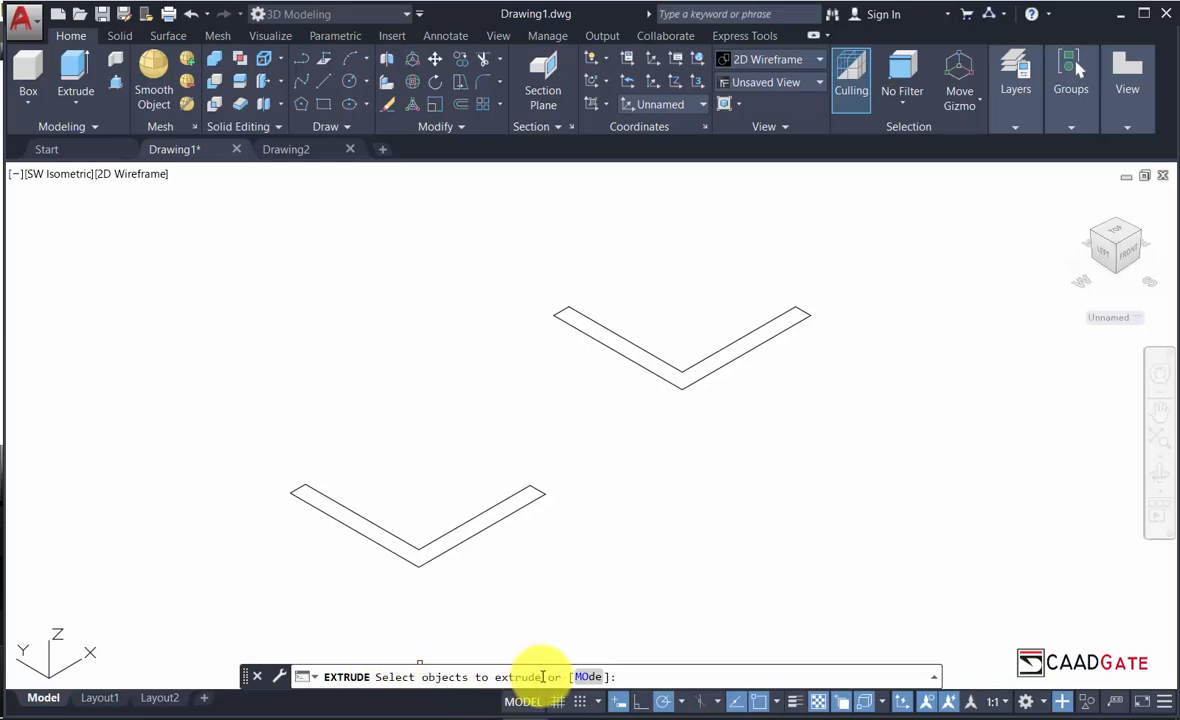
{"action": "left_click", "coordinate": [436, 537]}
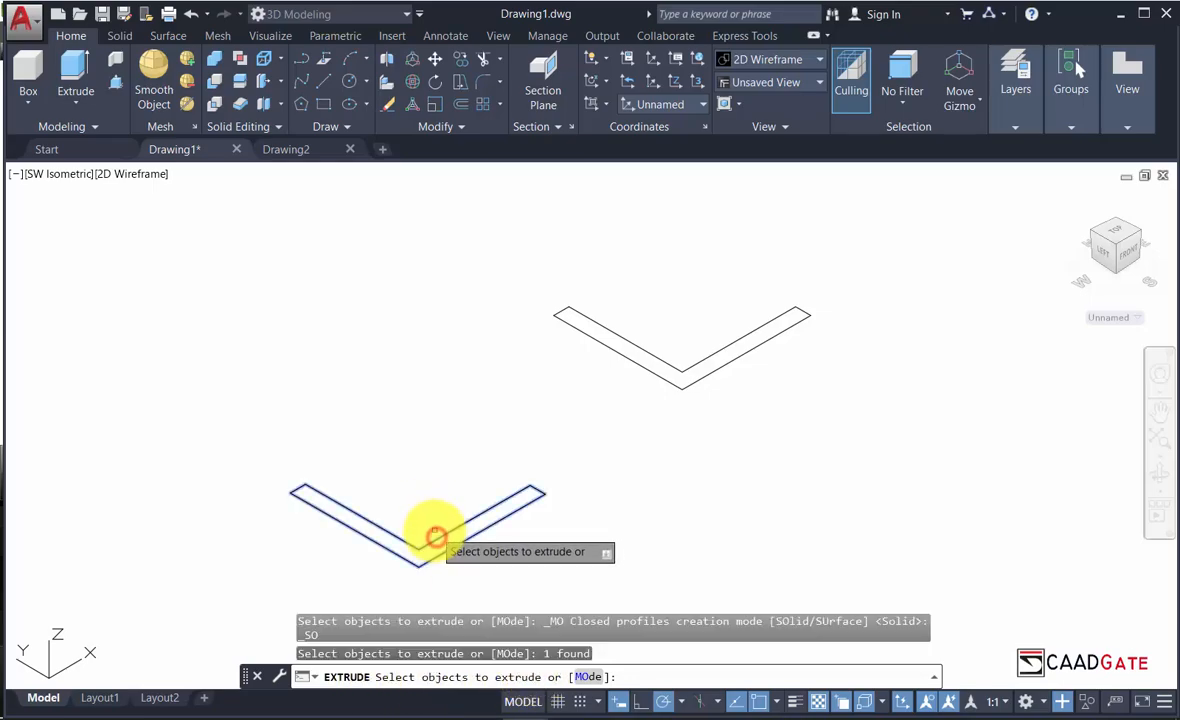
{"action": "right_click", "coordinate": [436, 490]}
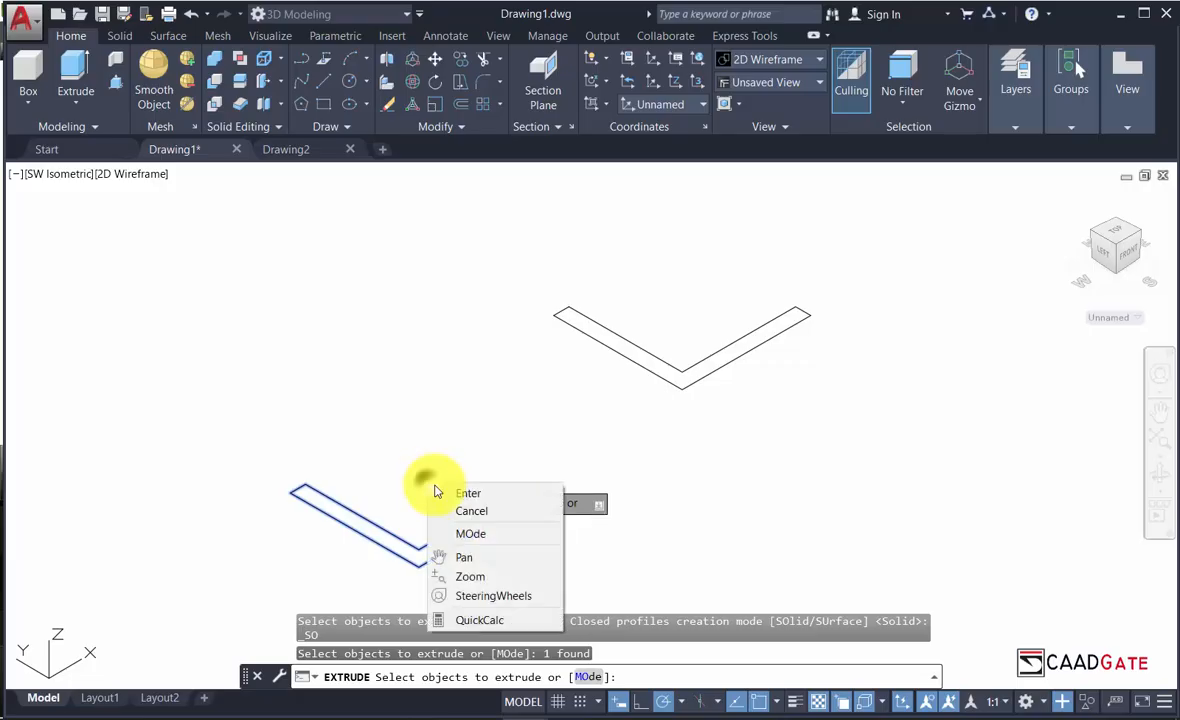
{"action": "left_click", "coordinate": [467, 493]}
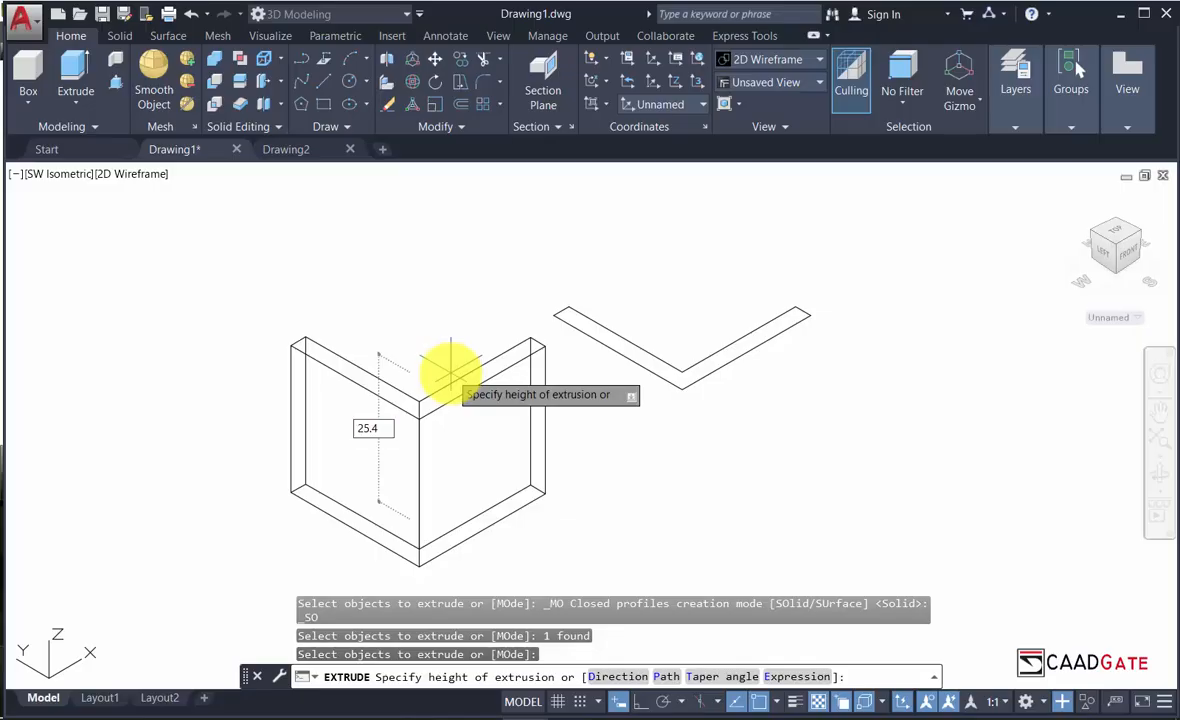
{"action": "key", "text": "Return"}
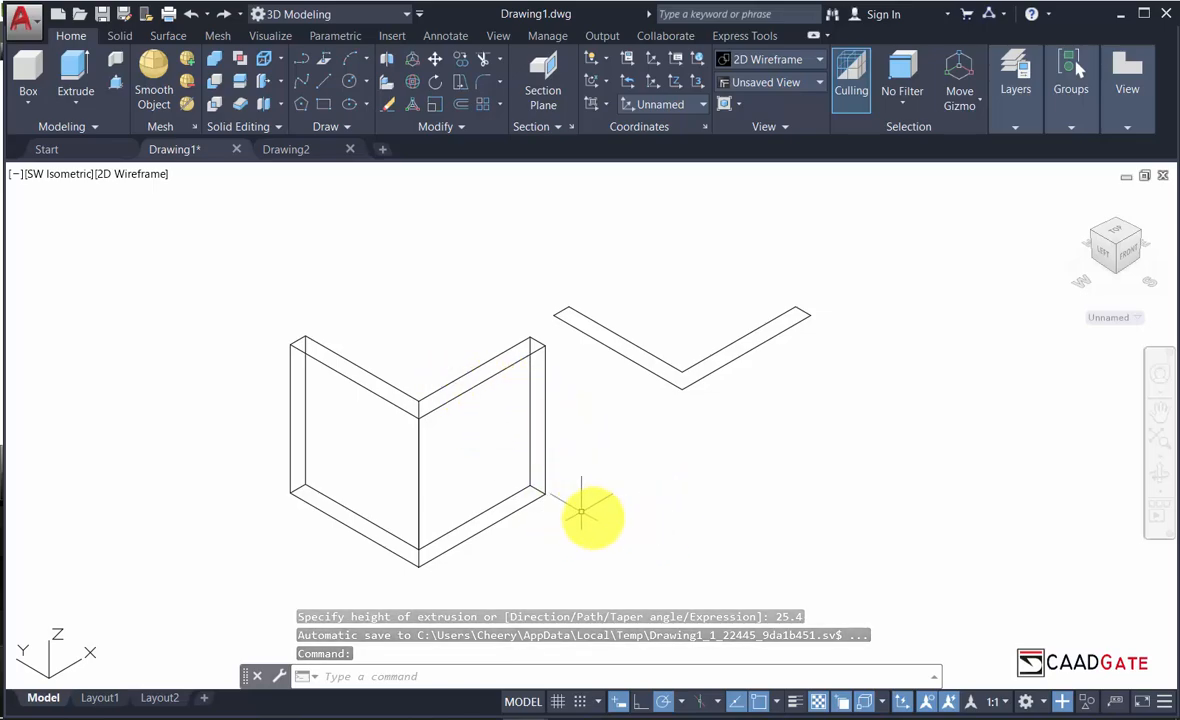
Recentre the view on the extruded walls and bring up the viewport's visual style list.
{"action": "scroll", "coordinate": [369, 455], "scroll_direction": "down", "scroll_amount": 2}
{"action": "scroll", "coordinate": [395, 474], "scroll_direction": "up", "scroll_amount": 2}
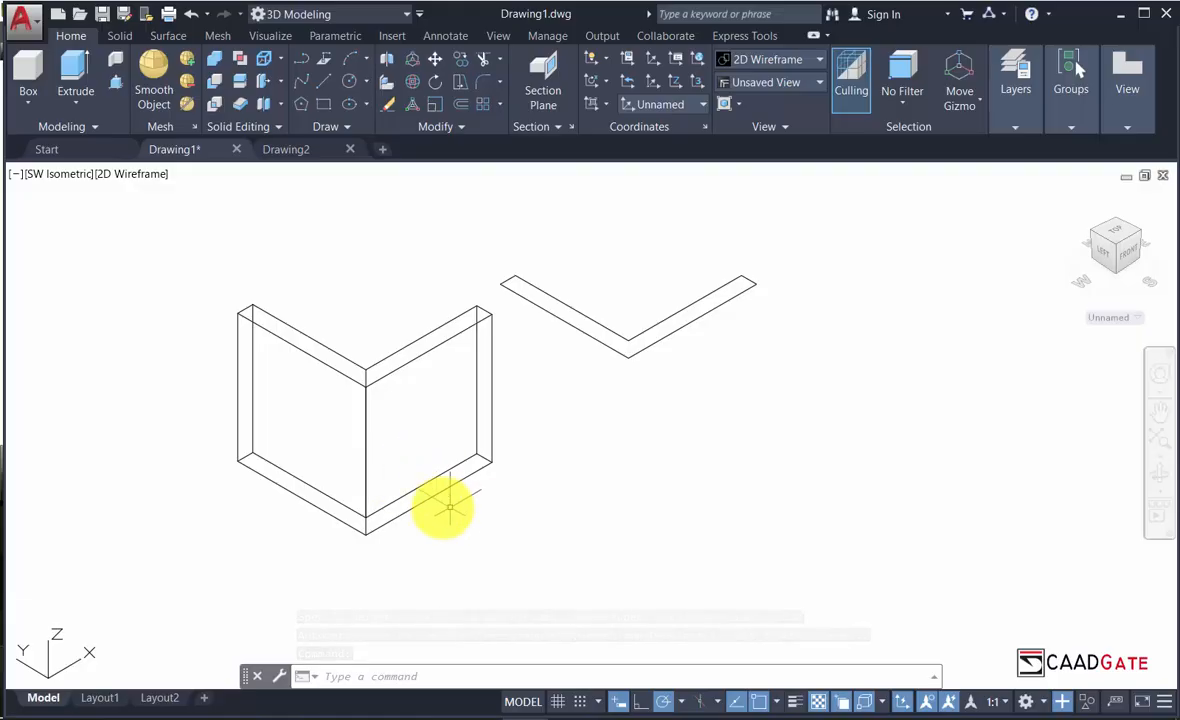
{"action": "scroll", "coordinate": [405, 485], "scroll_direction": "up", "scroll_amount": 2}
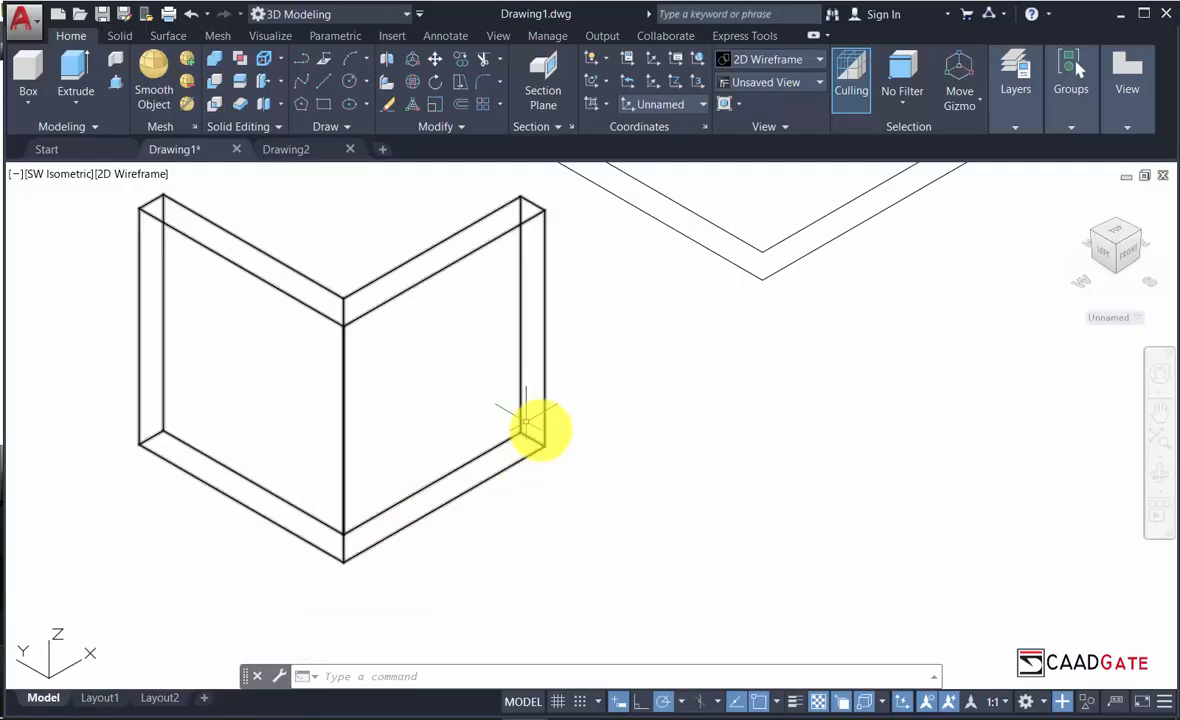
{"action": "mouse_move", "coordinate": [594, 471]}
{"action": "middle_mouse_down"}
{"action": "mouse_move", "coordinate": [634, 501]}
{"action": "mouse_move", "coordinate": [659, 555]}
{"action": "middle_mouse_up"}
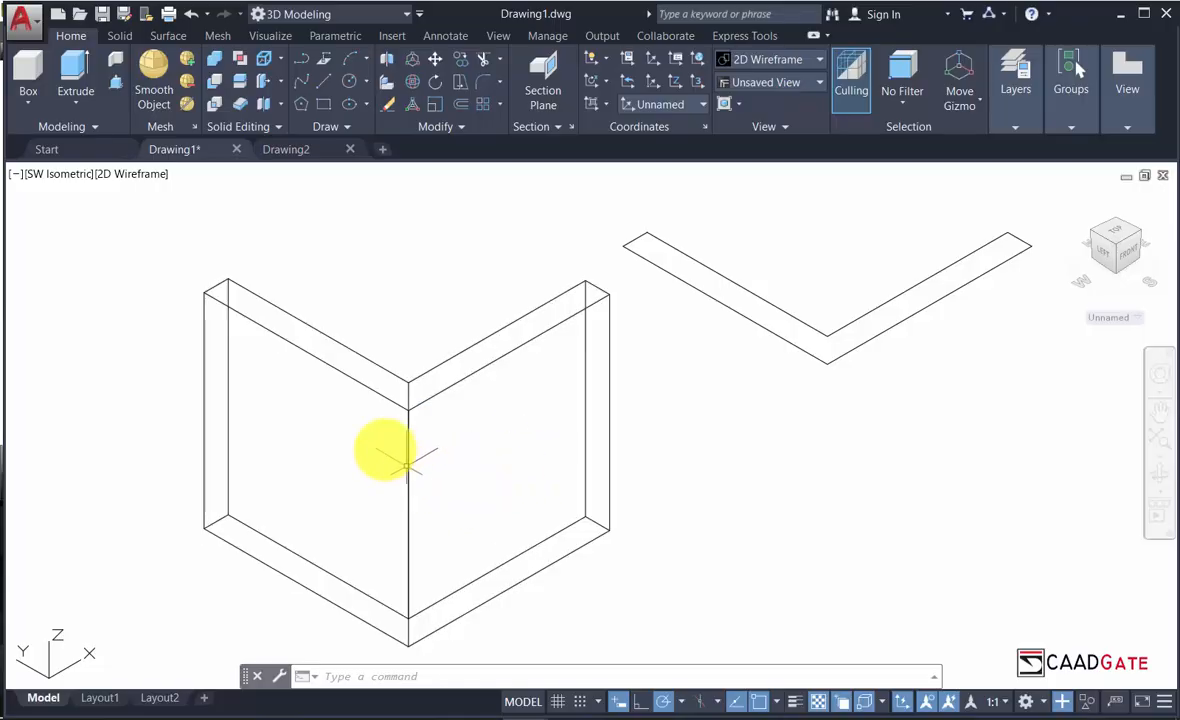
{"action": "left_click", "coordinate": [128, 174]}
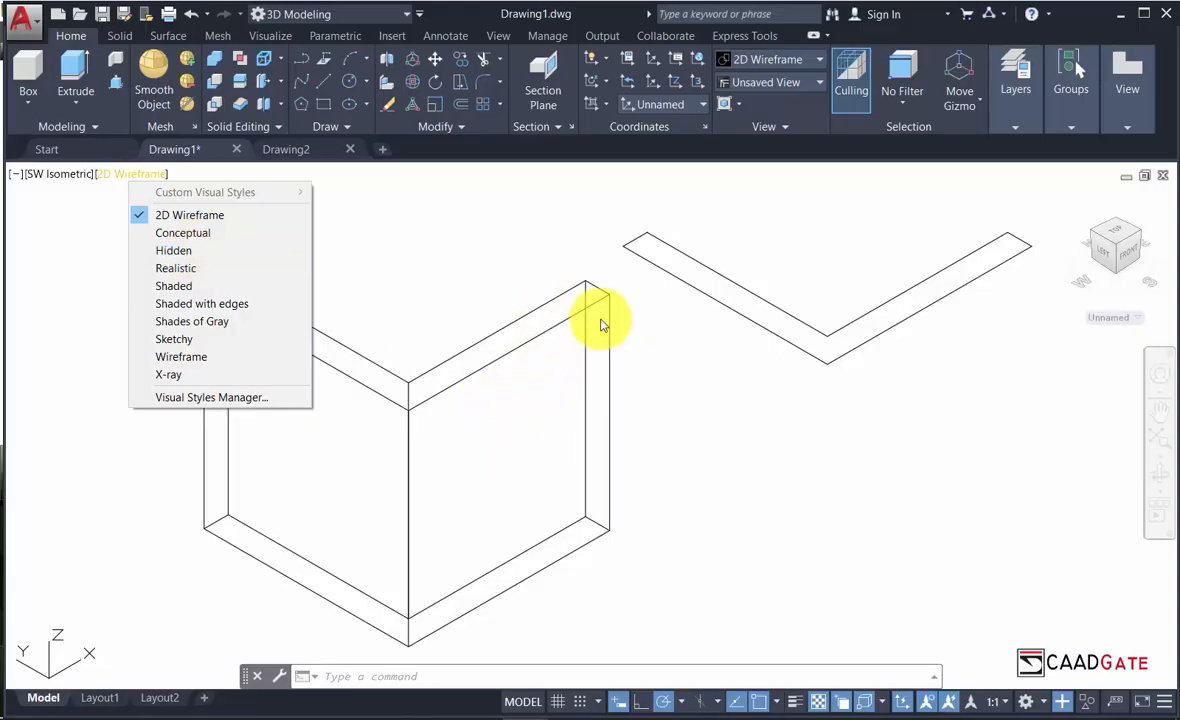
Apply the Conceptual visual style and zoom in and out to check the shading.
{"action": "left_click", "coordinate": [196, 233]}
{"action": "scroll", "coordinate": [400, 280], "scroll_direction": "down", "scroll_amount": 2}
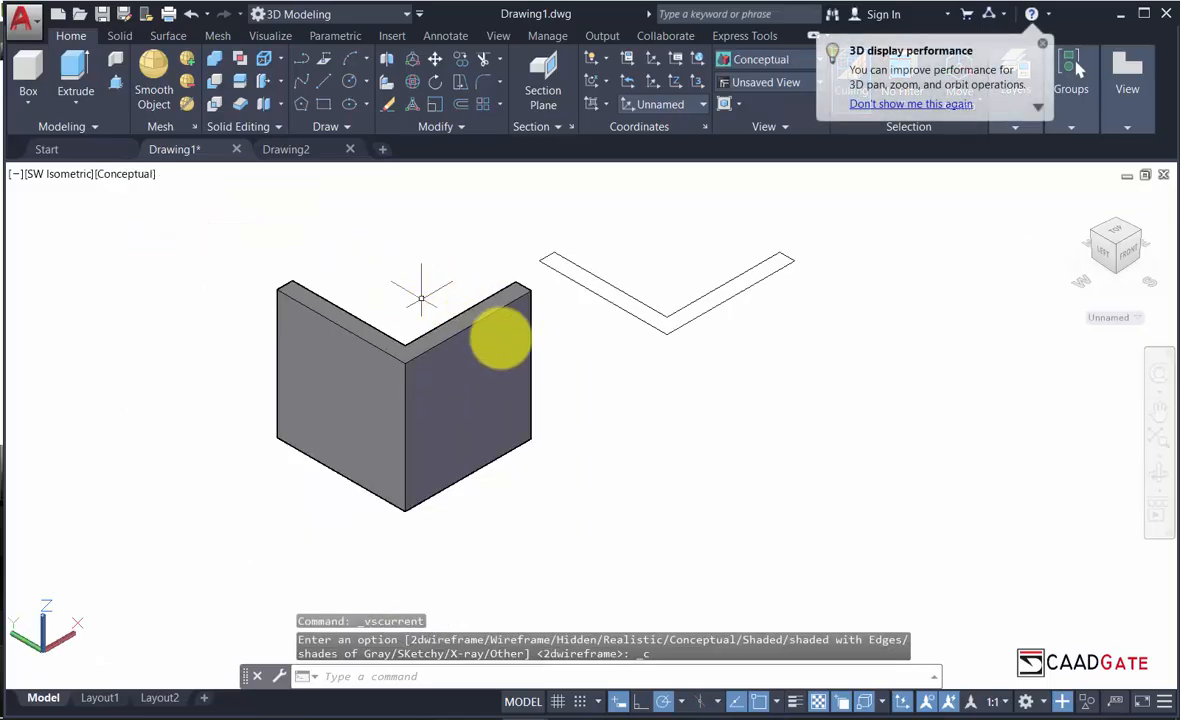
{"action": "scroll", "coordinate": [461, 325], "scroll_direction": "up", "scroll_amount": 2}
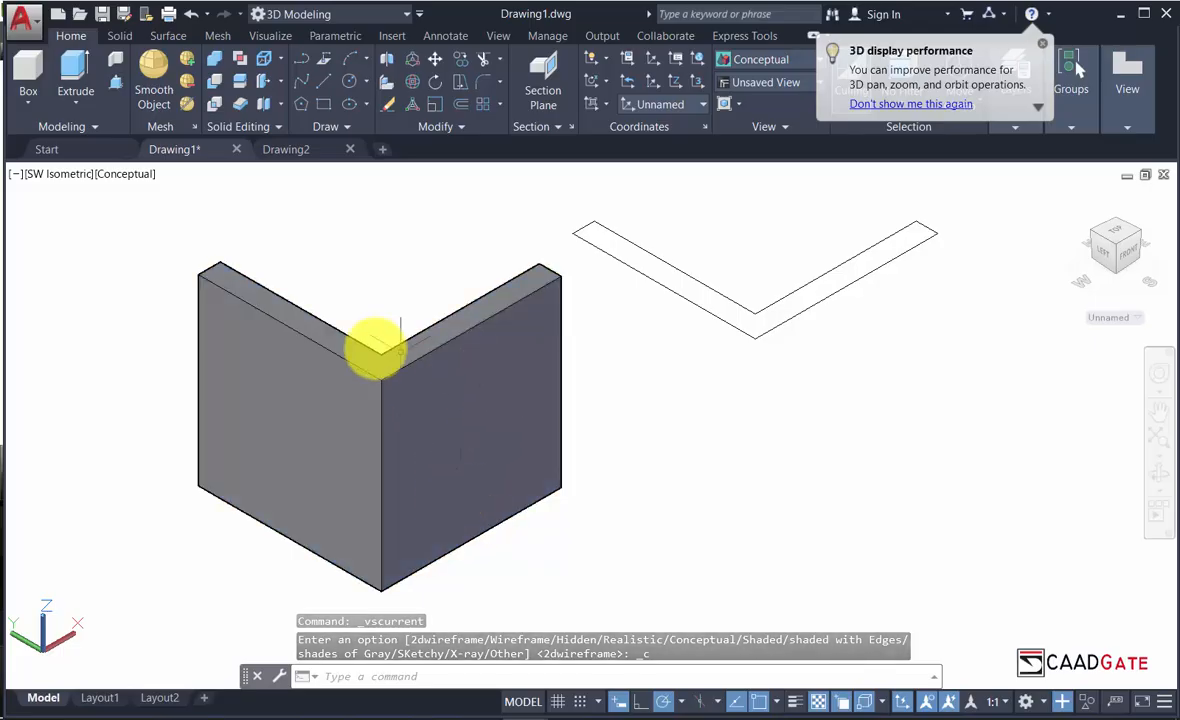
{"action": "scroll", "coordinate": [466, 398], "scroll_direction": "up", "scroll_amount": 2}
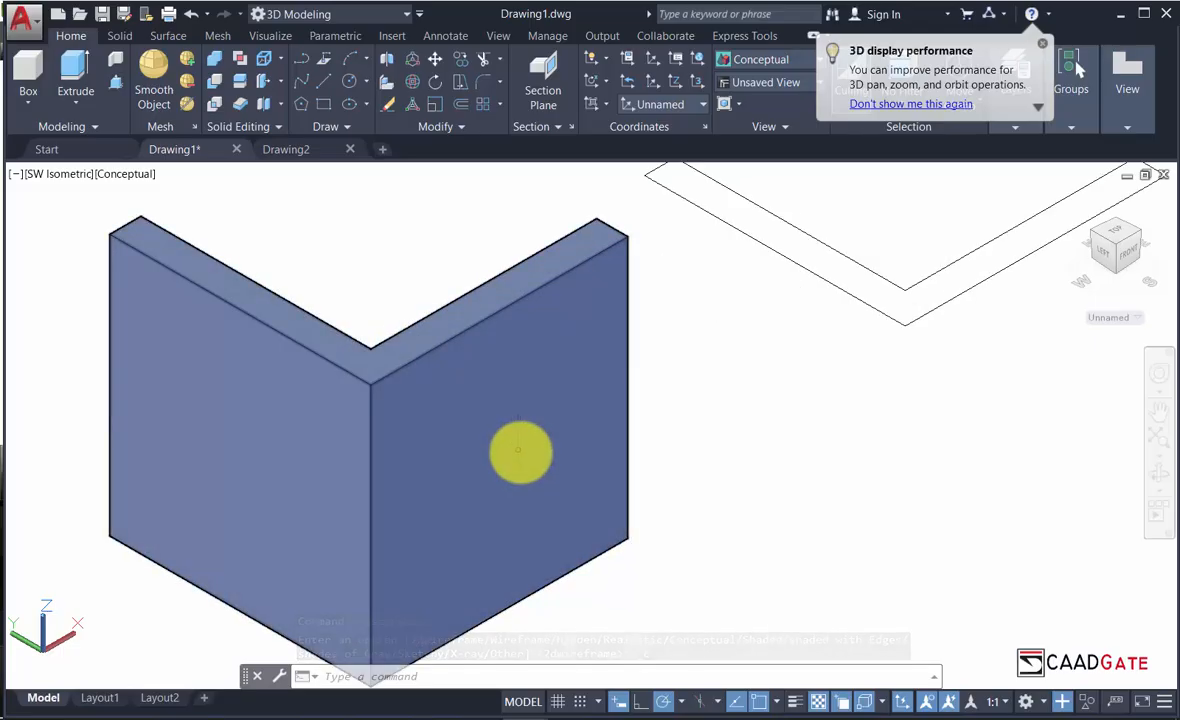
{"action": "scroll", "coordinate": [520, 452], "scroll_direction": "down", "scroll_amount": 2}
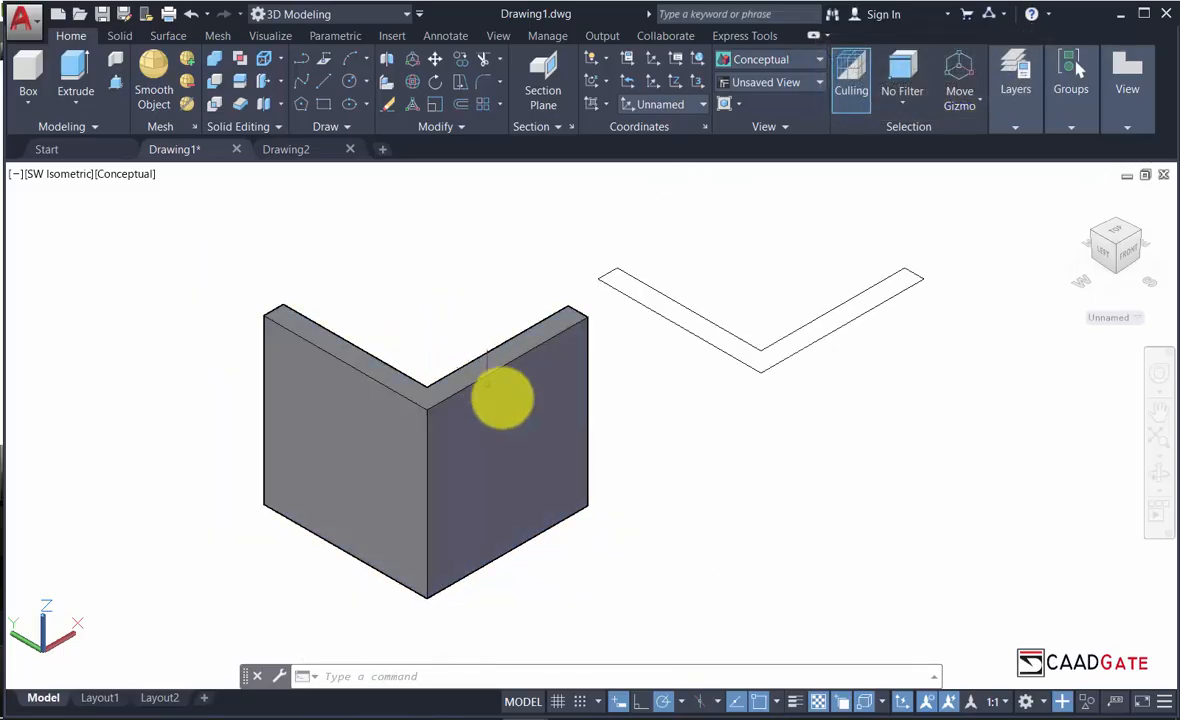
{"action": "scroll", "coordinate": [470, 515], "scroll_direction": "up", "scroll_amount": 2}
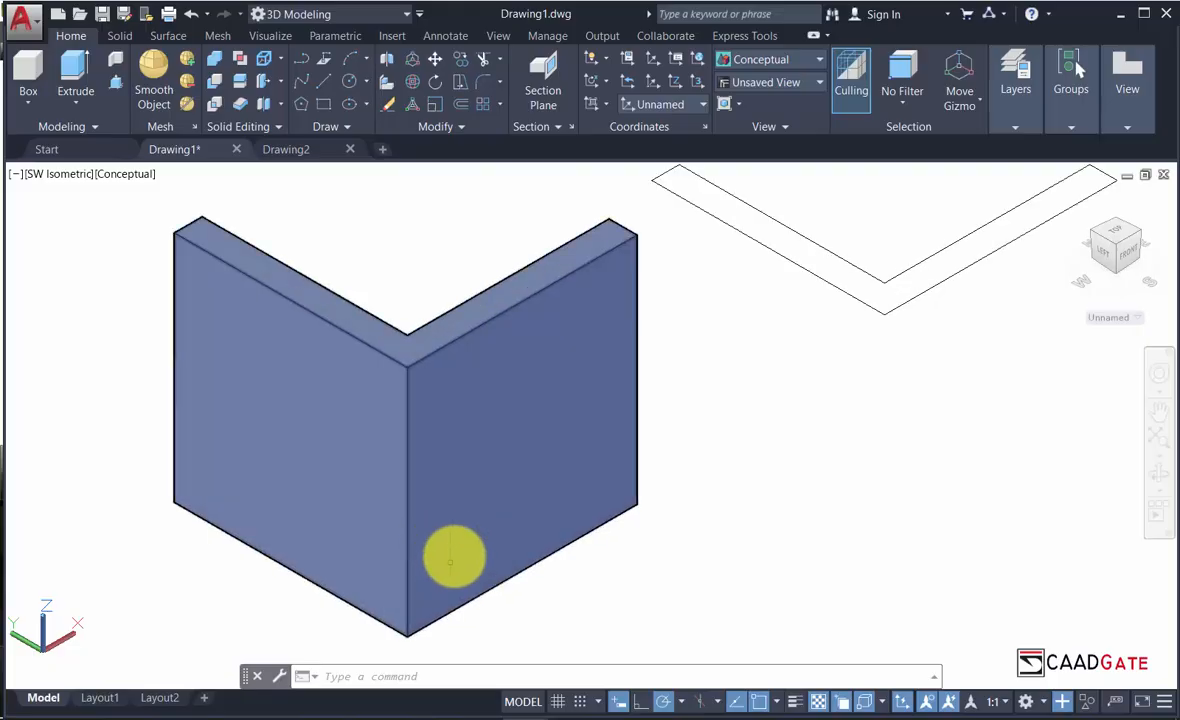
{"action": "scroll", "coordinate": [377, 574], "scroll_direction": "down", "scroll_amount": 2}
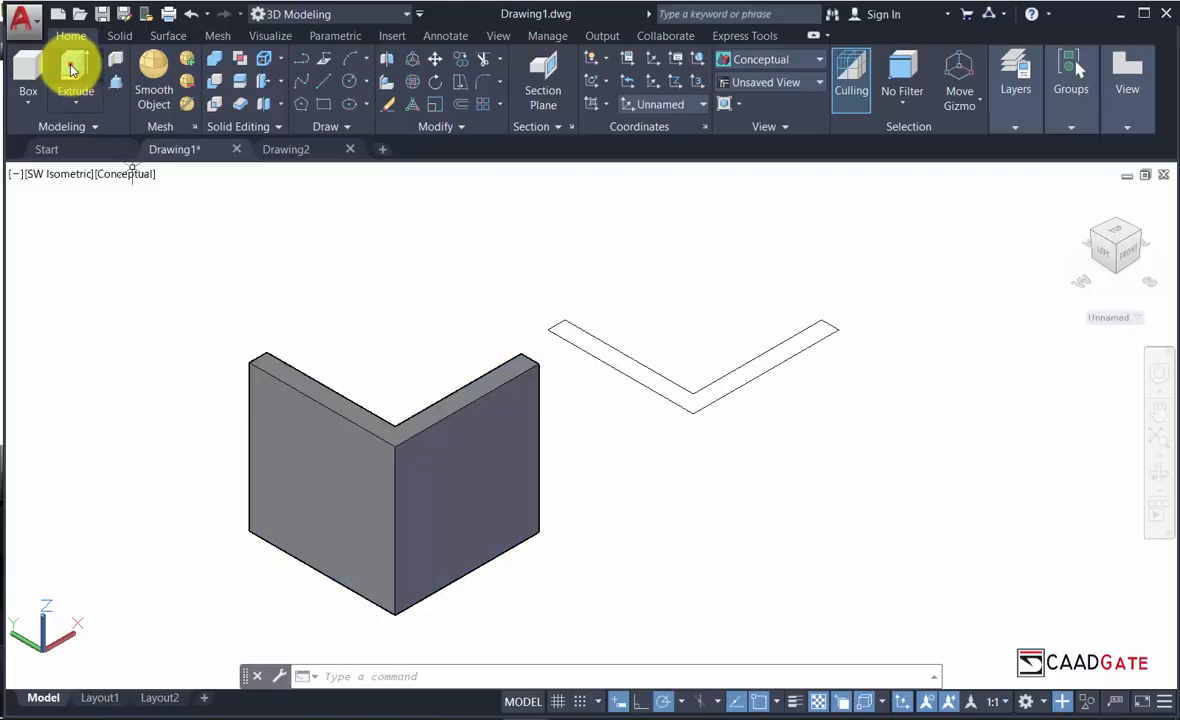
Extrude the right L-shaped polyline into a solid 50 units high.
{"action": "left_click", "coordinate": [71, 68]}
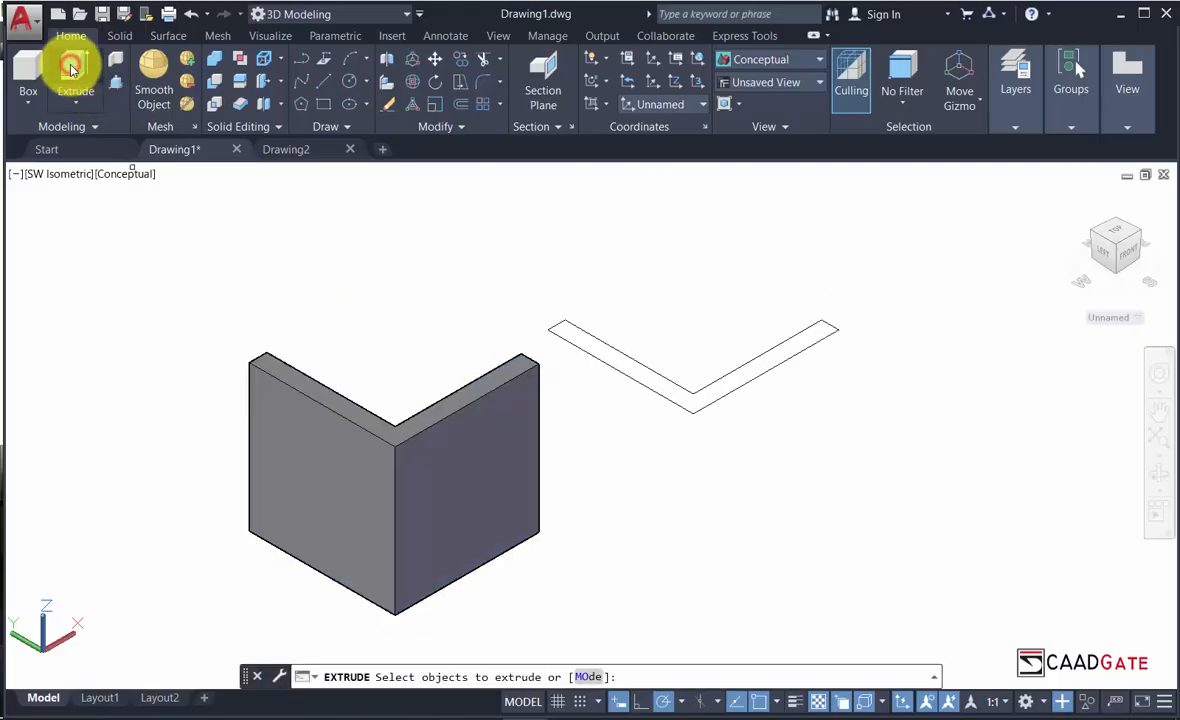
{"action": "left_click", "coordinate": [716, 381]}
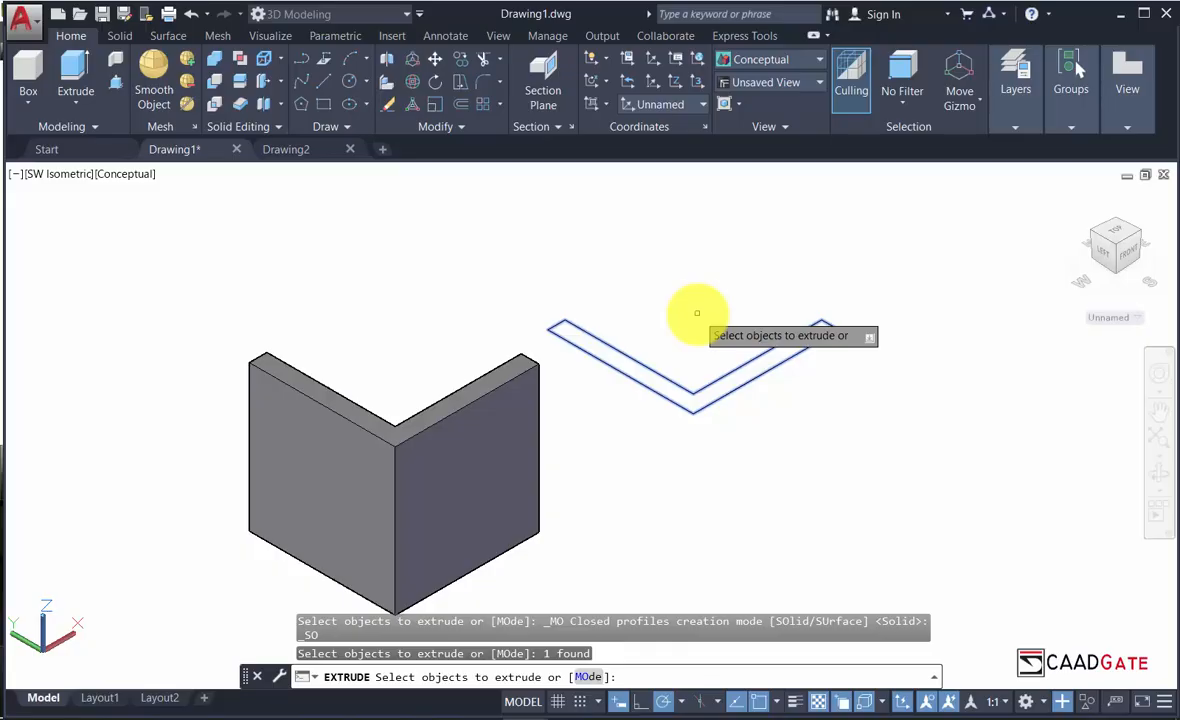
{"action": "key", "text": "Return"}
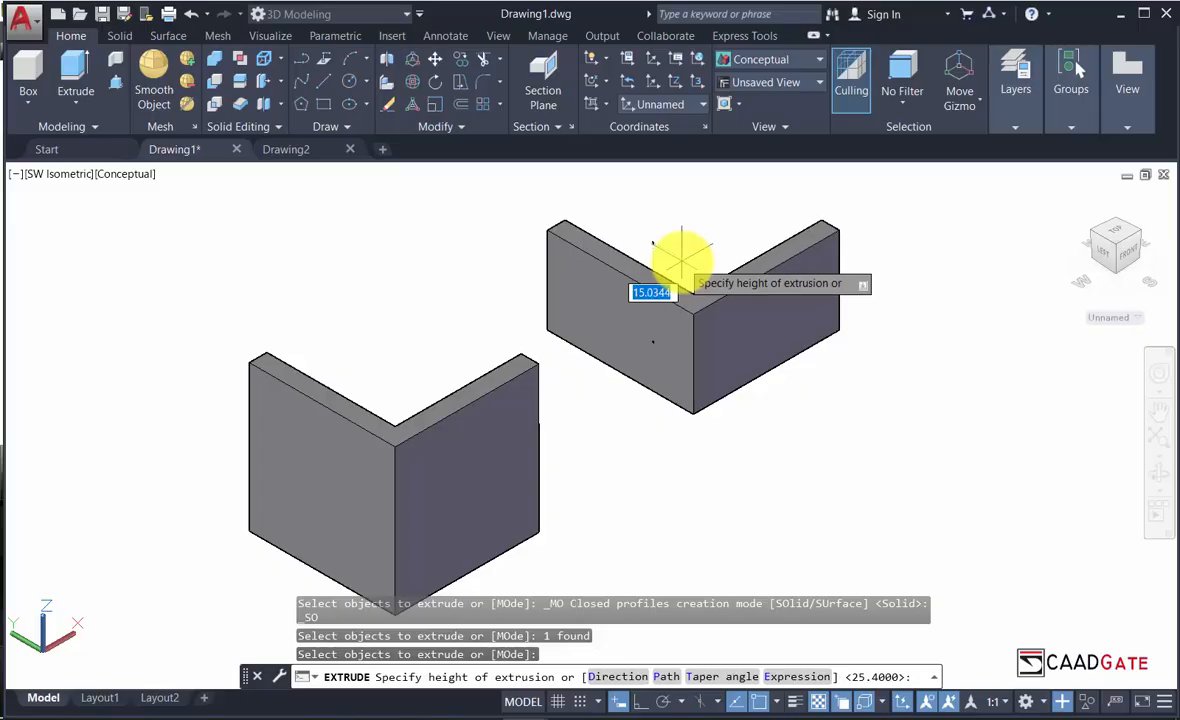
{"action": "key", "text": "Return"}
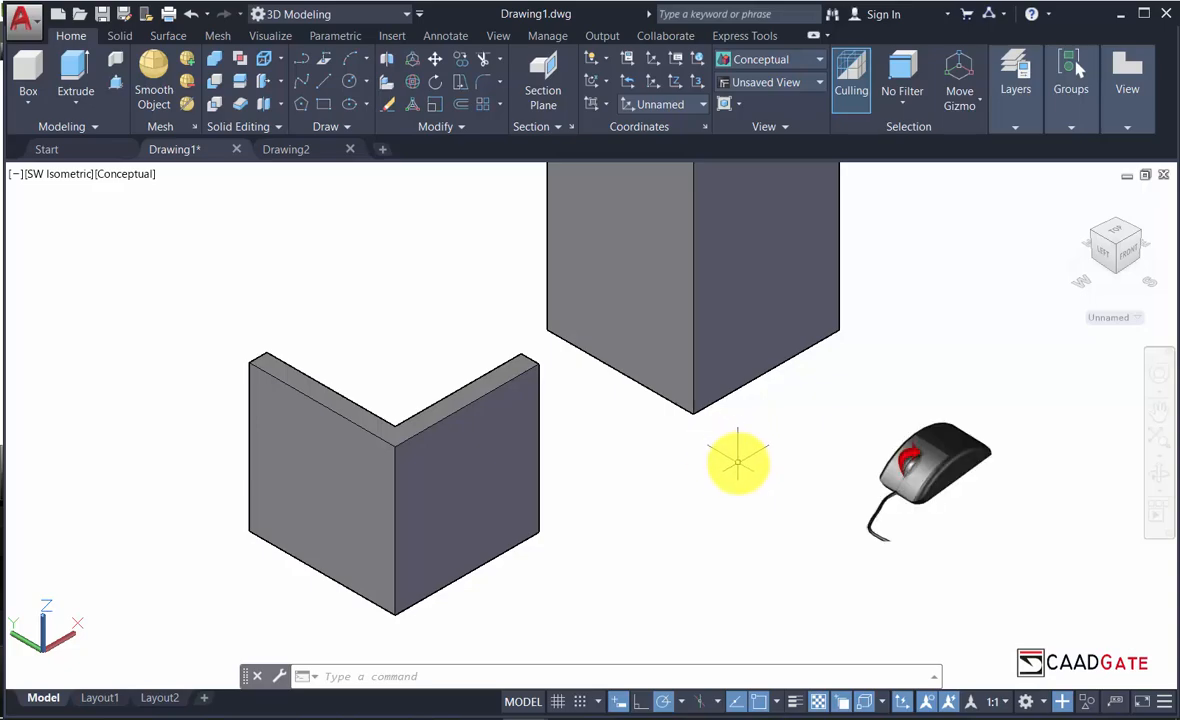
{"action": "scroll", "coordinate": [737, 459], "scroll_direction": "down", "scroll_amount": 5}
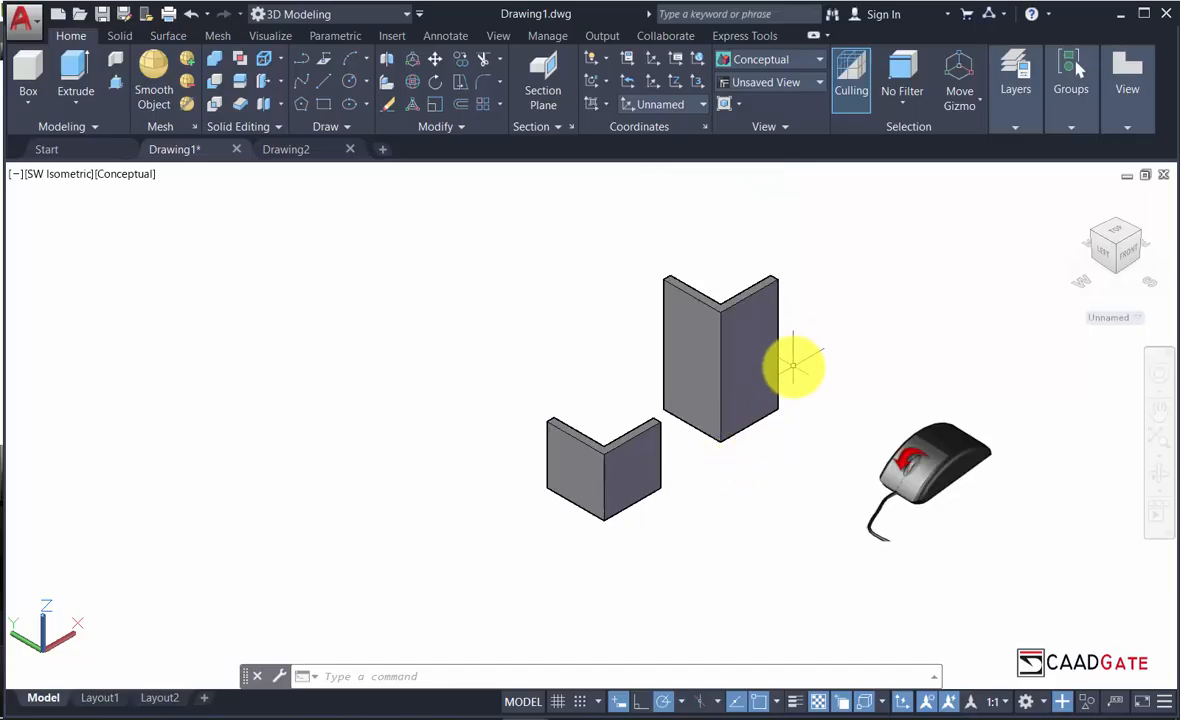
{"action": "scroll", "coordinate": [793, 365], "scroll_direction": "up", "scroll_amount": 8}
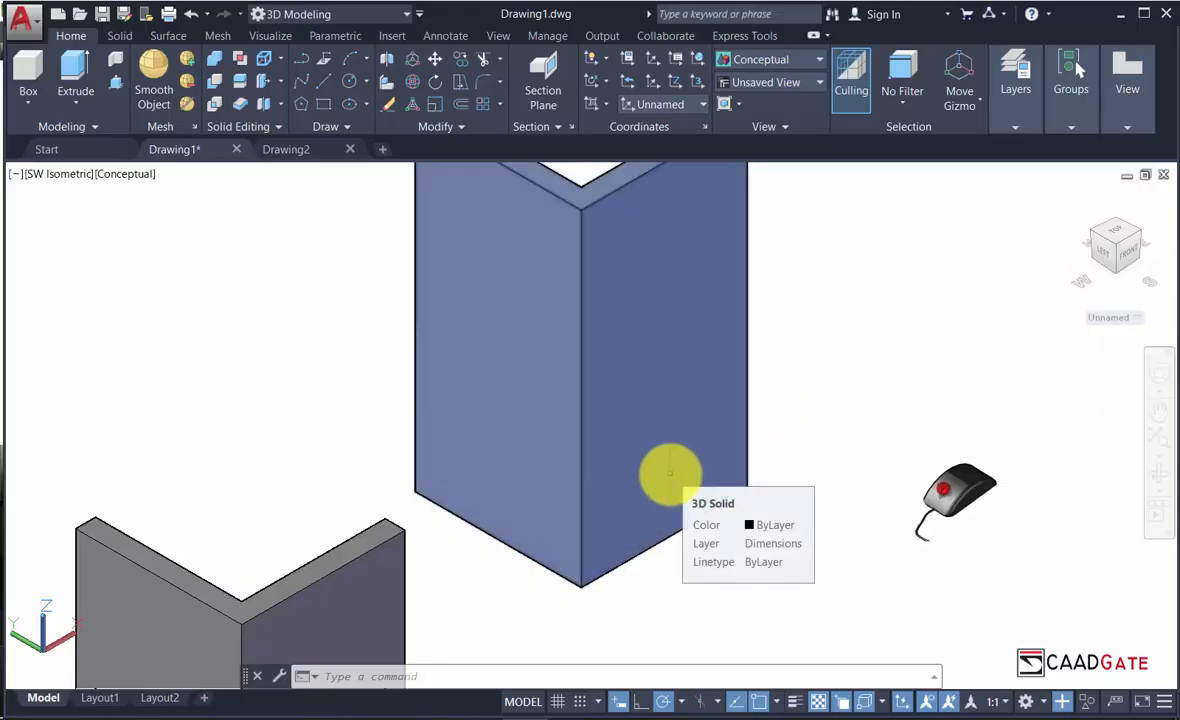
{"action": "middle_click_drag", "start_coordinate": [670, 473], "coordinate": [670, 476]}
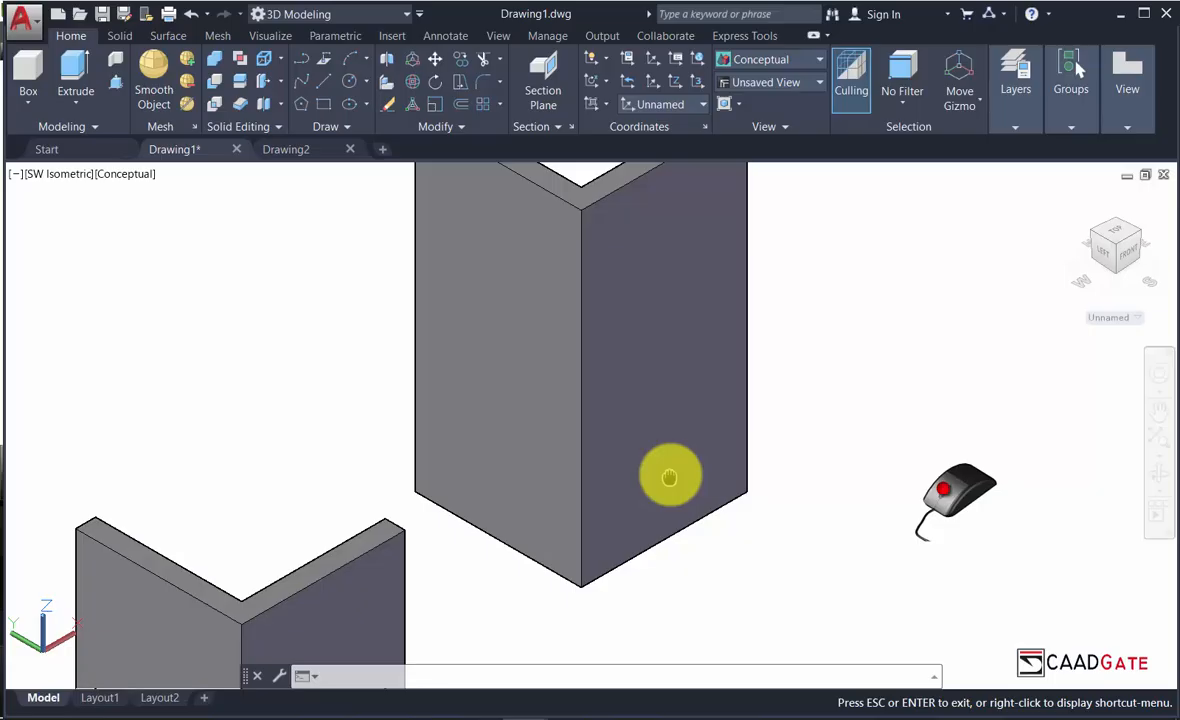
{"action": "middle_click_drag", "start_coordinate": [670, 478], "coordinate": [746, 325]}
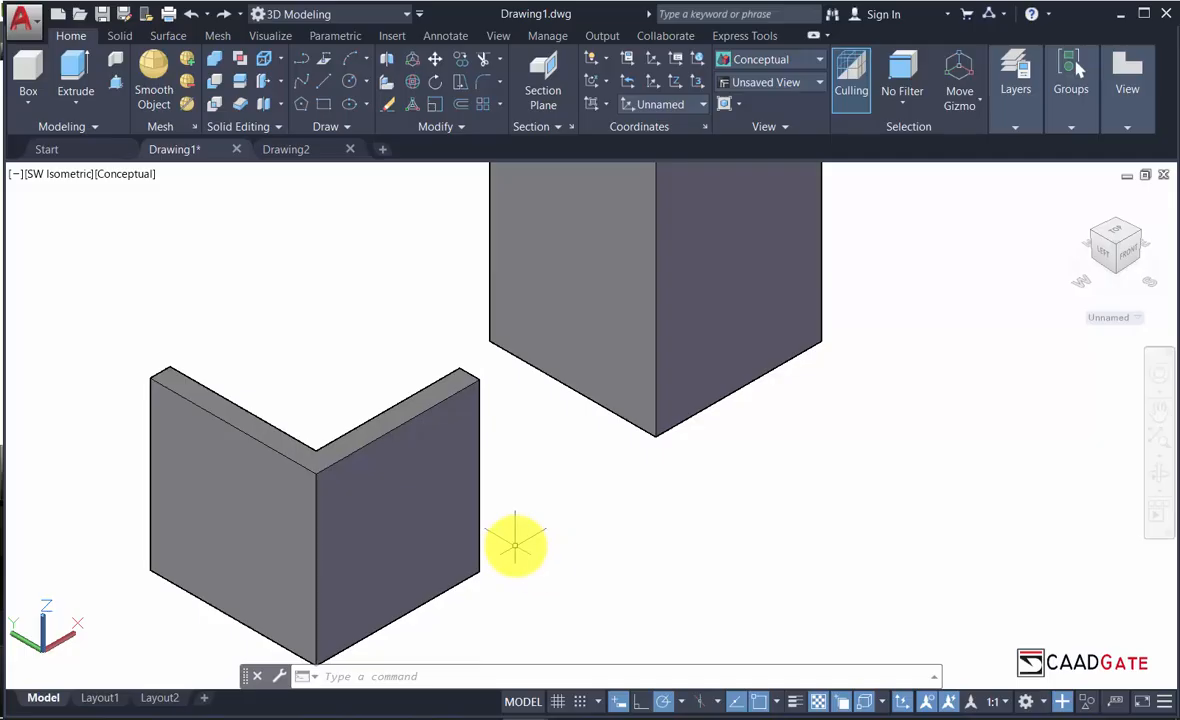
Clear the selection, close the floating command line, and reopen it docked with Ctrl+9.
{"action": "scroll", "coordinate": [536, 550], "scroll_direction": "down", "scroll_amount": 4}
{"action": "scroll", "coordinate": [556, 550], "scroll_direction": "up", "scroll_amount": 3}
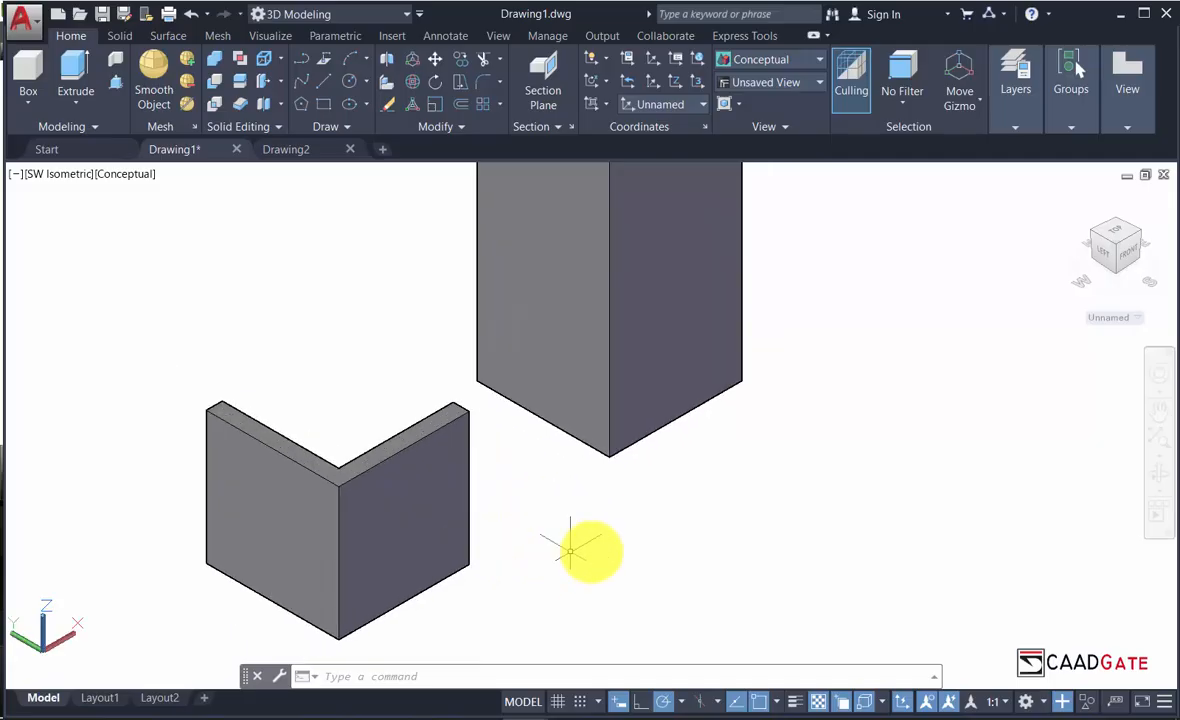
{"action": "left_click", "coordinate": [688, 563]}
{"action": "left_click", "coordinate": [555, 545]}
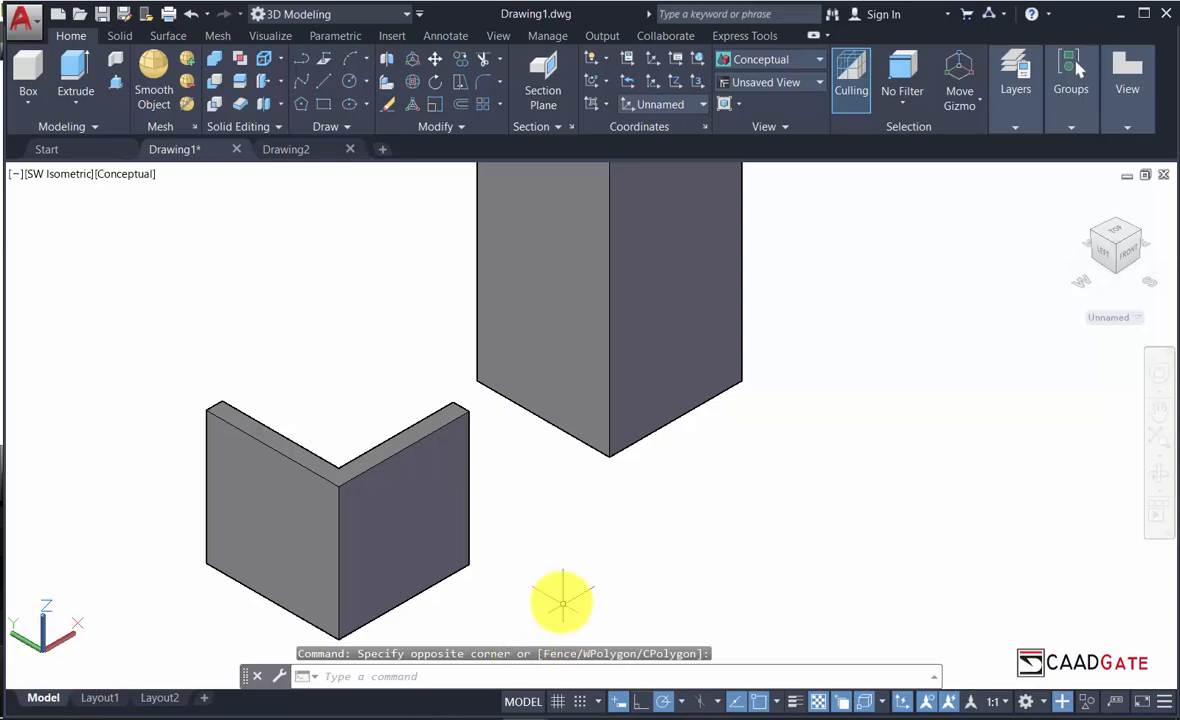
{"action": "left_click", "coordinate": [246, 679]}
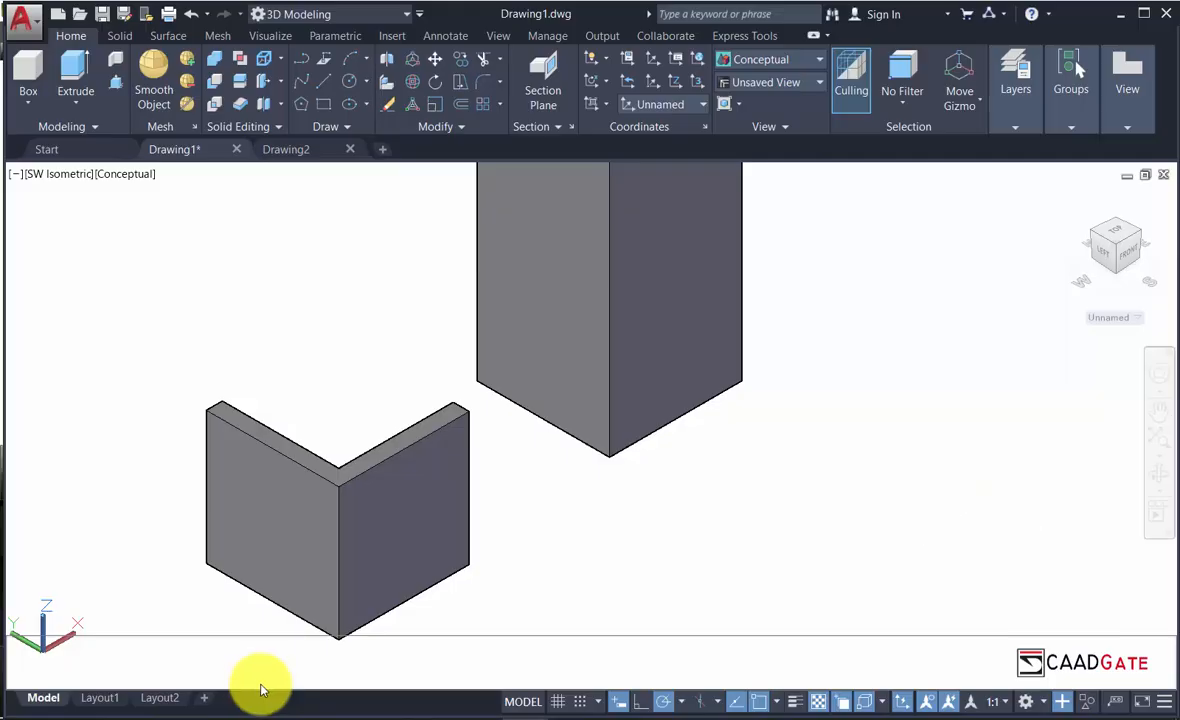
{"action": "key", "text": "ctrl+9"}
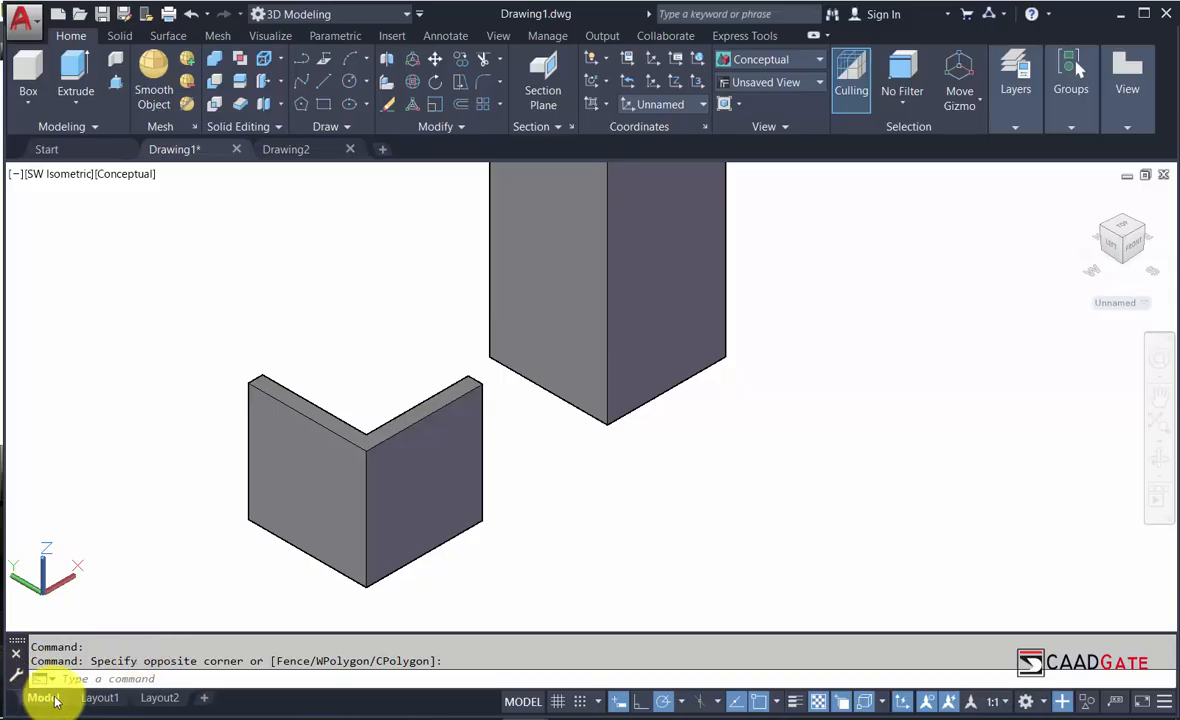
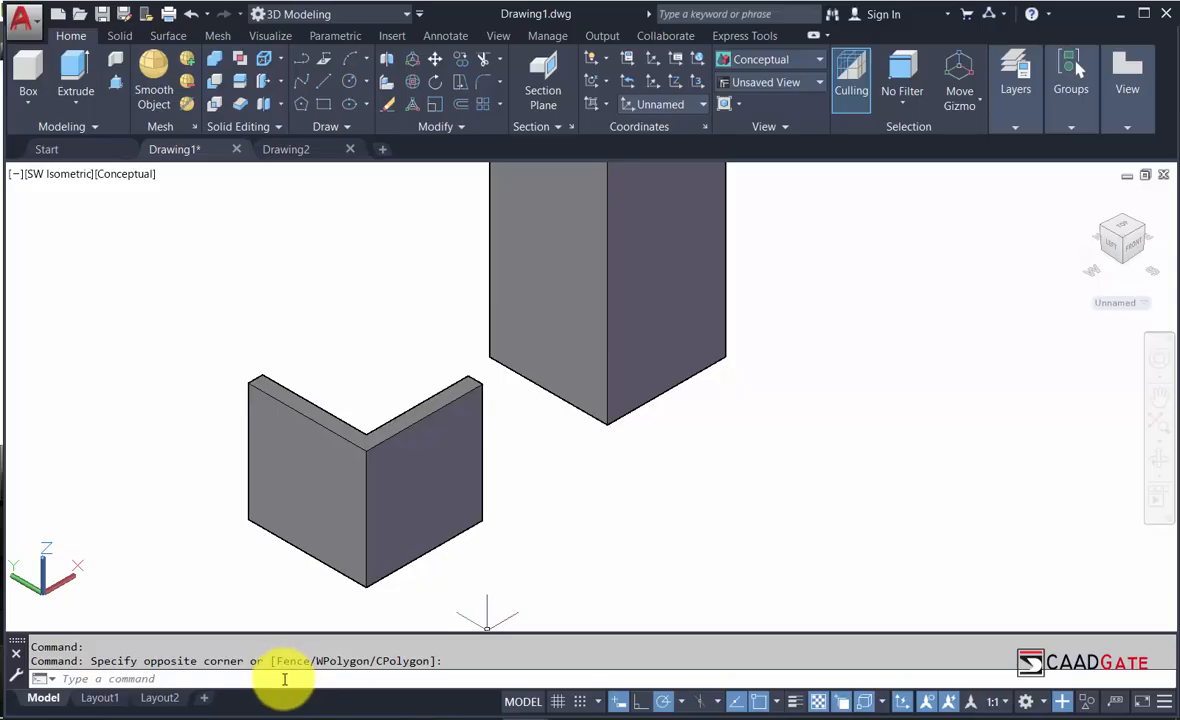
Draw a circle by centre and radius on the ground plane right of the smaller L-shaped solid.
{"action": "left_click", "coordinate": [350, 81]}
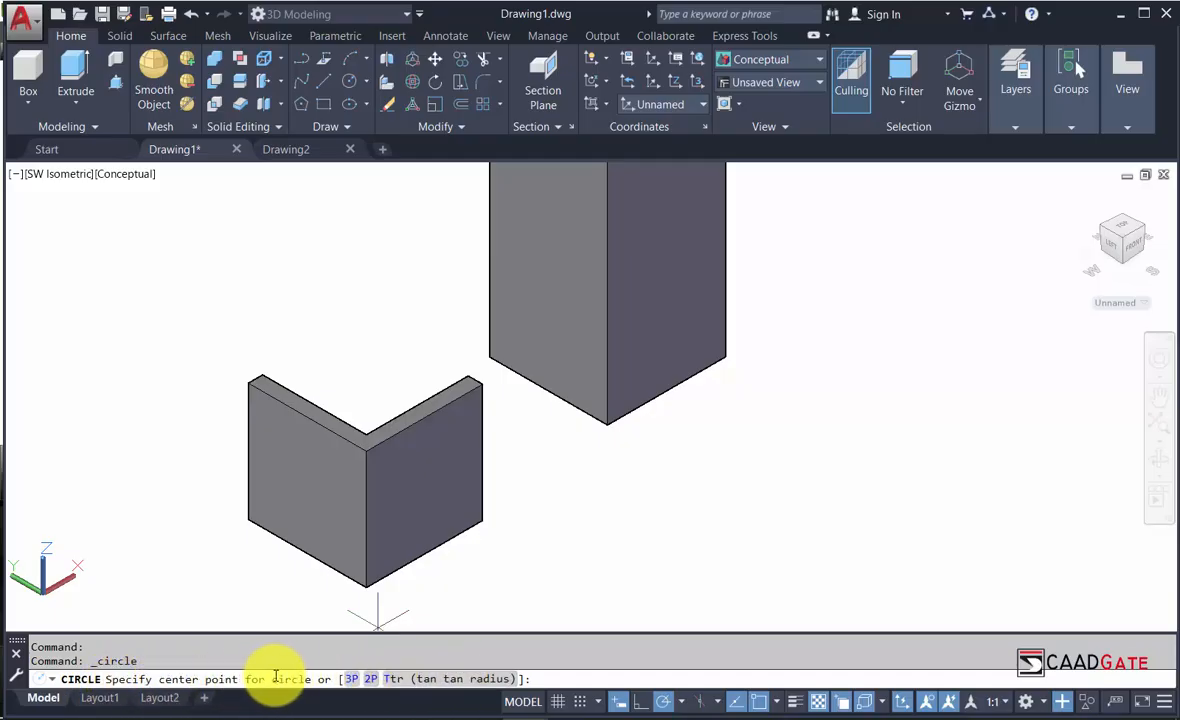
{"action": "left_click", "coordinate": [589, 512]}
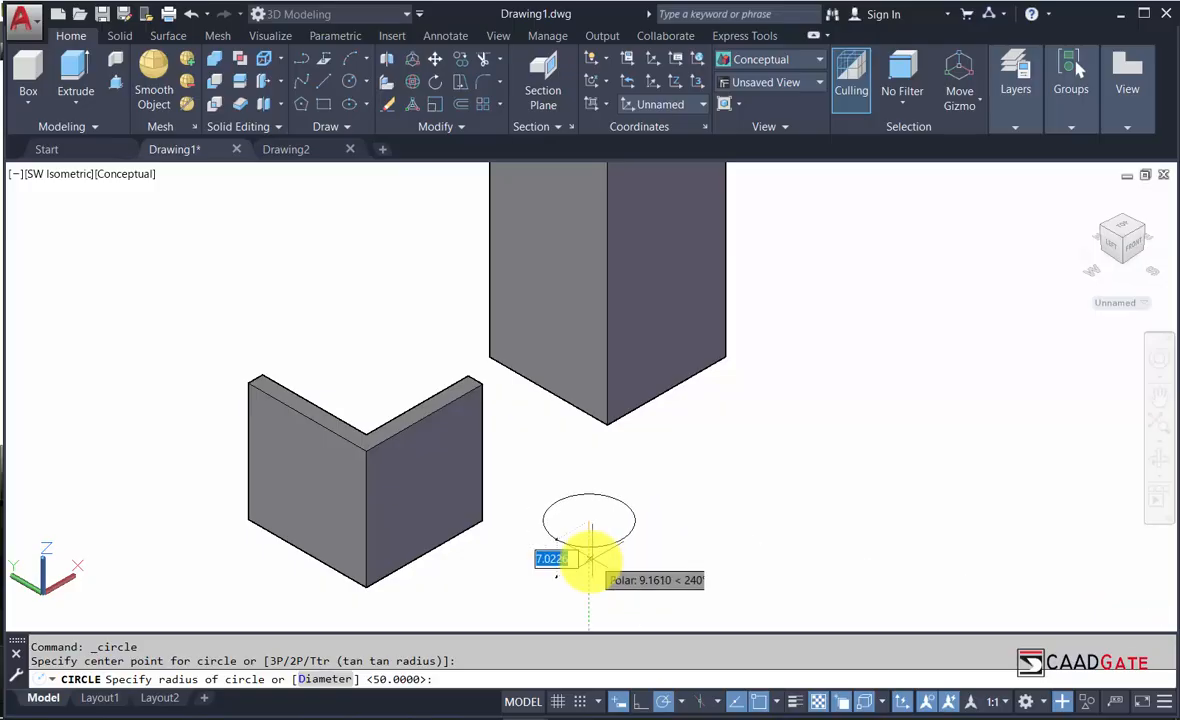
{"action": "left_click", "coordinate": [645, 538]}
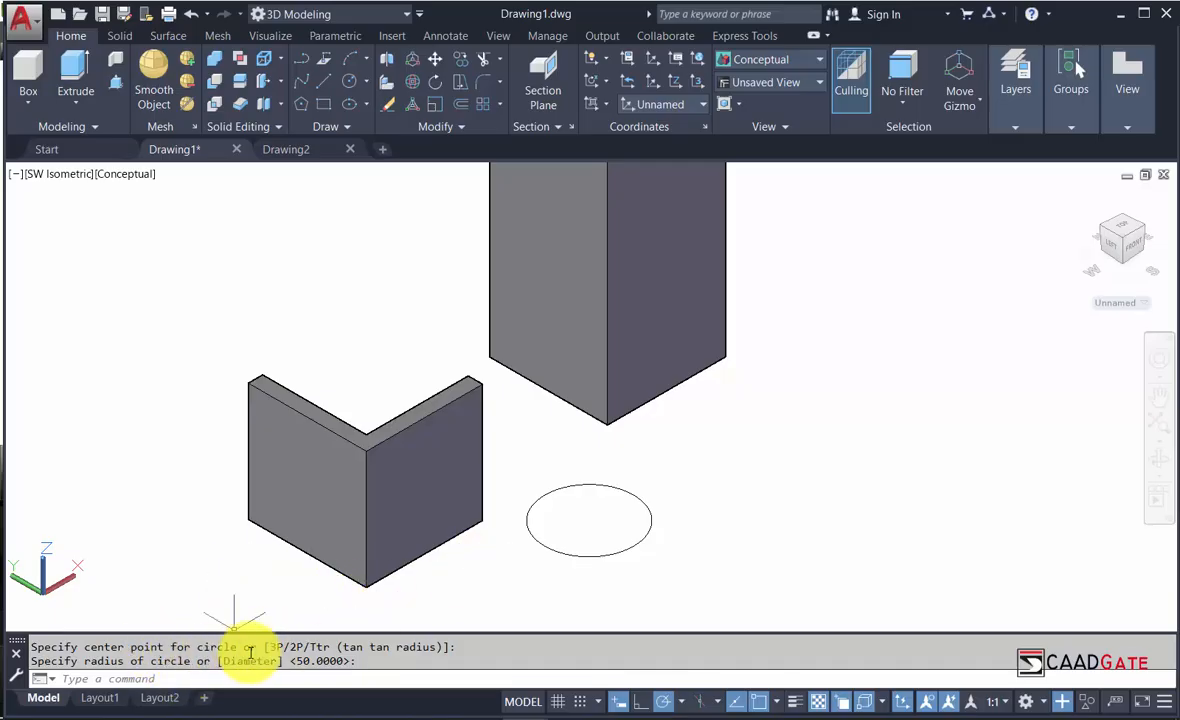
{"action": "scroll", "coordinate": [487, 568], "scroll_direction": "down", "scroll_amount": 2}
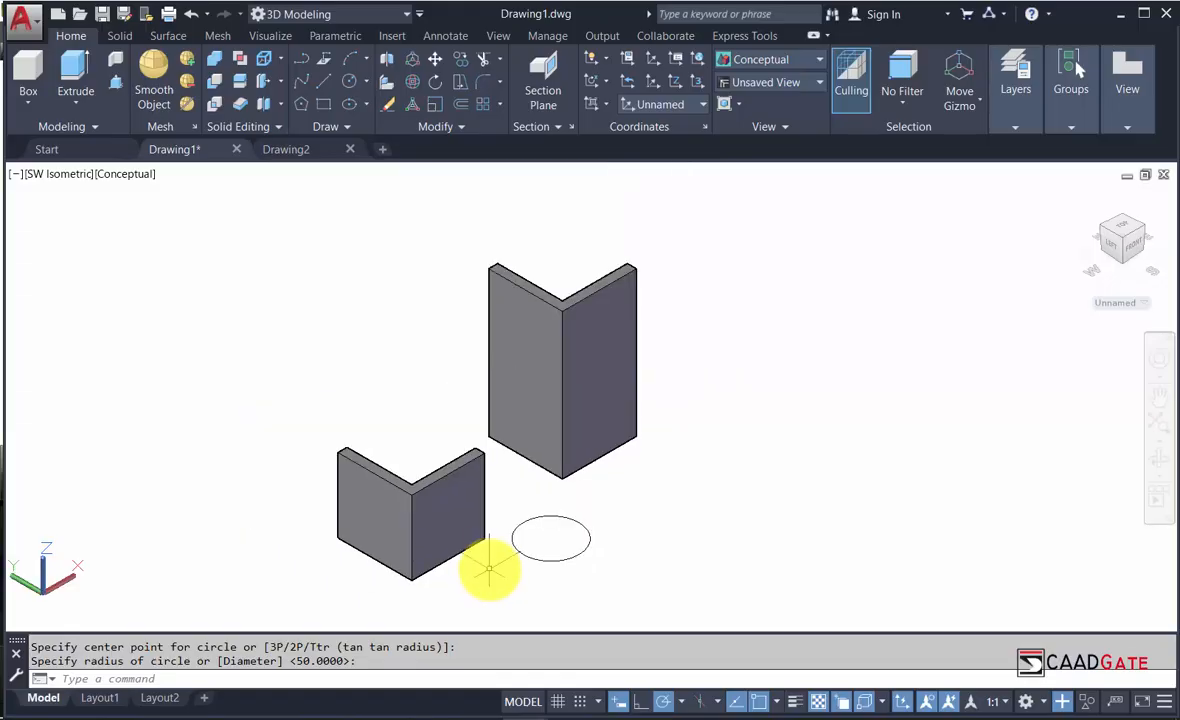